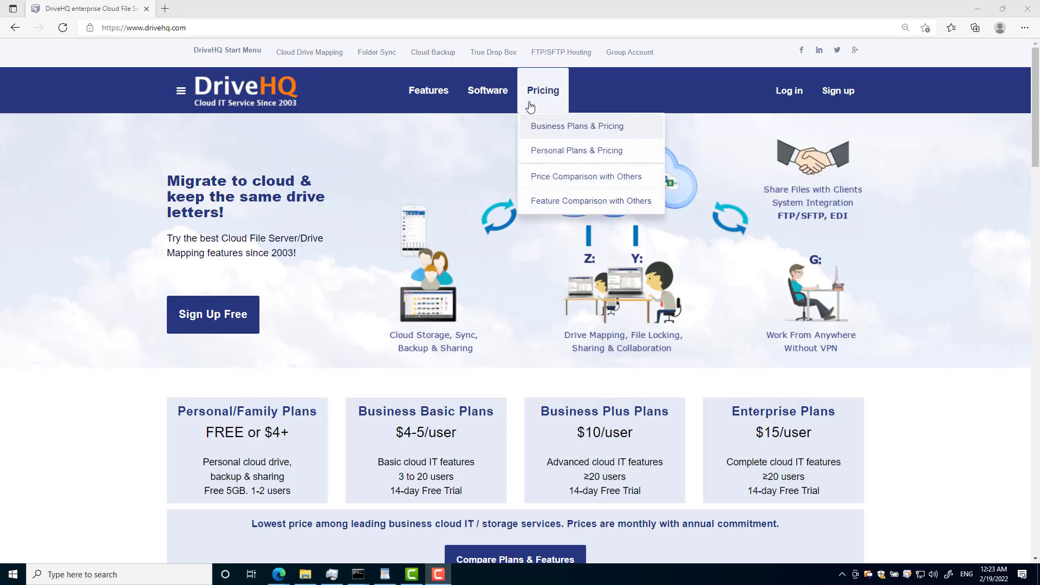
# Choose a free trial of the 3-user Business Basic plan from the business pricing page.
pyautogui.click(537, 94)
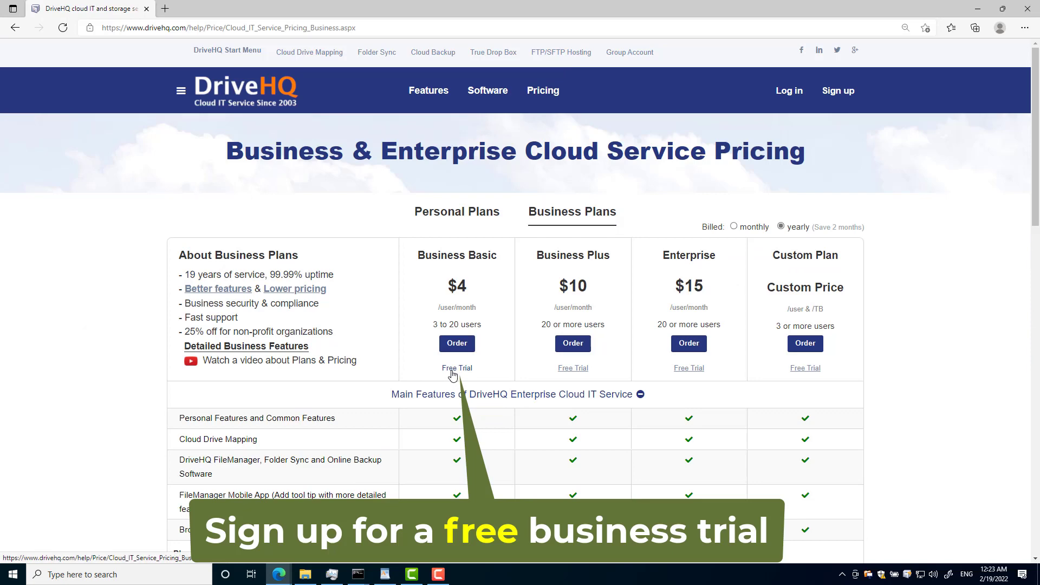
pyautogui.click(453, 371)
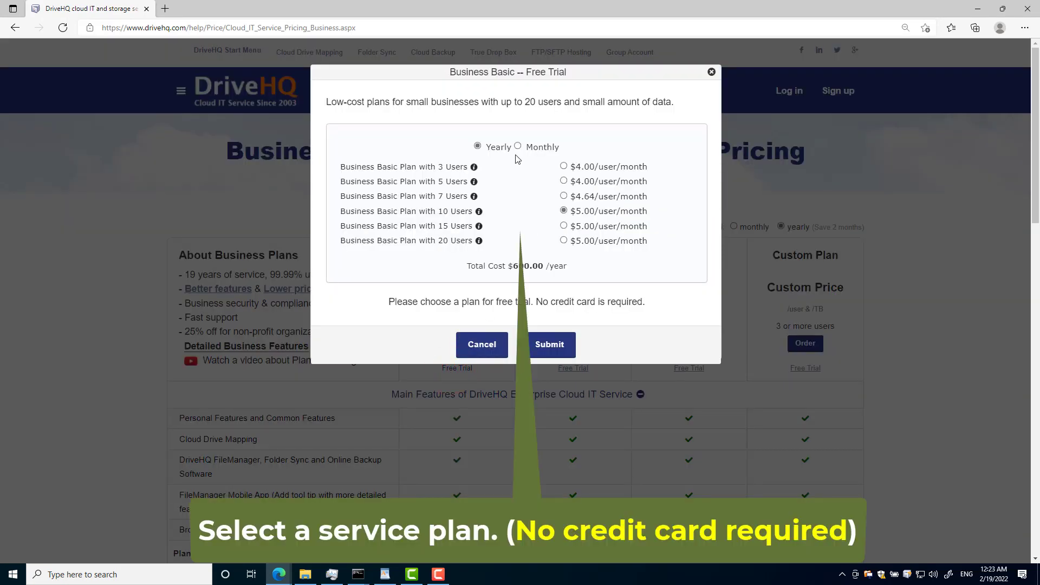
pyautogui.click(564, 167)
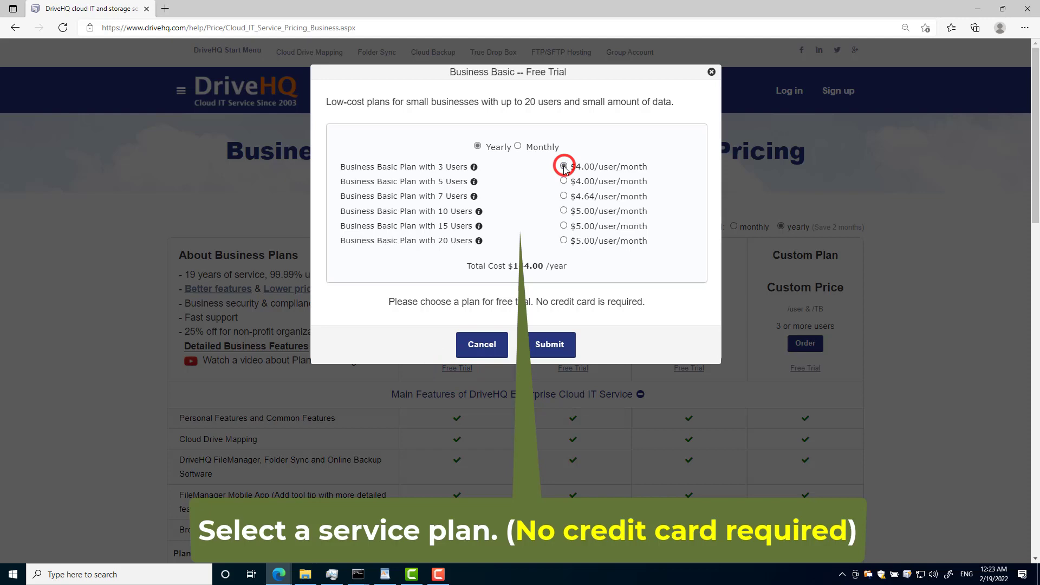
pyautogui.click(550, 346)
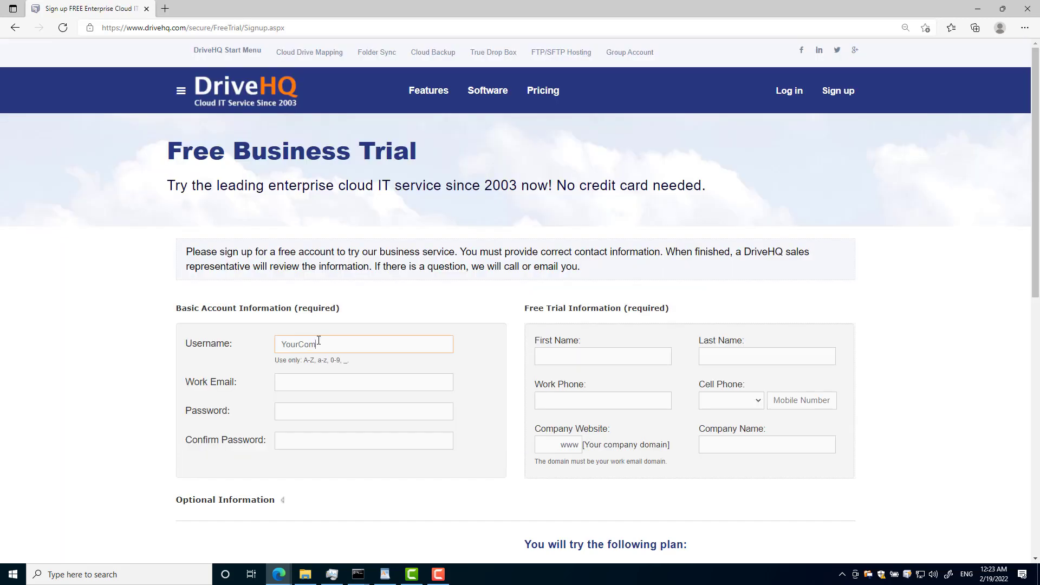
# Enter the company name, work e-mail, and the password twice on the trial sign-up form.
pyautogui.write('YourCompanyName')
pyautogui.press('Tab')
pyautogui.write('contact@YourCompanyname.com')
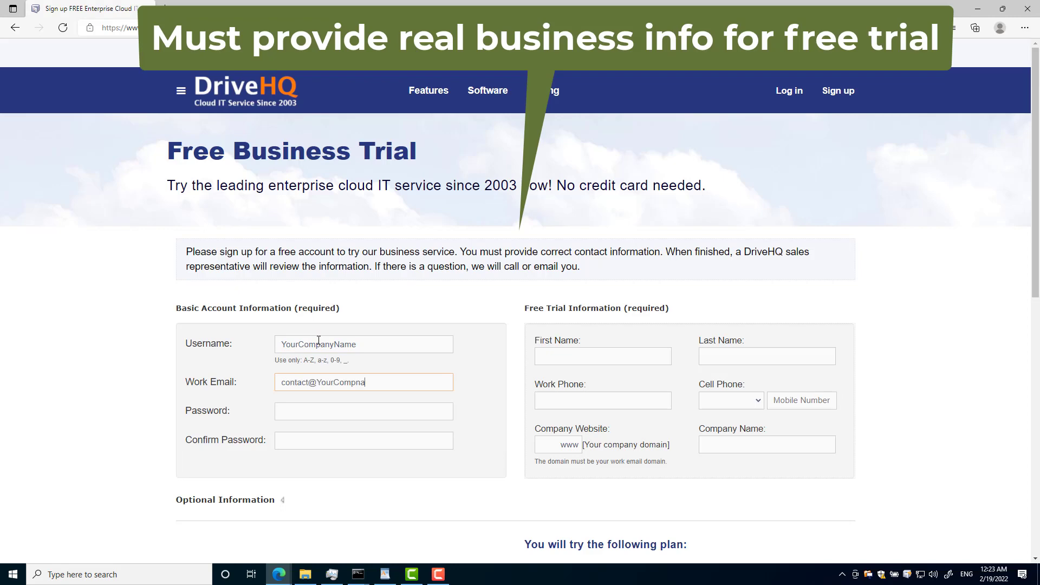
pyautogui.press('Tab')
pyautogui.write('•••••••••••••')
pyautogui.press('Tab')
pyautogui.write('•••••••••••••')
# Fill in the contact's name, work and mobile phone (United States), and company name.
pyautogui.click(547, 356)
pyautogui.write('John')
pyautogui.press('Tab')
pyautogui.write('Doe888-888-8888')
pyautogui.click(731, 400)
pyautogui.click(759, 299)
pyautogui.click(785, 400)
pyautogui.write('888-8888')
pyautogui.press('Tab')
pyautogui.write('YourCompanyName')
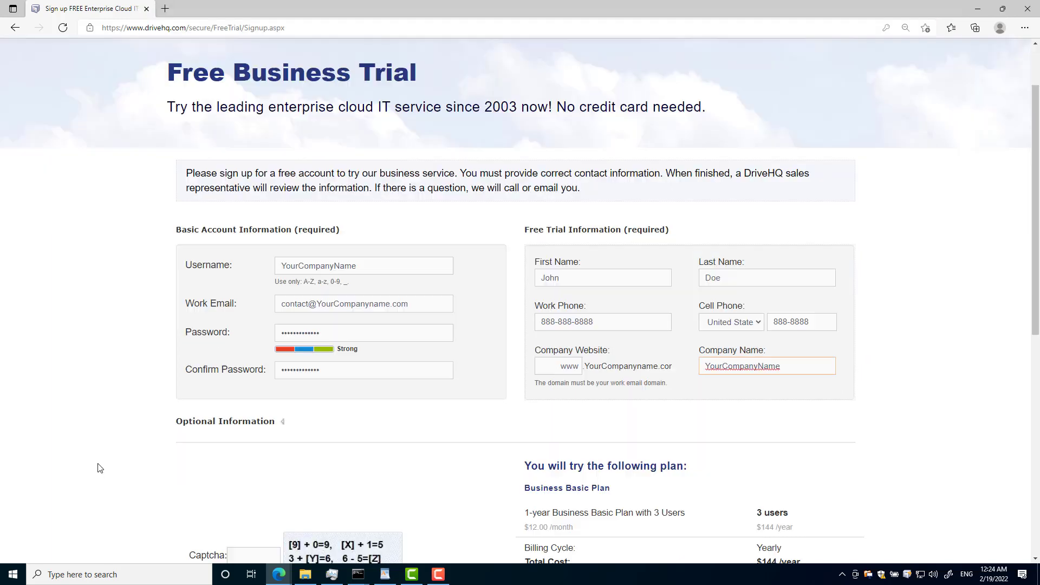
# Answer the captcha and accept the membership agreement.
pyautogui.scroll(-3, 98, 466)
pyautogui.click(236, 477)
pyautogui.write('431')
pyautogui.press('Tab')
pyautogui.press('space')
pyautogui.scroll(-2, 617, 457)
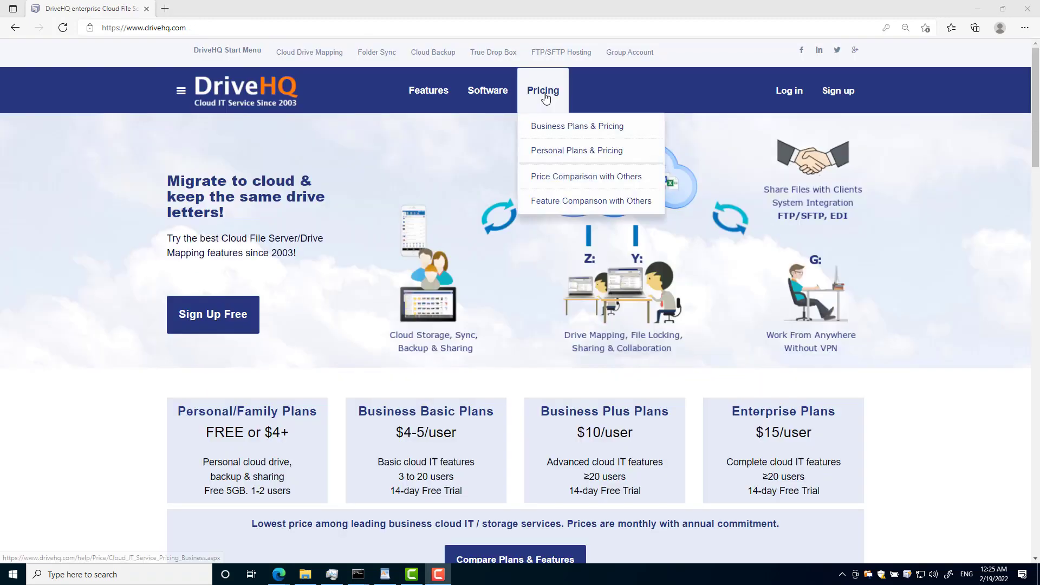
# Order the Business Basic plan with monthly billing for 3 users.
pyautogui.click(546, 94)
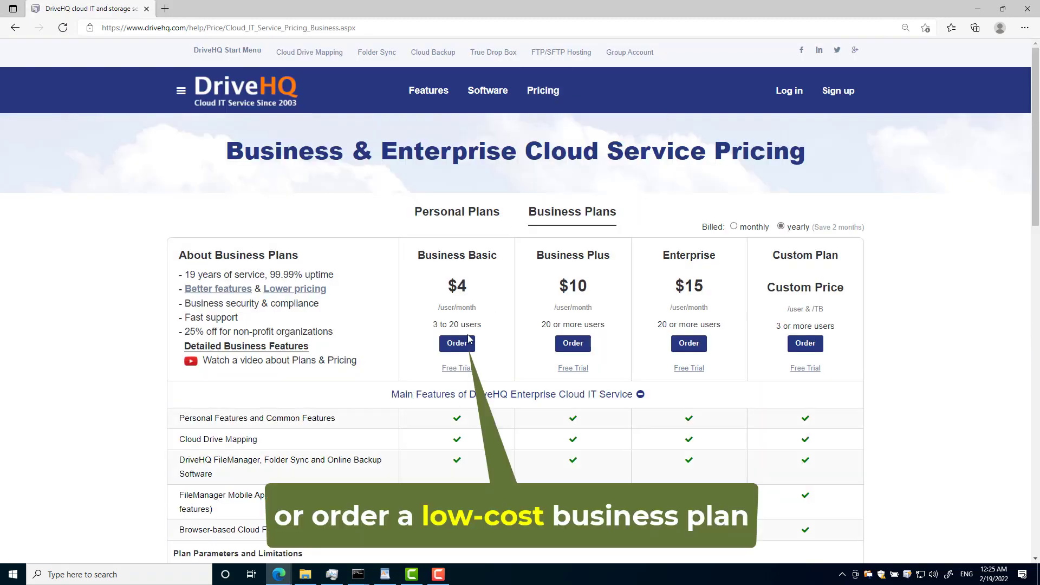
pyautogui.click(452, 345)
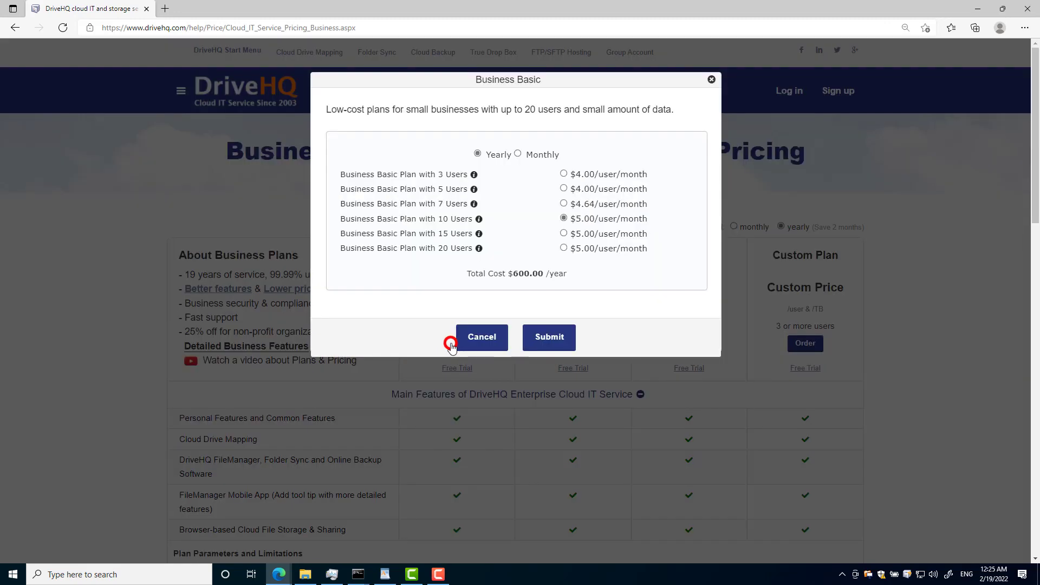
pyautogui.click(518, 154)
pyautogui.click(563, 174)
pyautogui.click(549, 337)
# Enter username, e-mail, company 'Your Company Name, Inc.' and work phone, answer the captcha, accept the agreement.
pyautogui.click(314, 237)
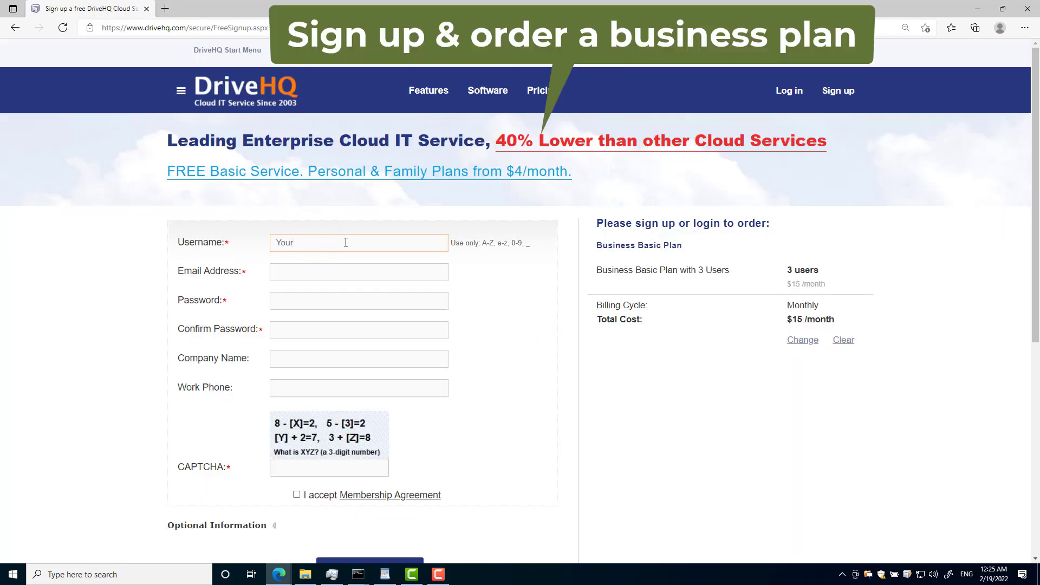
pyautogui.write('YourCompanyName')
pyautogui.press('Tab')
pyautogui.write('contact@yourcompanyname.com')
pyautogui.click(288, 359)
pyautogui.write('Your Company Name, Inc.')
pyautogui.press('Tab')
pyautogui.write('888-888-8888')
pyautogui.click(294, 466)
pyautogui.write('655')
pyautogui.click(297, 494)
pyautogui.scroll(-3, 325, 433)
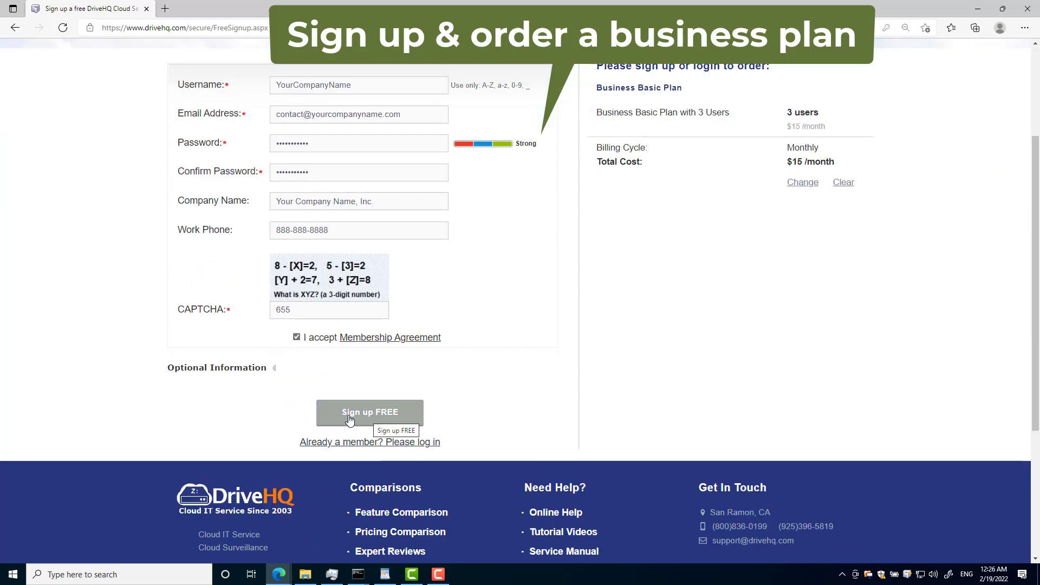
# Submit the sign-up and log in to DriveHQ with the new username and password.
pyautogui.click(373, 421)
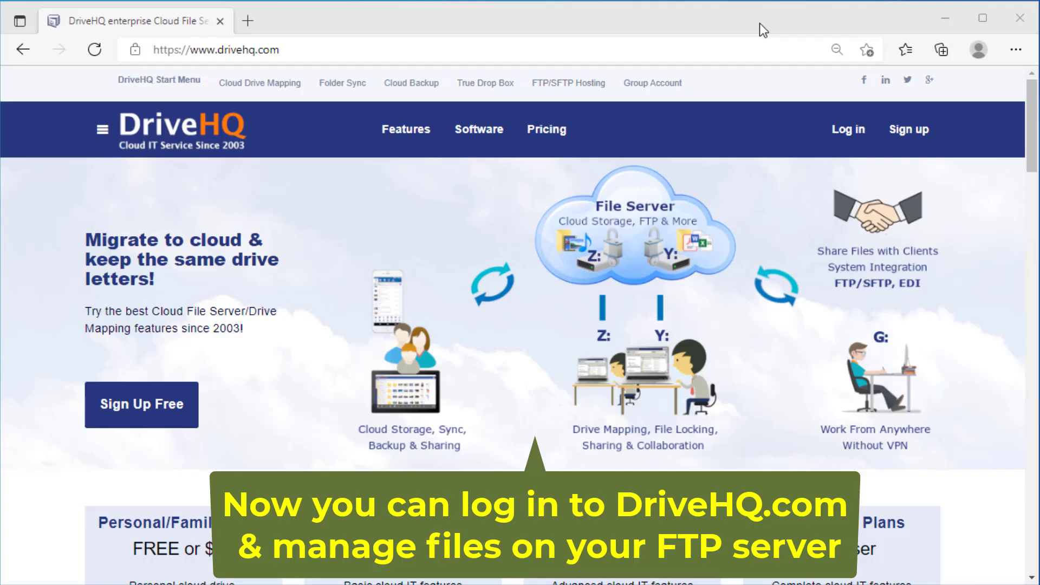
pyautogui.click(855, 140)
pyautogui.click(337, 240)
pyautogui.write('yourcompanyname')
pyautogui.press('Tab')
pyautogui.write('•••••••••••')
pyautogui.click(276, 375)
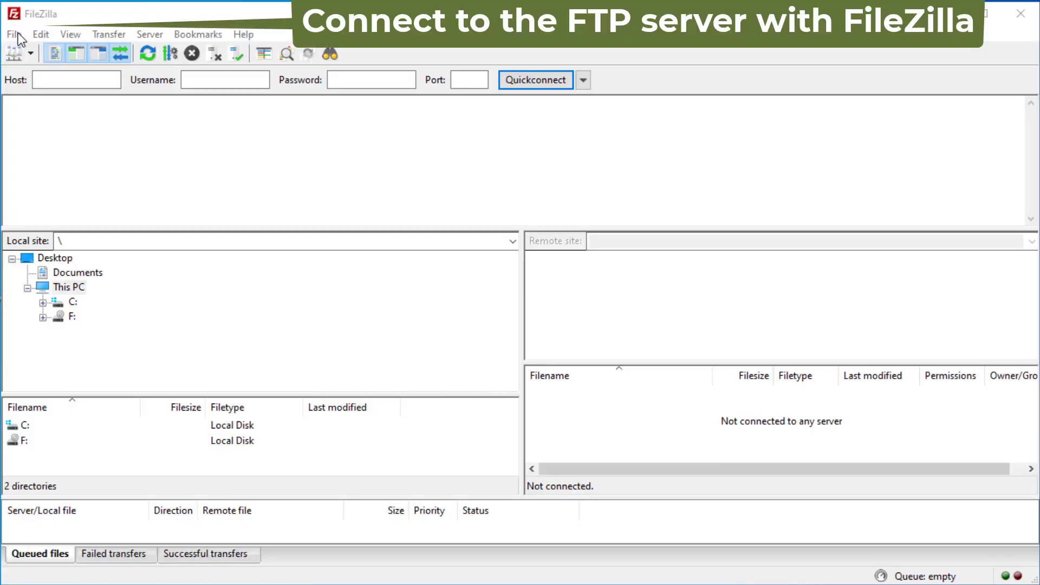
# Add a new Site Manager entry named MyCompanyFTP with host ftp.drivehq.com.
pyautogui.click(18, 33)
pyautogui.click(28, 54)
pyautogui.click(307, 383)
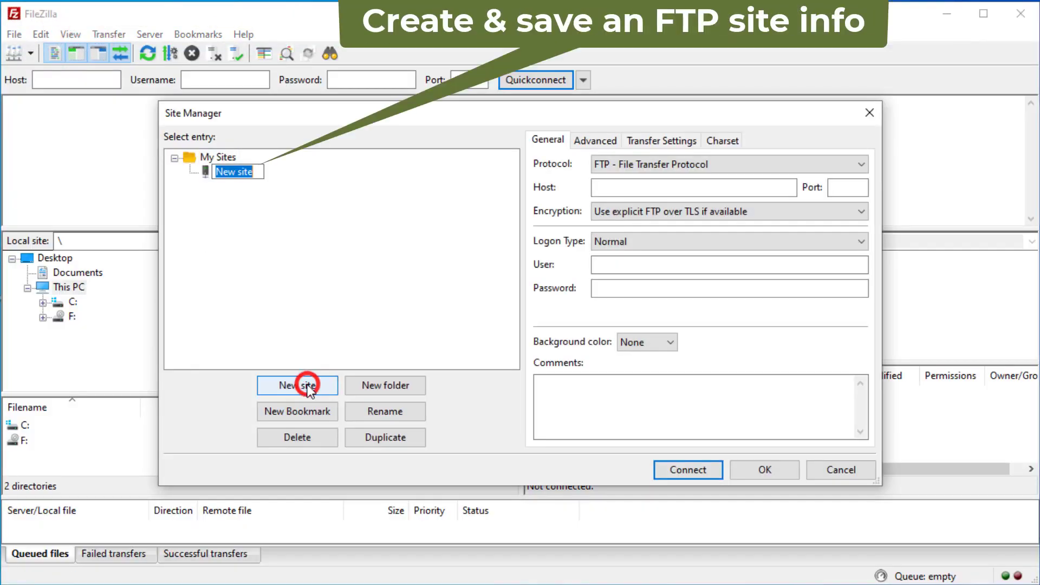
pyautogui.write('My')
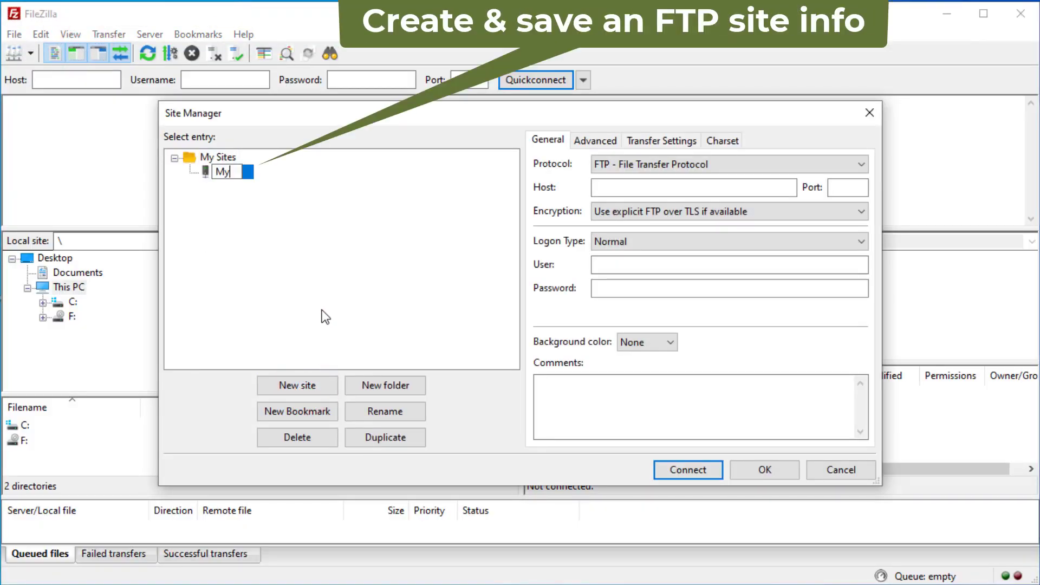
pyautogui.write('CompanyFTP')
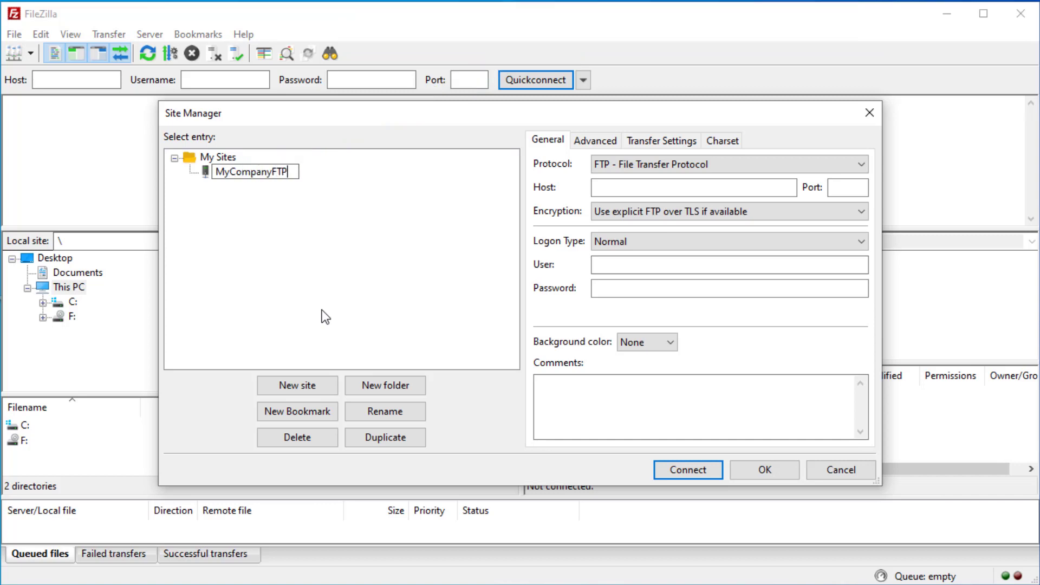
pyautogui.click(642, 184)
pyautogui.write('ftp.drivehq.com')
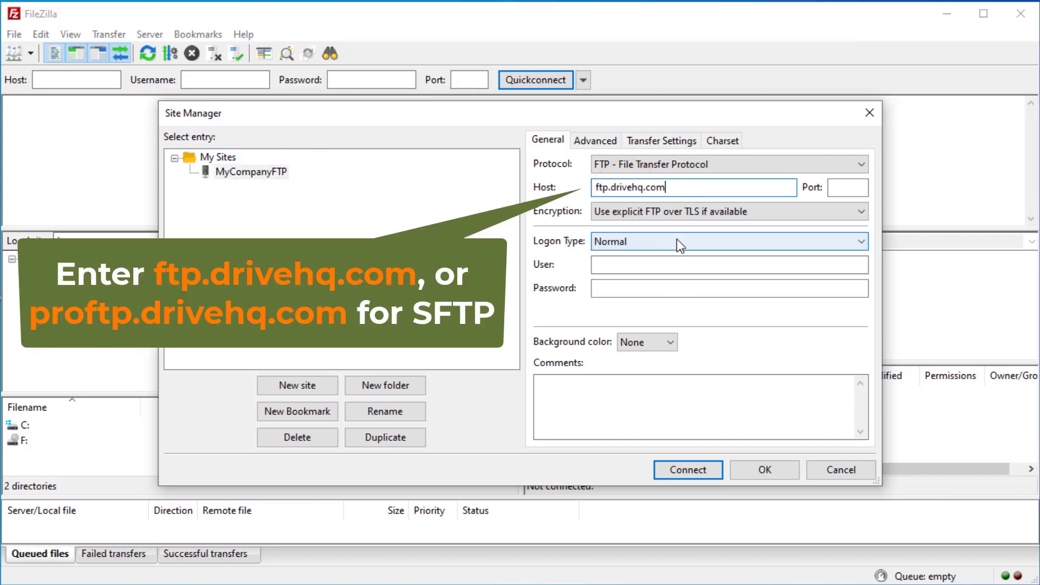
# Enter the account's FTP user name and password, save the site, and reopen Site Manager.
pyautogui.click(622, 262)
pyautogui.write('YourCompanyName')
pyautogui.press('Tab')
pyautogui.write('•••••••••••')
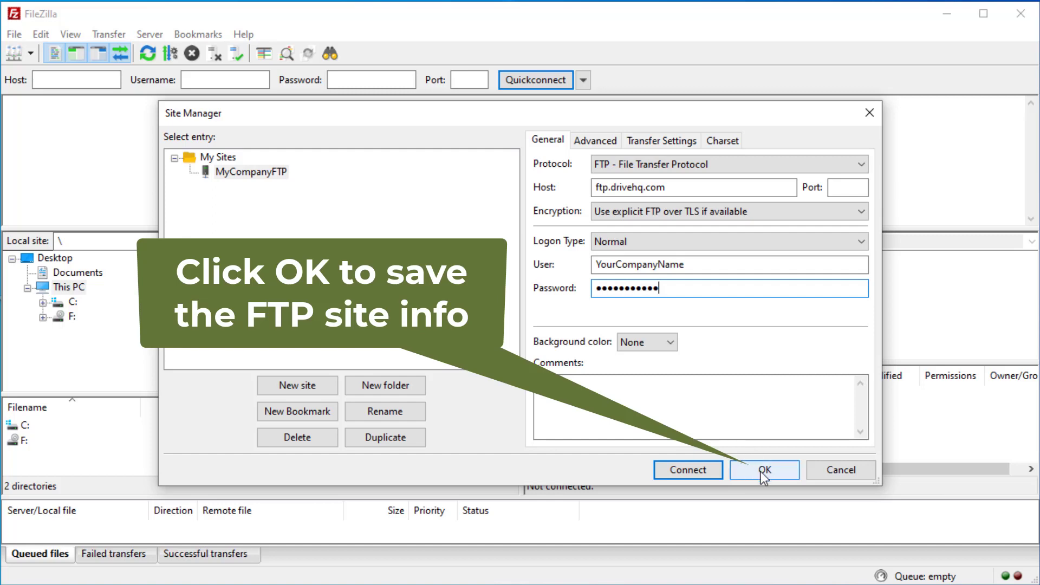
pyautogui.click(762, 469)
pyautogui.click(14, 34)
pyautogui.click(32, 51)
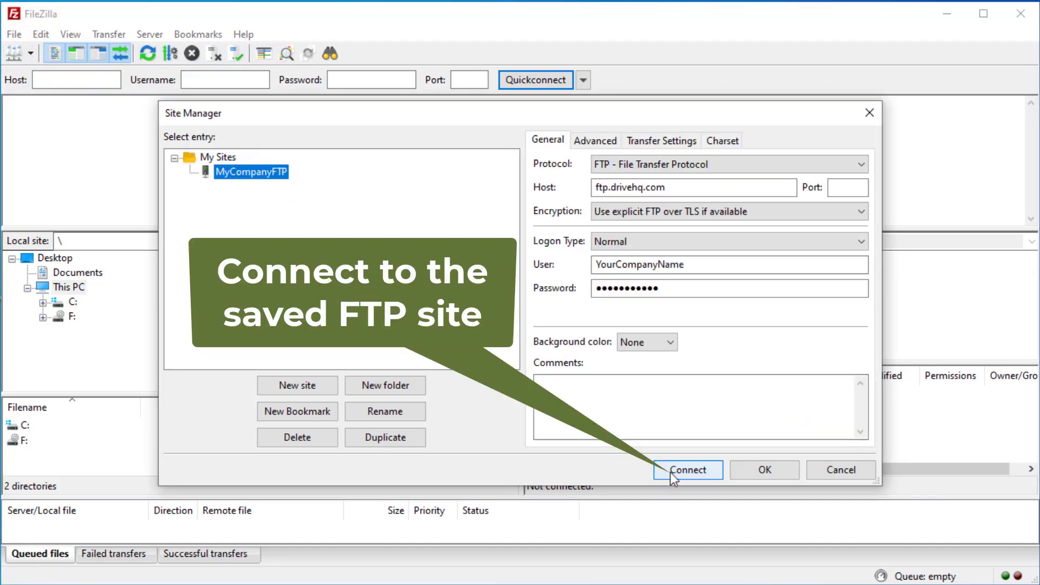
# Connect to MyCompanyFTP and upload the local AllBusinessFiles folder to the server root.
pyautogui.click(672, 471)
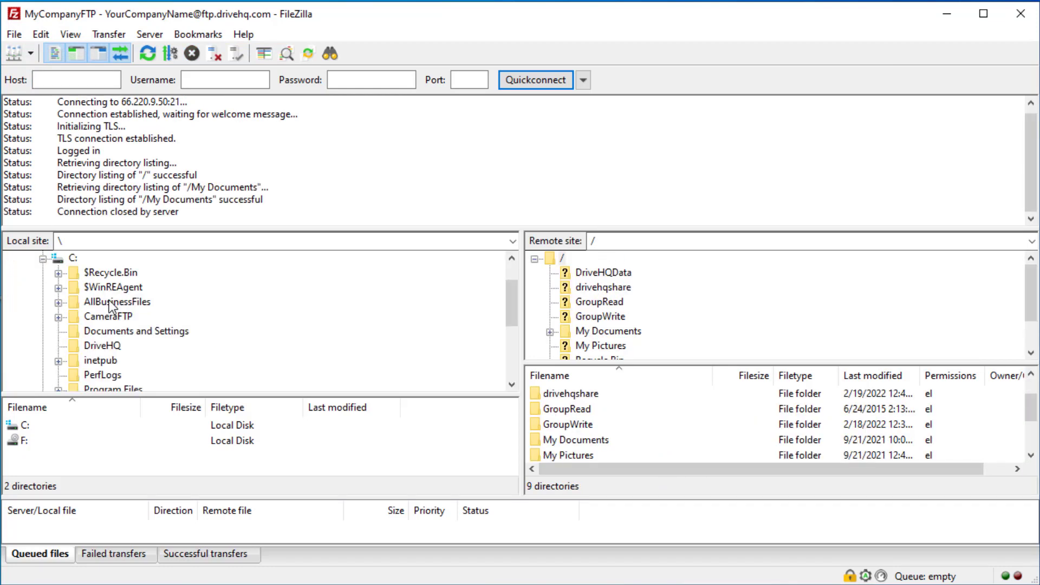
pyautogui.click(110, 302)
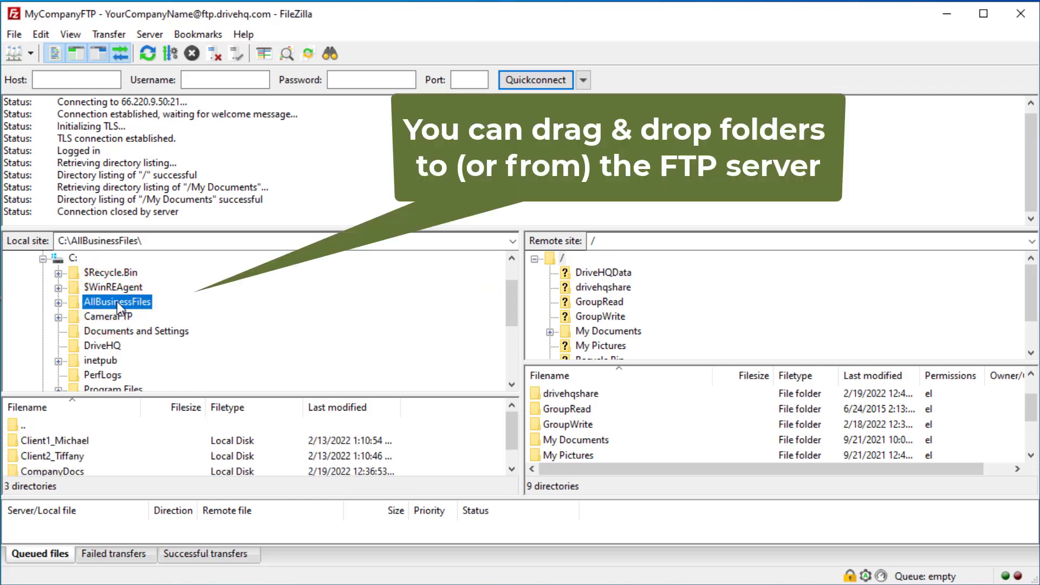
pyautogui.moveTo(116, 302); pyautogui.dragTo(567, 260)
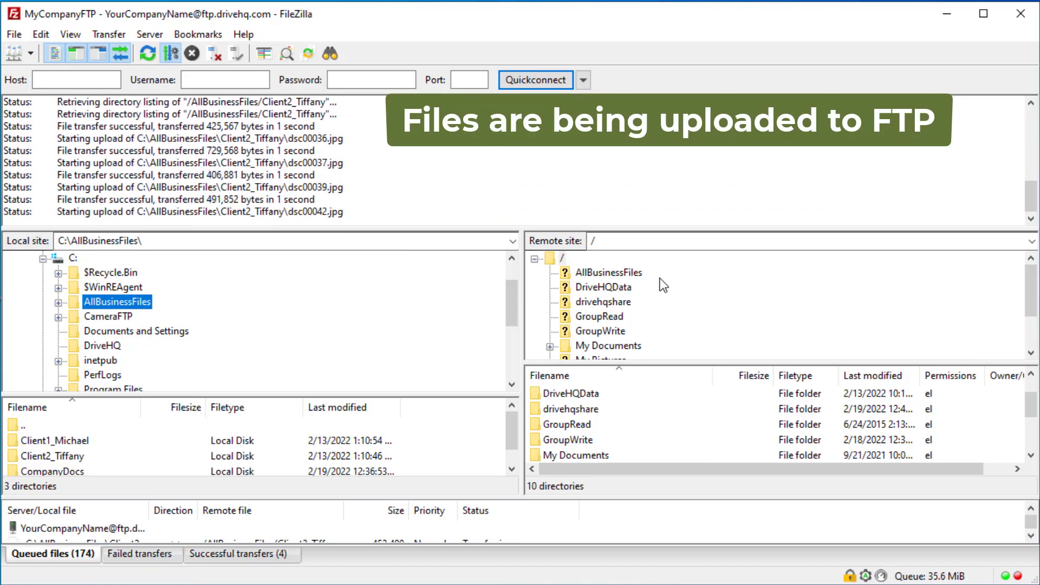
pyautogui.moveTo(446, 394); pyautogui.dragTo(446, 356)
pyautogui.moveTo(524, 497); pyautogui.dragTo(524, 449)
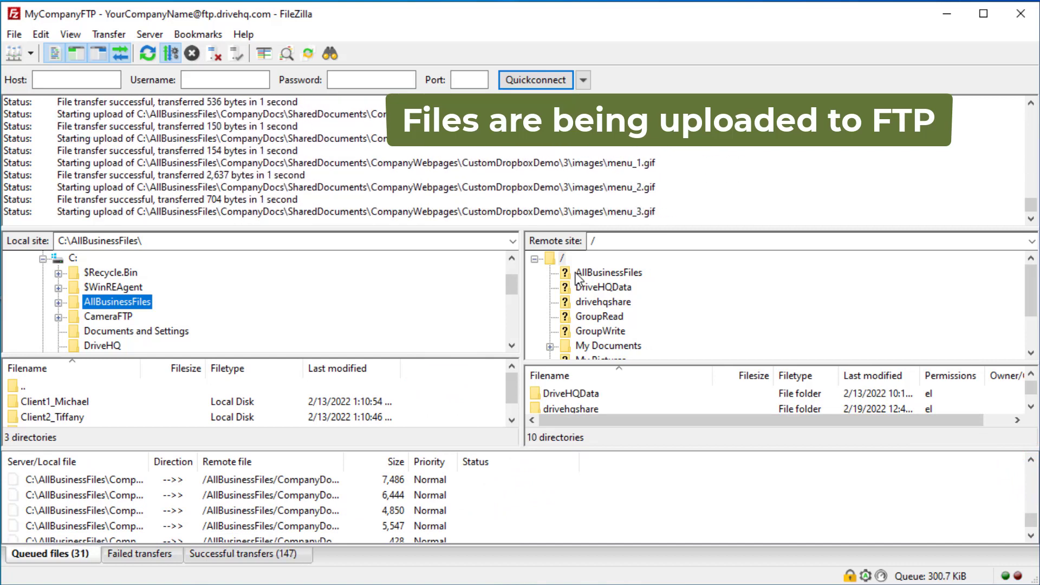
# Expand the uploaded AllBusinessFiles folder on the server and browse its client and CompanyDocs subfolders.
pyautogui.click(597, 273)
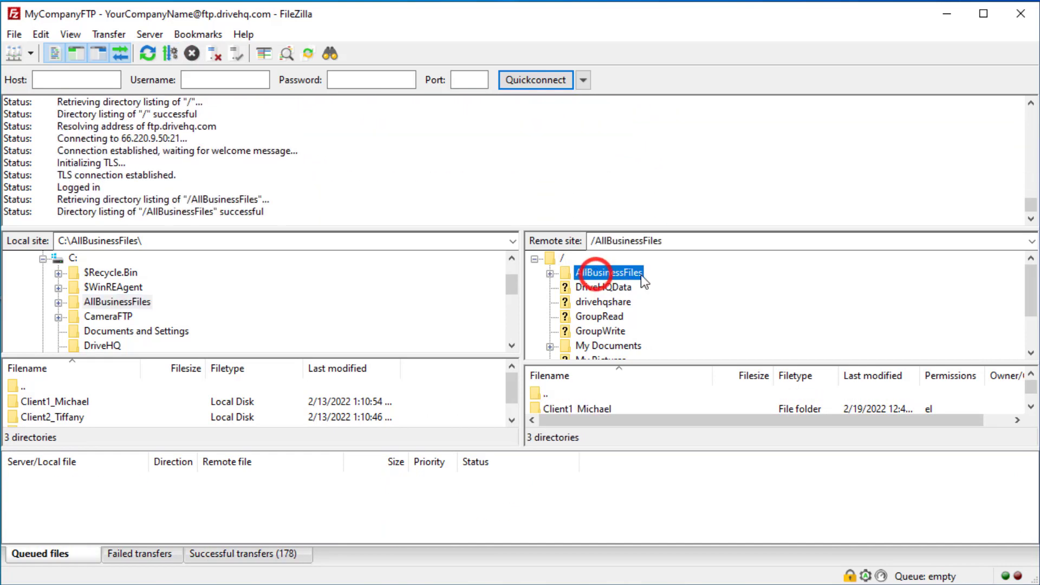
pyautogui.click(549, 274)
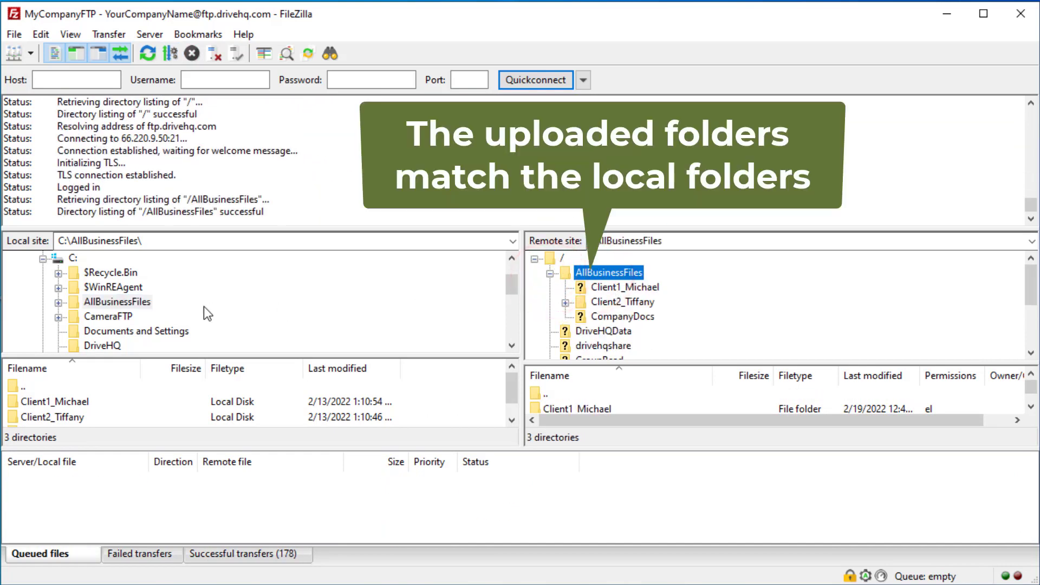
pyautogui.click(58, 302)
pyautogui.click(601, 287)
pyautogui.click(565, 288)
pyautogui.click(564, 288)
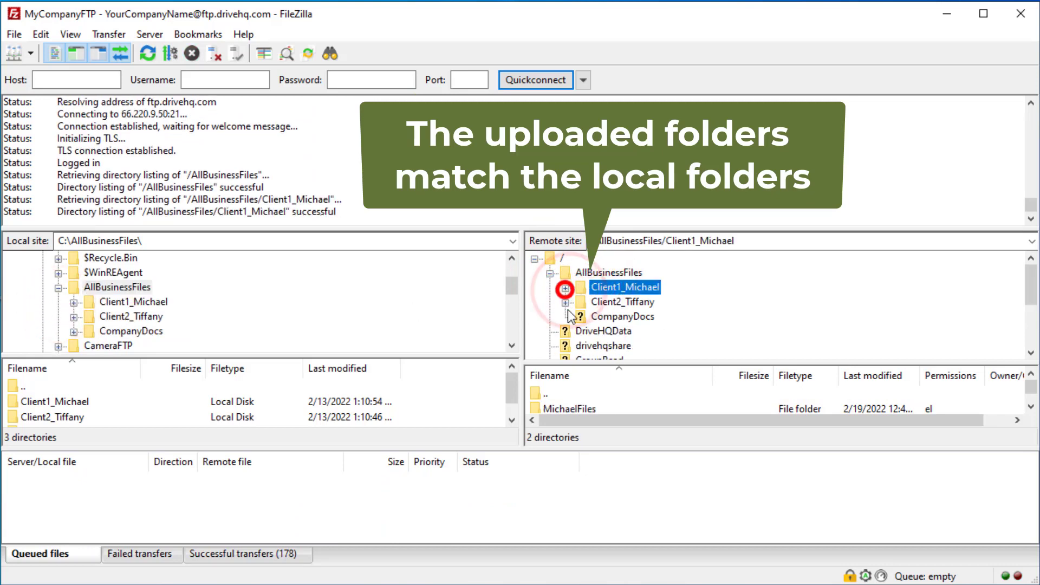
pyautogui.click(593, 316)
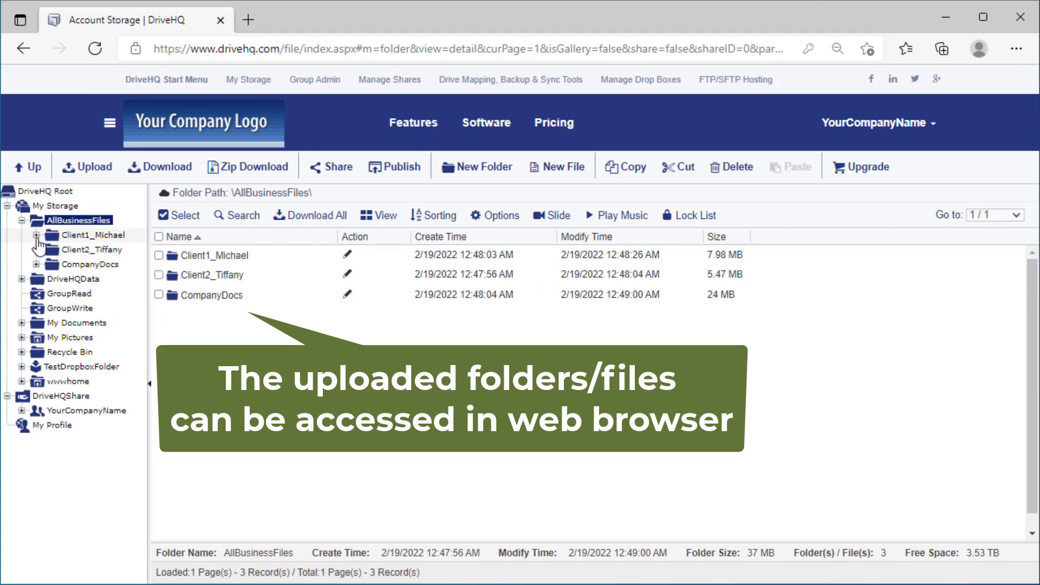
# Expand the first client folder's subfolders in the DriveHQ file view.
pyautogui.click(37, 235)
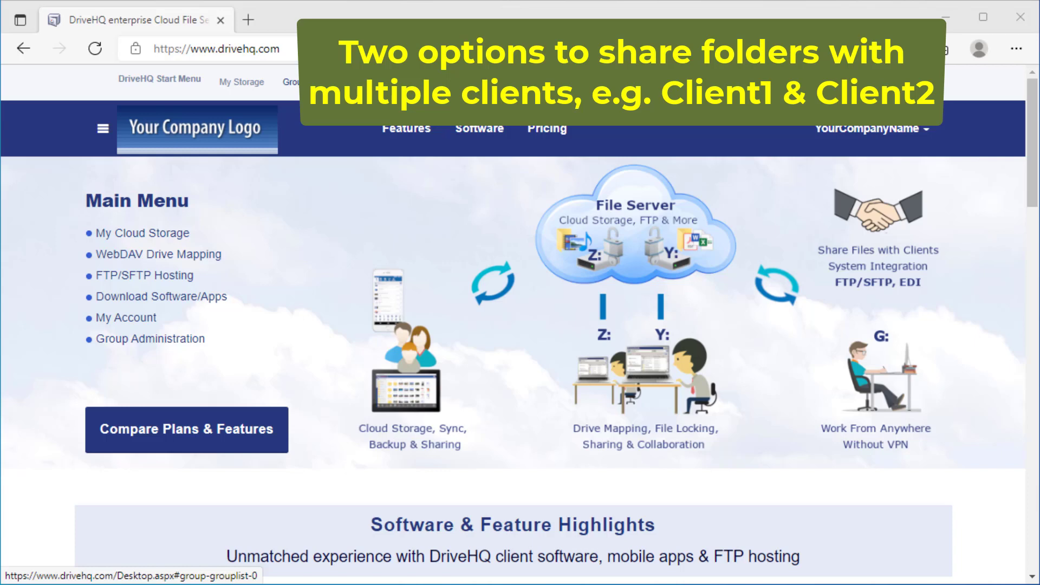
# In Group Admin, start a new sub-user with the Client1 username and password.
pyautogui.click(306, 82)
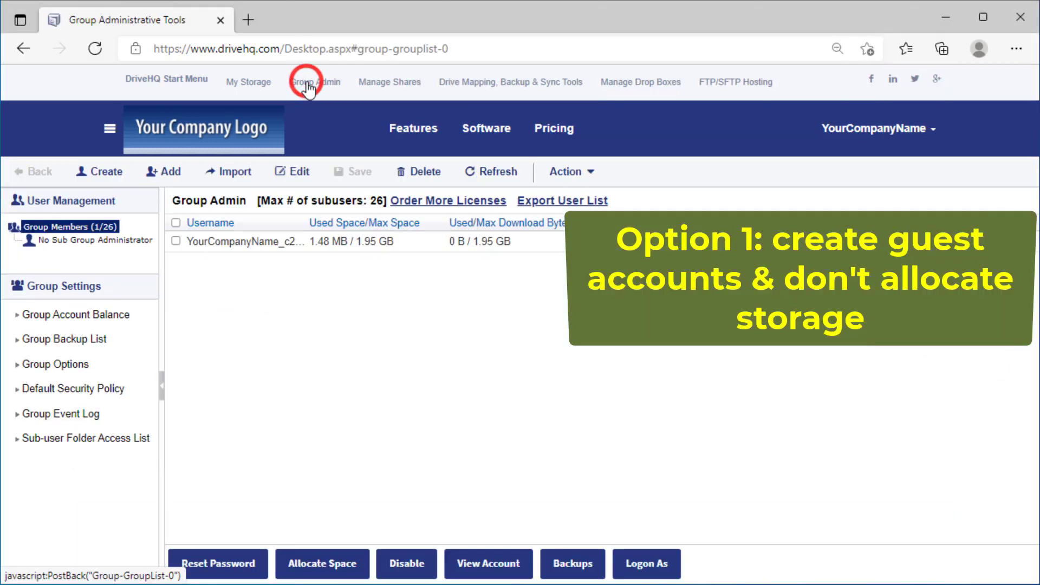
pyautogui.click(105, 174)
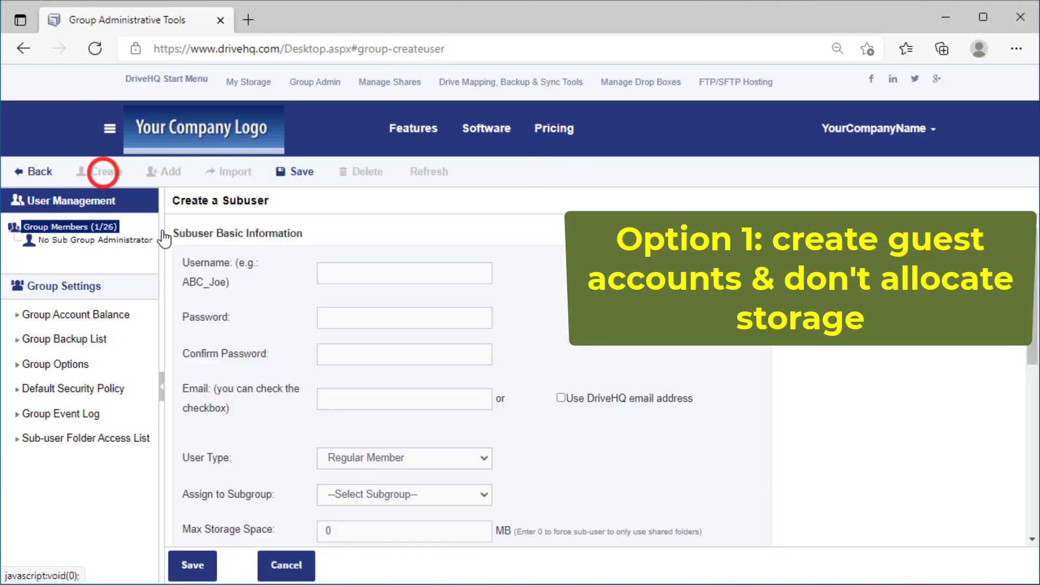
pyautogui.click(342, 271)
pyautogui.write('Client1_Michael')
pyautogui.press('Tab')
pyautogui.write('•••••••••••')
pyautogui.press('Tab')
pyautogui.write('•••••••••••')
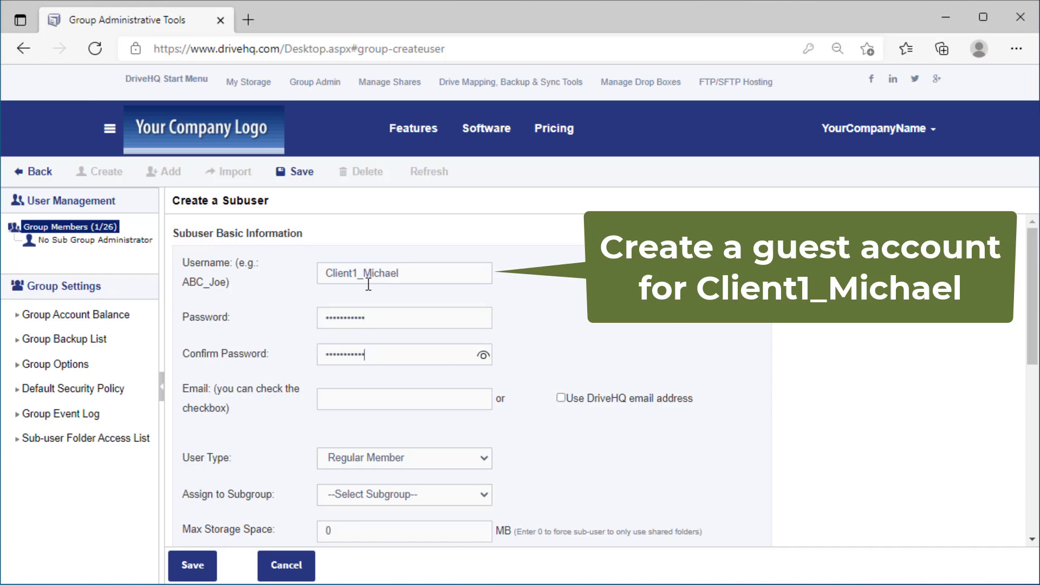
# Give the Client1 user a DriveHQ e-mail address, set the type to Guest User, and save.
pyautogui.click(387, 400)
pyautogui.click(560, 399)
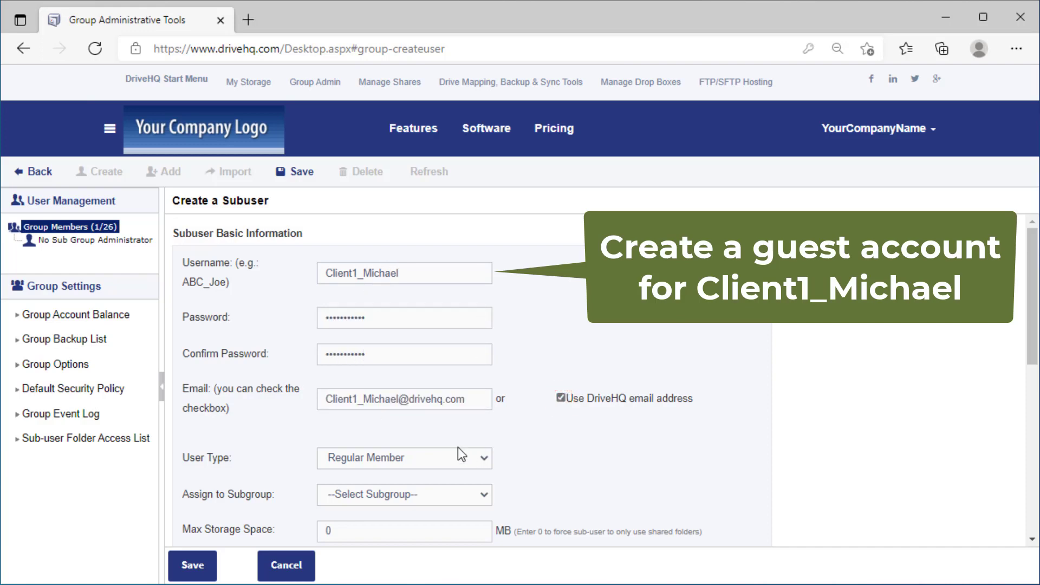
pyautogui.click(482, 458)
pyautogui.click(357, 520)
pyautogui.click(580, 474)
pyautogui.scroll(-1, 584, 473)
pyautogui.scroll(-1, 596, 436)
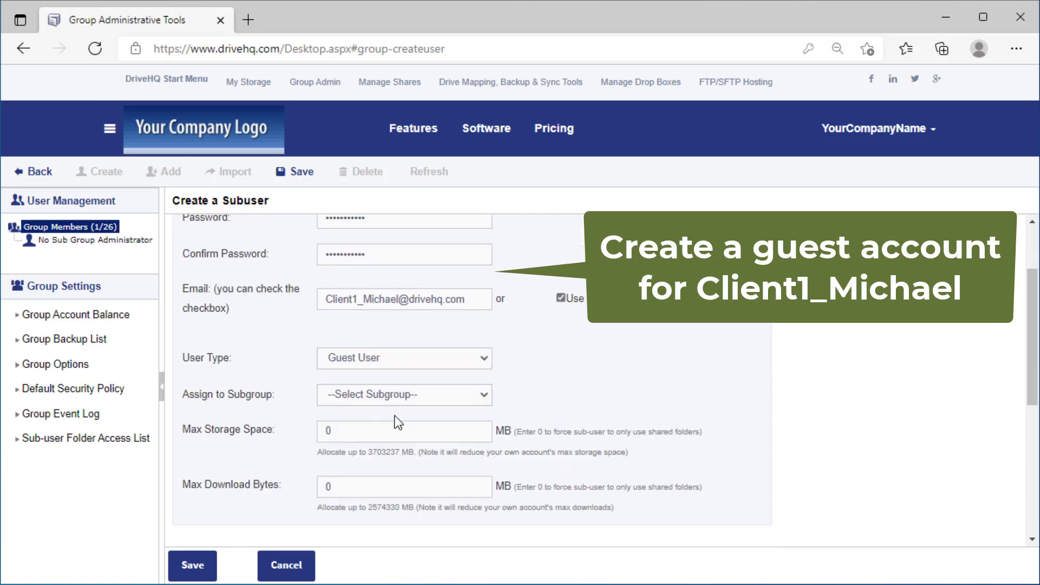
pyautogui.scroll(-1, 388, 480)
pyautogui.click(192, 574)
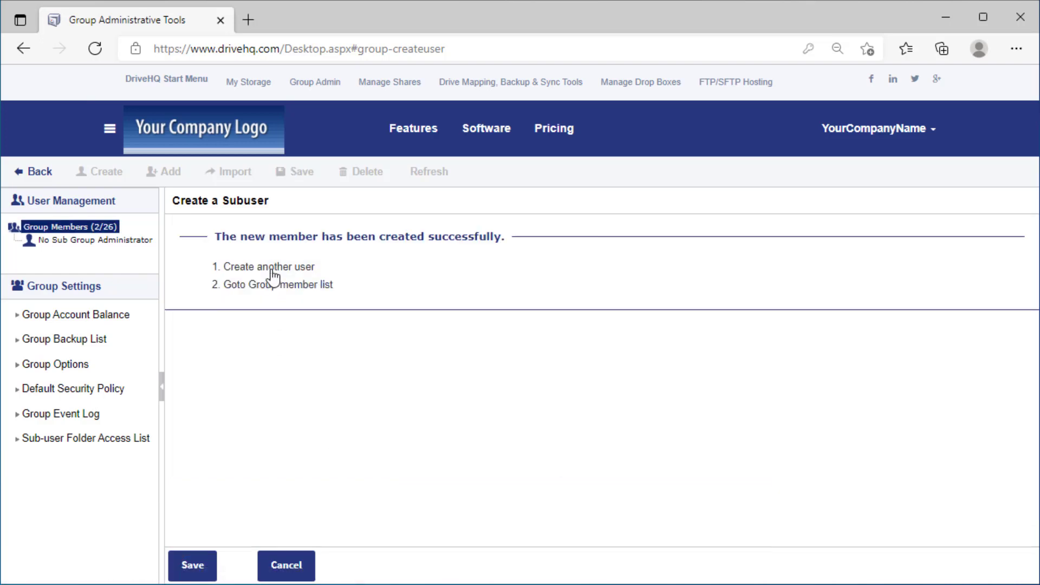
# Start another sub-user for Client2 and enter its username and password.
pyautogui.click(272, 270)
pyautogui.click(357, 271)
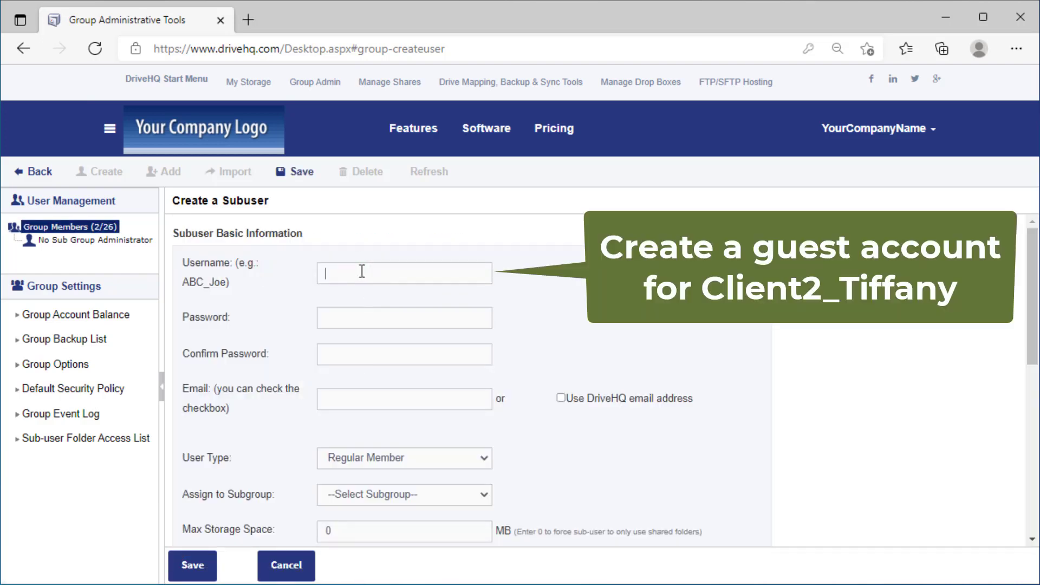
pyautogui.write('ClientClient2pass')
pyautogui.press('Tab')
pyautogui.write('Client2pass')
# Give Client2 a DriveHQ e-mail address, make it a Guest User, save, and view Group Members.
pyautogui.click(560, 398)
pyautogui.click(484, 458)
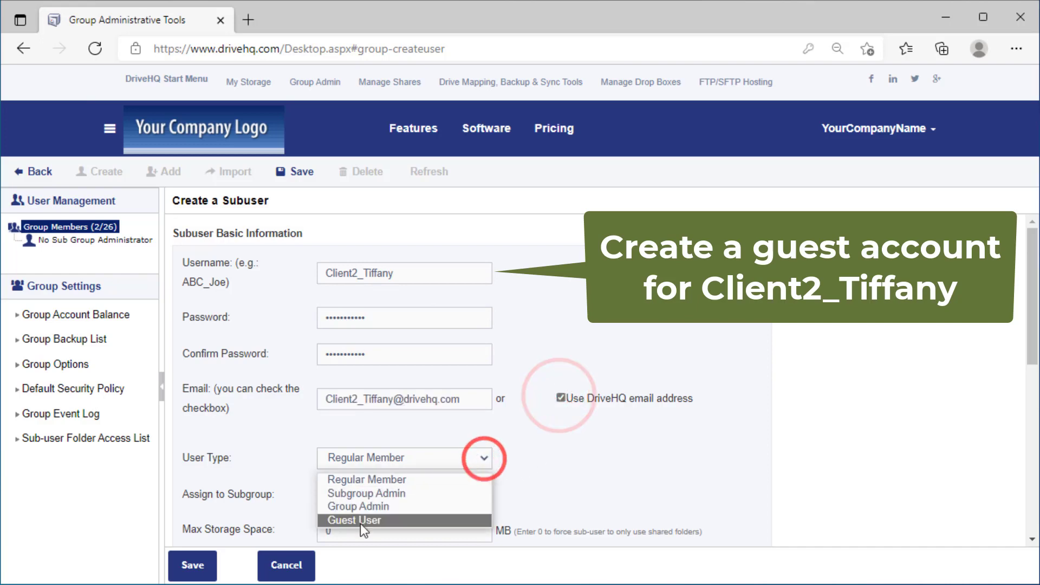
pyautogui.click(377, 519)
pyautogui.scroll(-4, 379, 517)
pyautogui.click(194, 568)
pyautogui.click(58, 225)
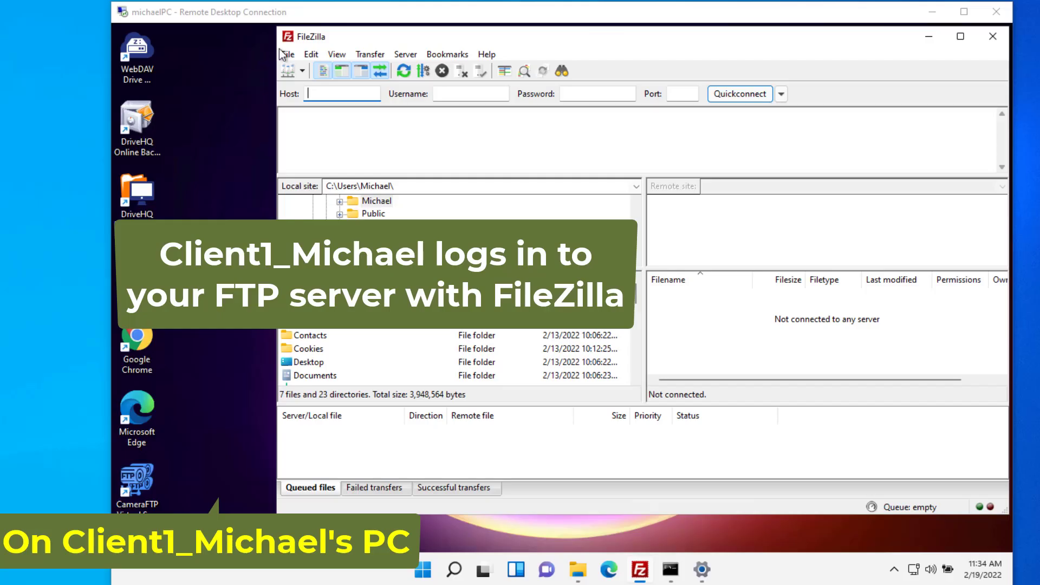
pyautogui.click(287, 55)
# Add a FileZilla site for ftp.drivehq.com with Client1's login and connect.
pyautogui.press('Escape')
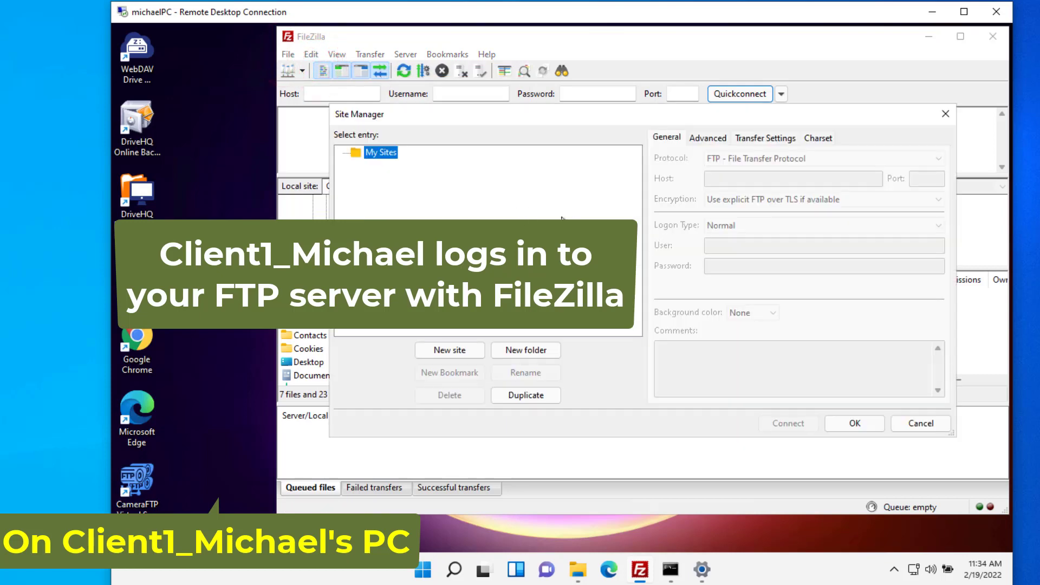
pyautogui.click(446, 349)
pyautogui.click(725, 180)
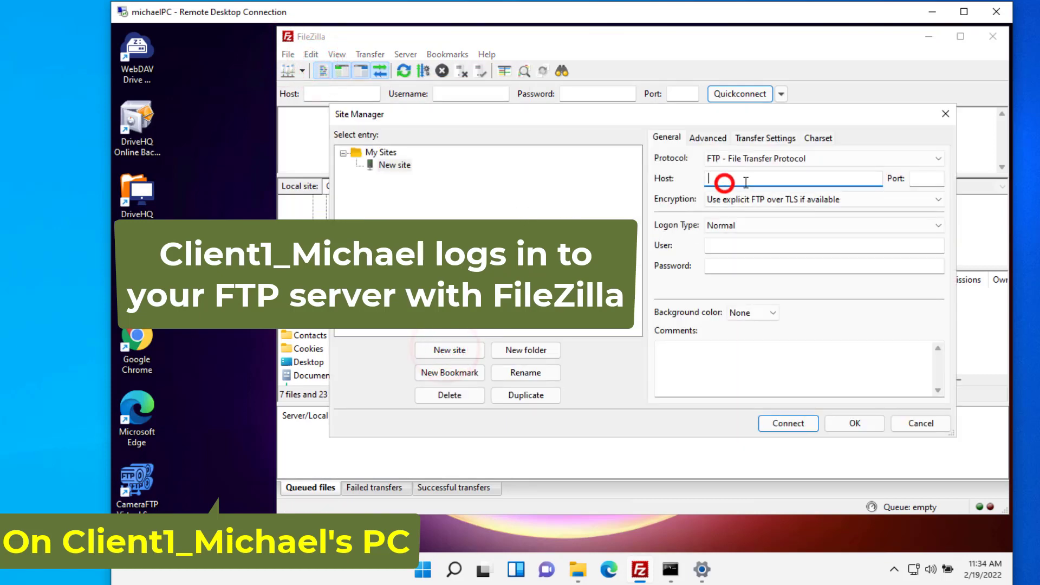
pyautogui.write('ftp.drivehq.com')
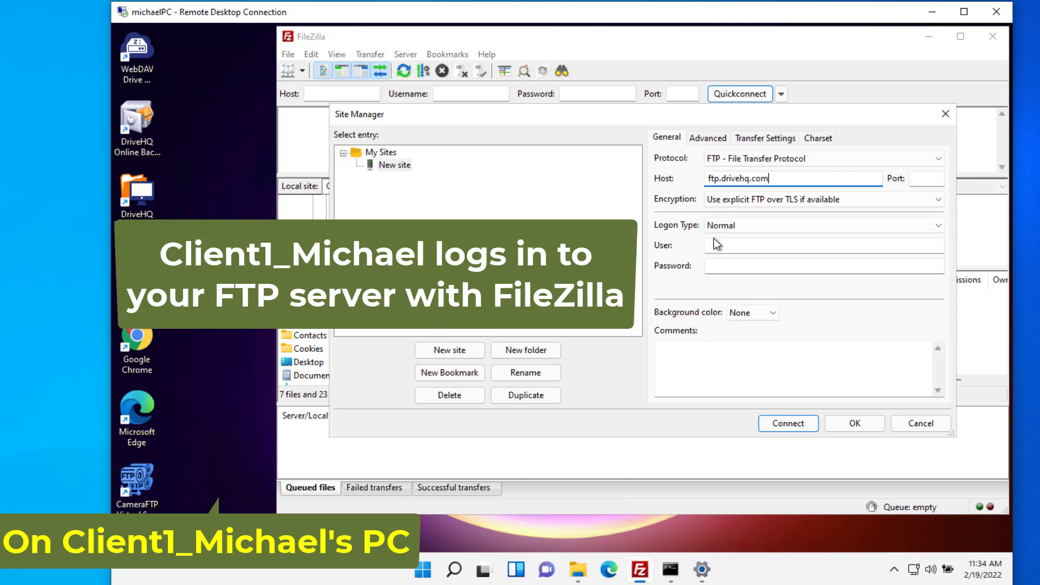
pyautogui.click(716, 245)
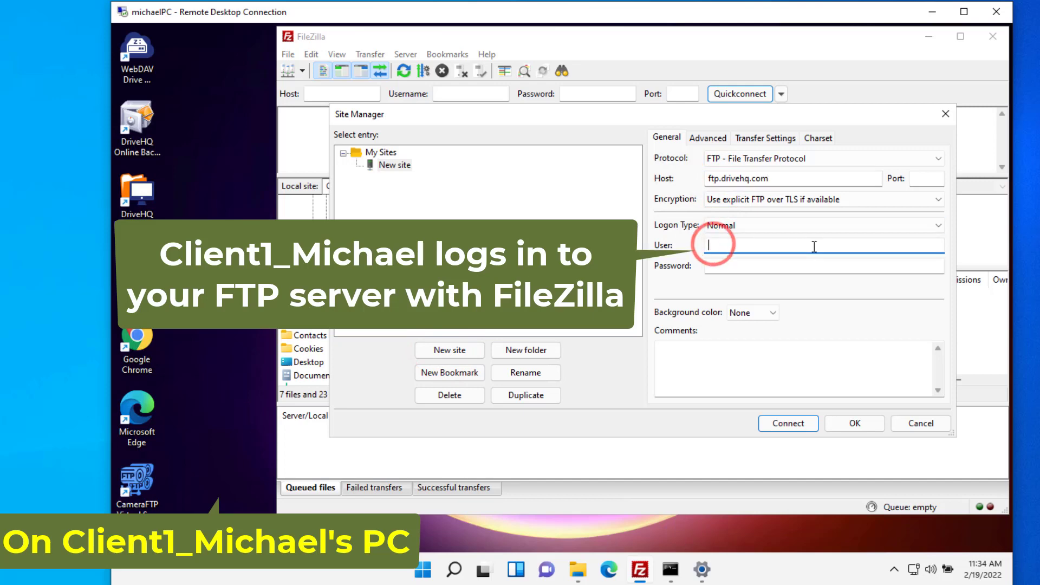
pyautogui.write('client1_Michael')
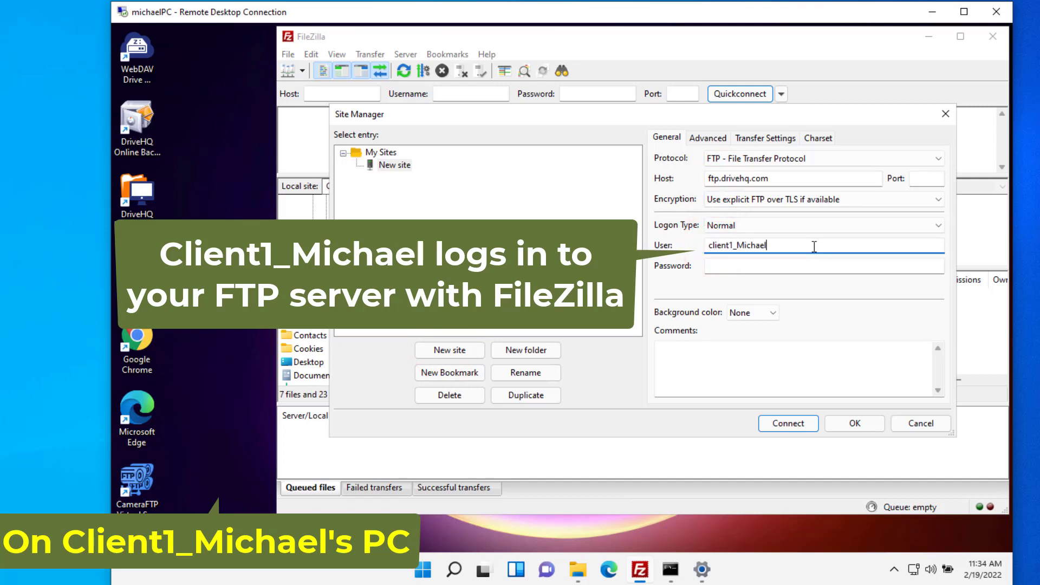
pyautogui.press('Tab')
pyautogui.write('P')
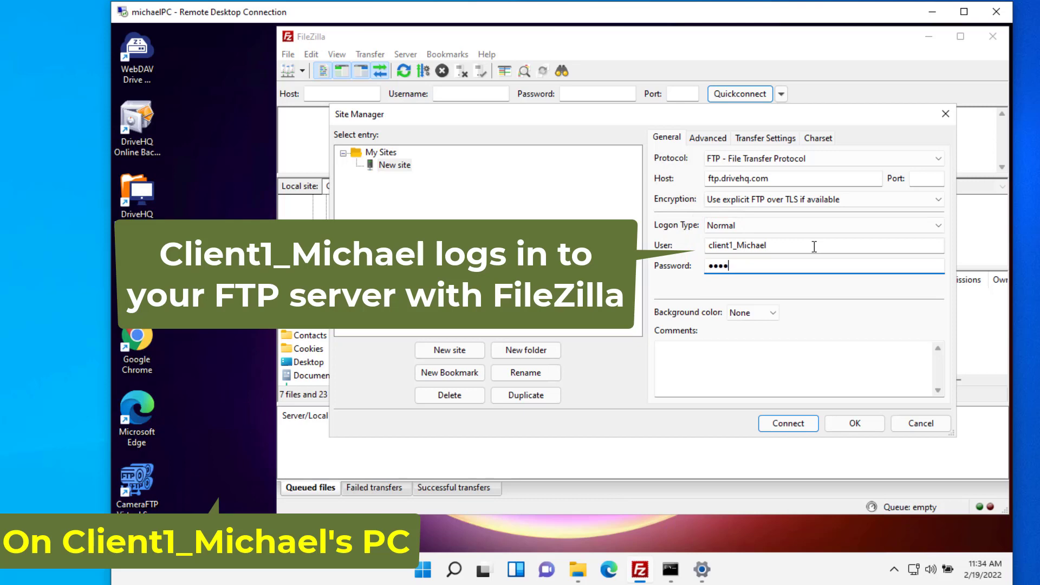
pyautogui.click(790, 422)
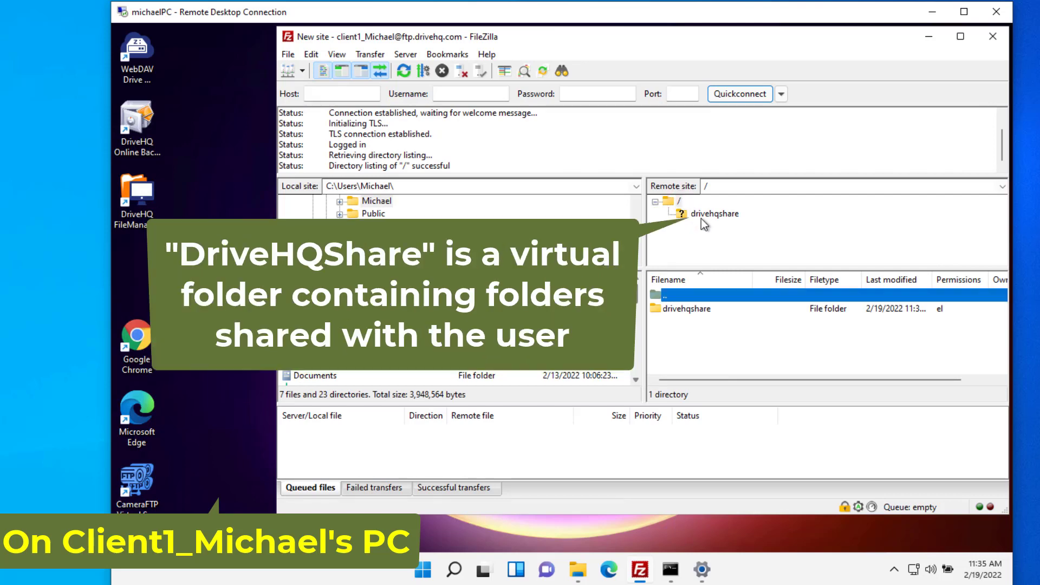
# Open drivehqshare and try creating a new directory there, which is denied.
pyautogui.click(704, 213)
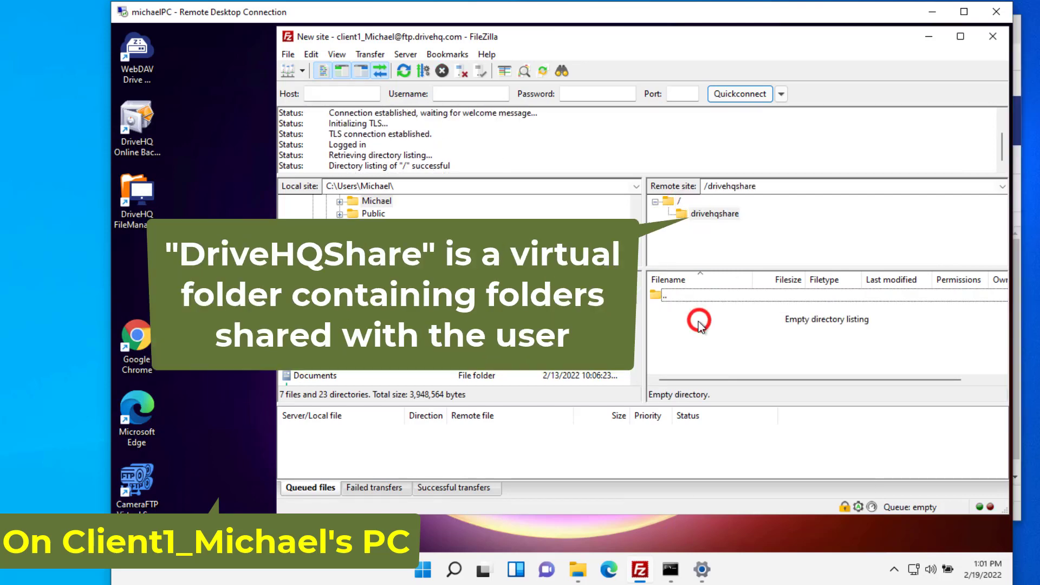
pyautogui.rightClick(698, 323)
pyautogui.click(748, 379)
pyautogui.click(818, 365)
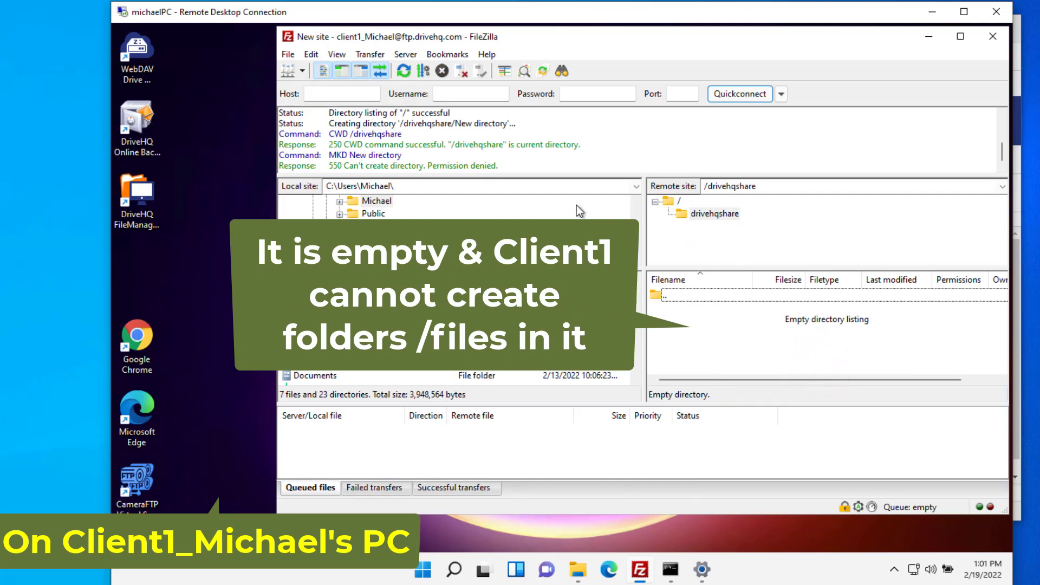
pyautogui.click(520, 161)
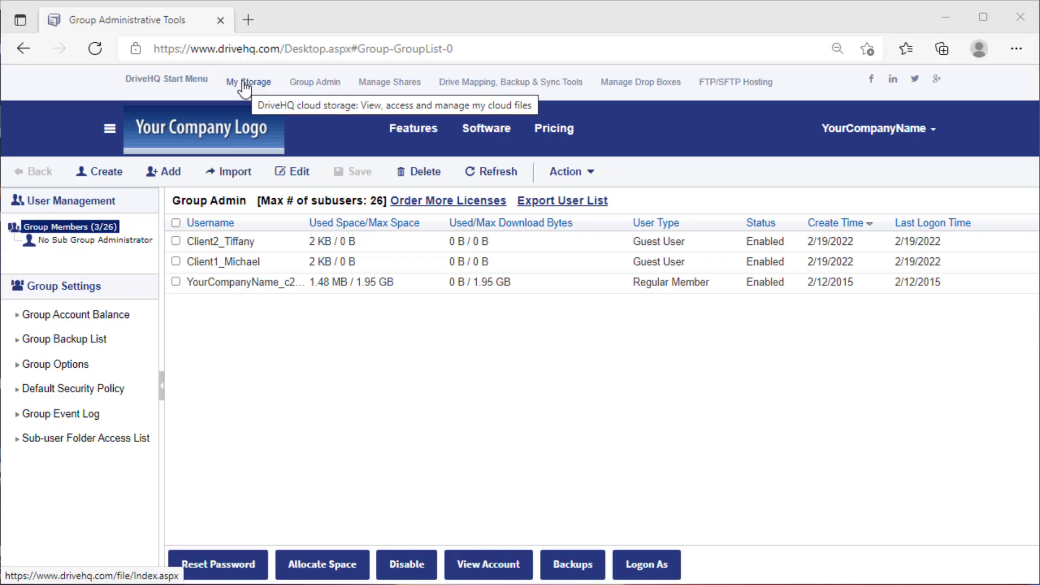
# Create a new folder named TestFolderForClient1 in the My Storage root.
pyautogui.click(245, 87)
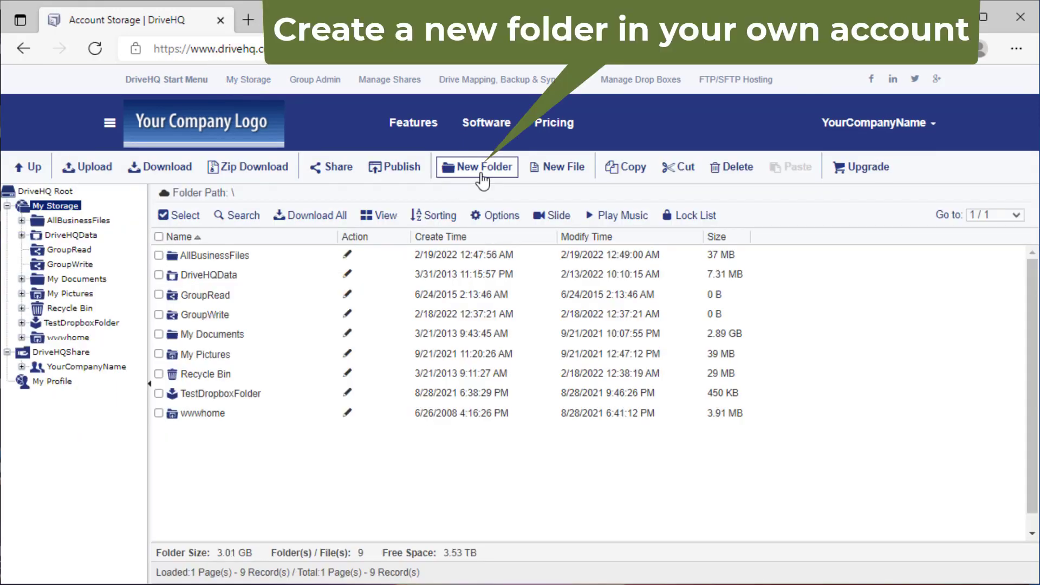
pyautogui.click(482, 169)
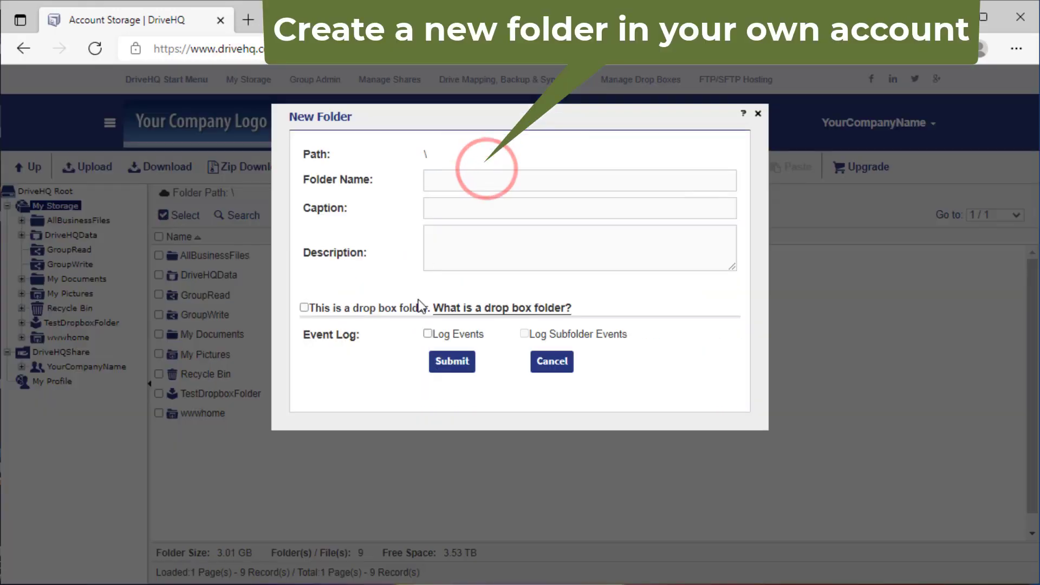
pyautogui.click(445, 182)
pyautogui.write('TestFol')
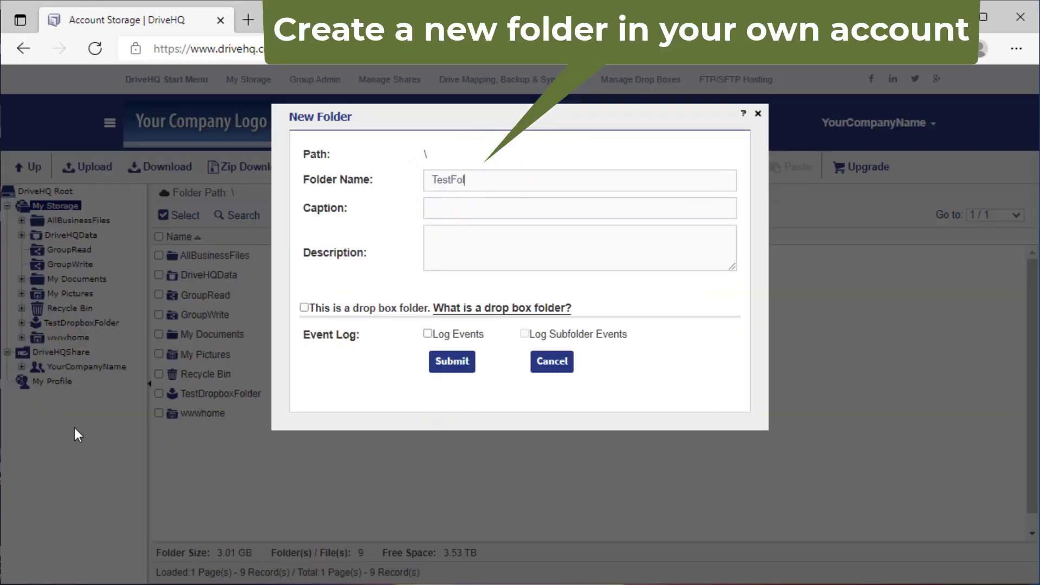
pyautogui.write('derForClient1')
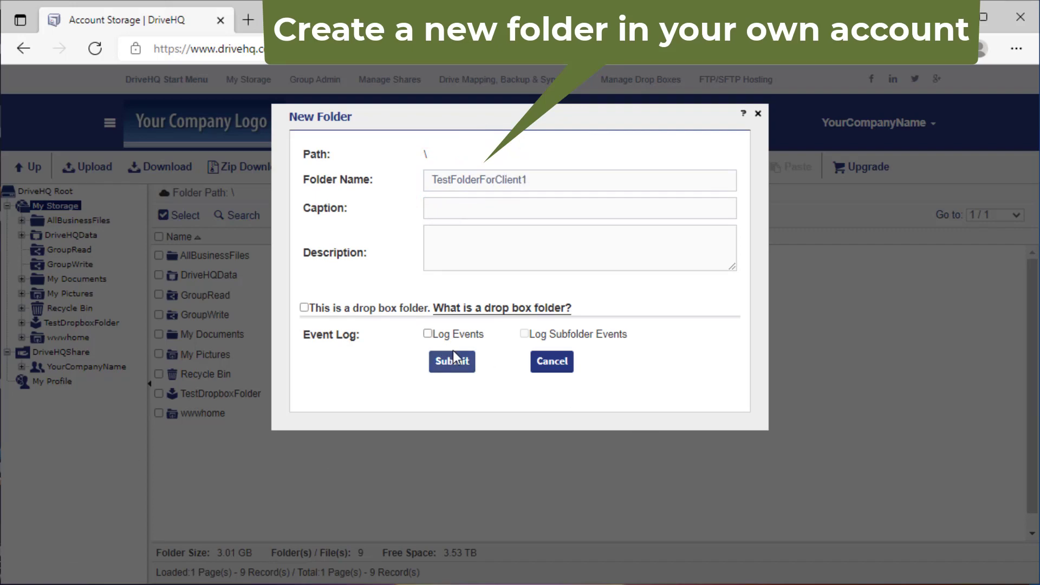
pyautogui.click(452, 362)
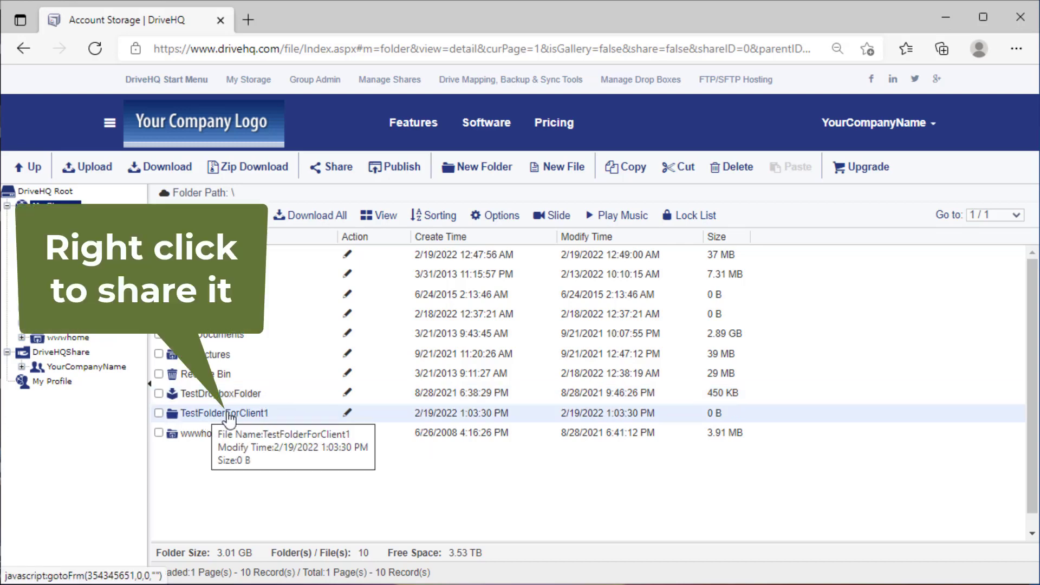
# Share TestFolderForClient1 with the Client1 group member and dismiss the Share Notify confirmation.
pyautogui.rightClick(245, 422)
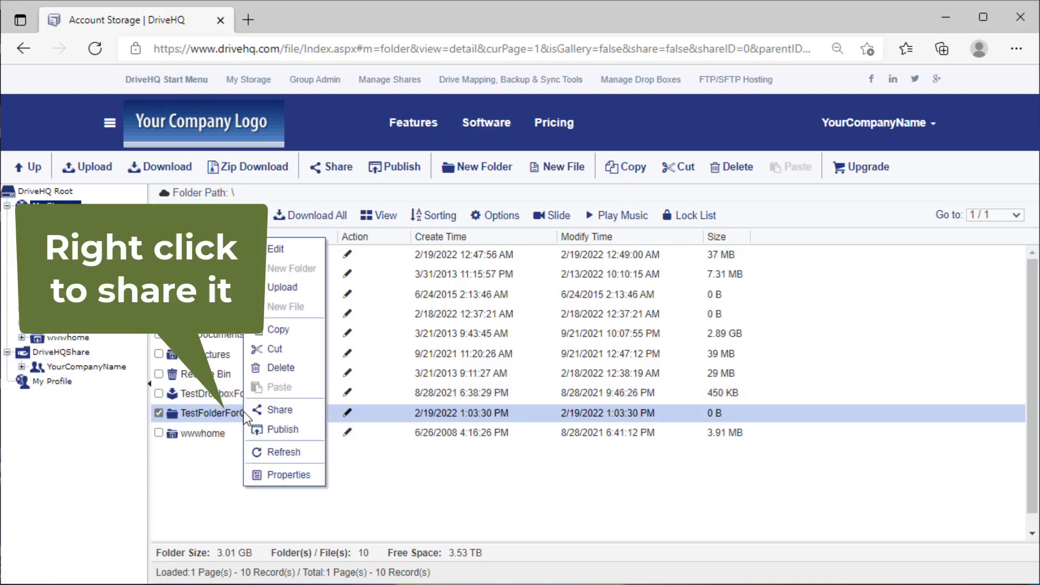
pyautogui.click(282, 405)
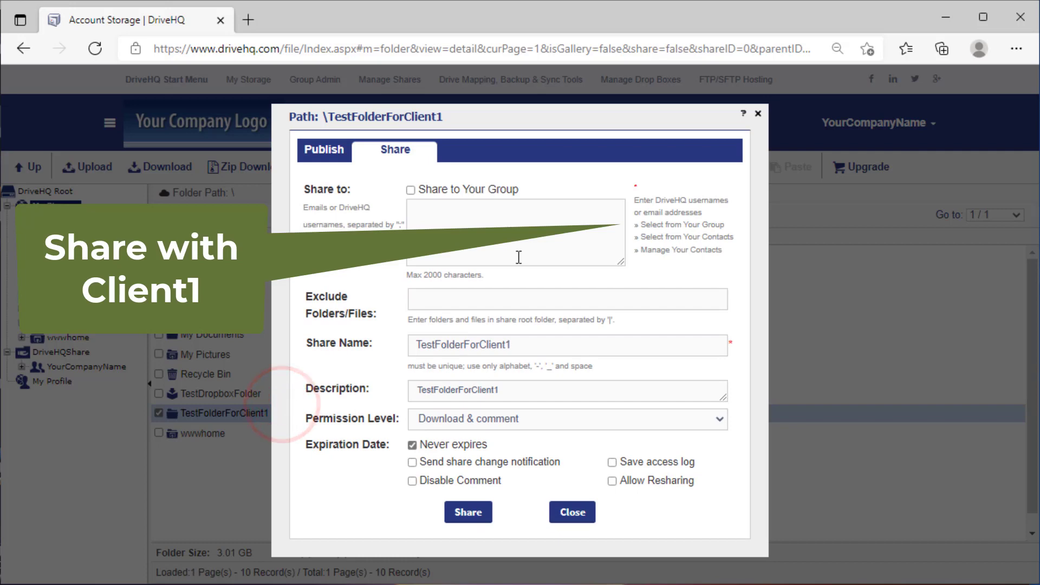
pyautogui.click(679, 224)
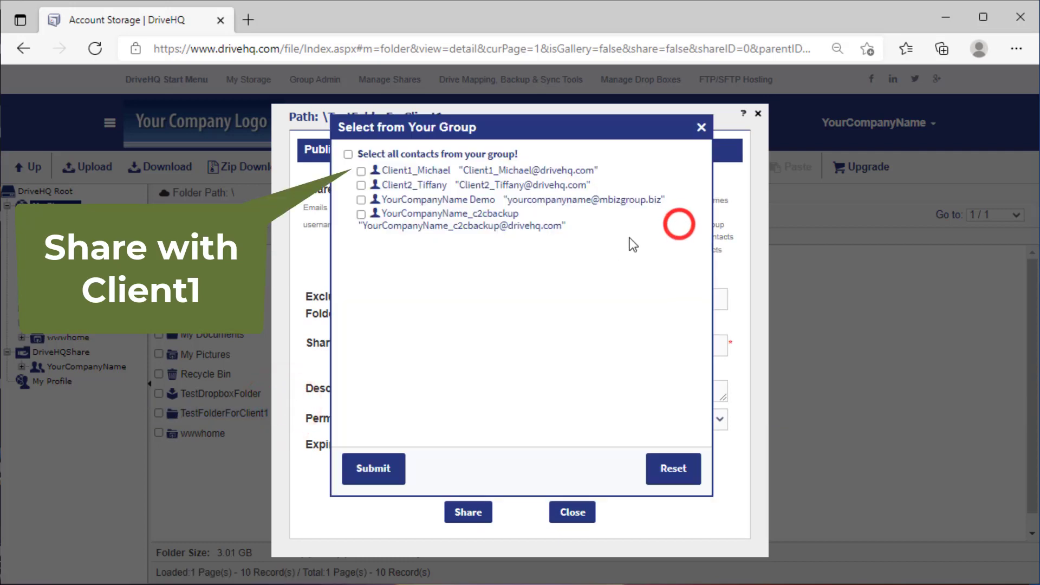
pyautogui.click(361, 171)
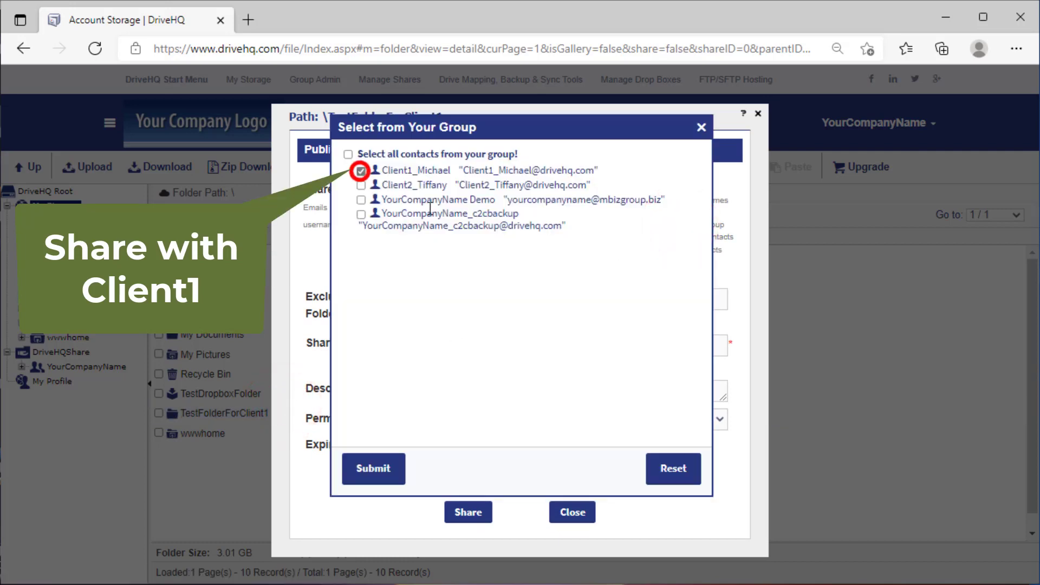
pyautogui.click(373, 468)
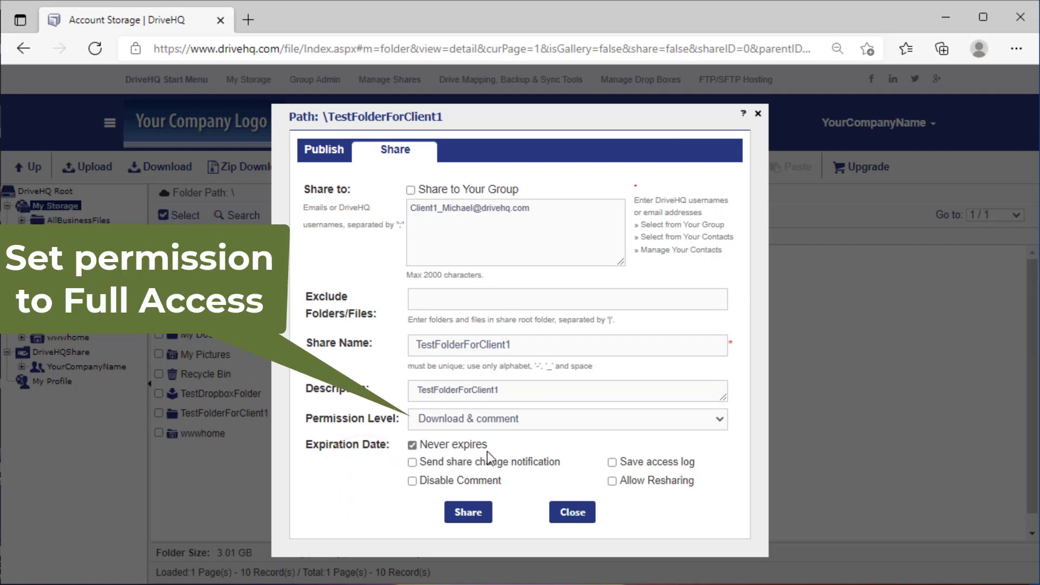
pyautogui.click(469, 519)
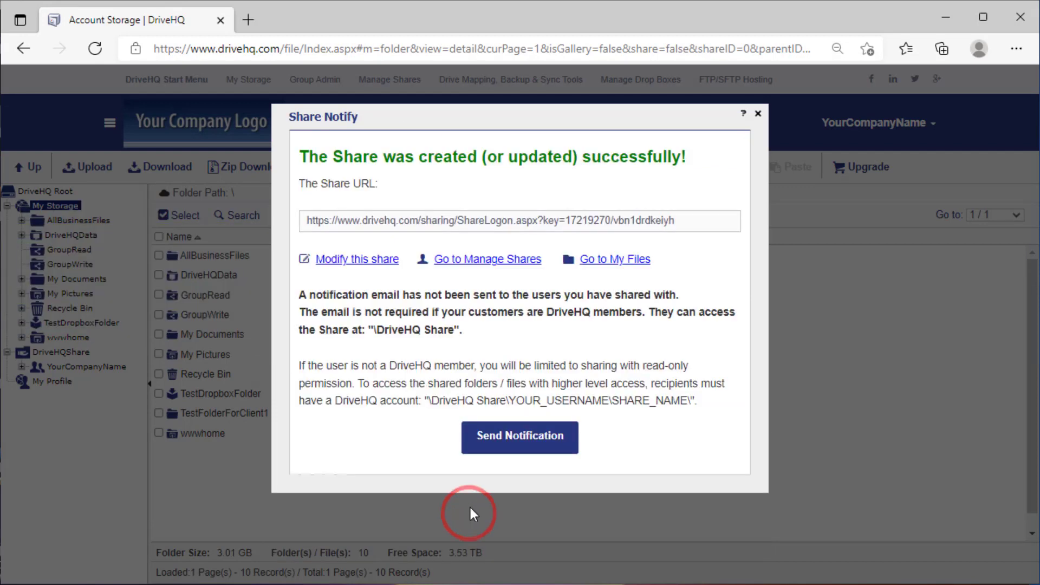
pyautogui.click(759, 115)
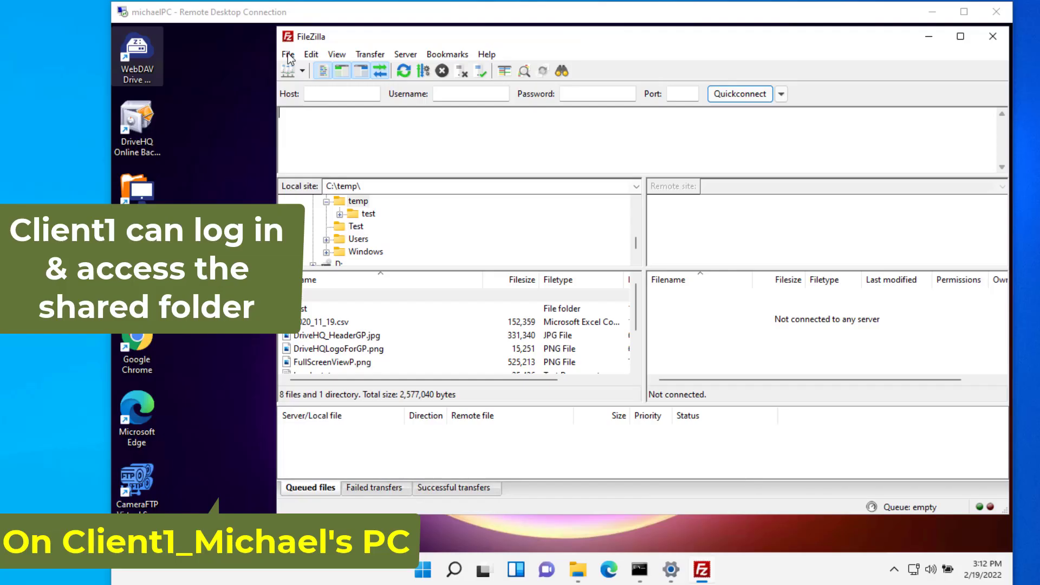
# Connect to the saved DriveHQ site as Client1 and browse to /drivehqshare/YourCompanyName/TestFolderForClient1.
pyautogui.click(288, 55)
pyautogui.click(330, 70)
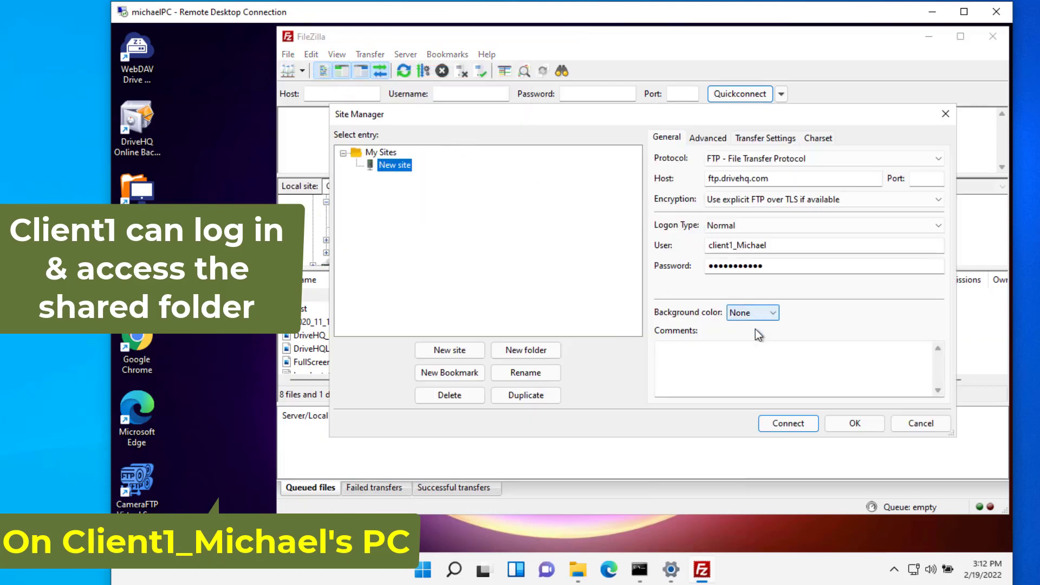
pyautogui.click(788, 423)
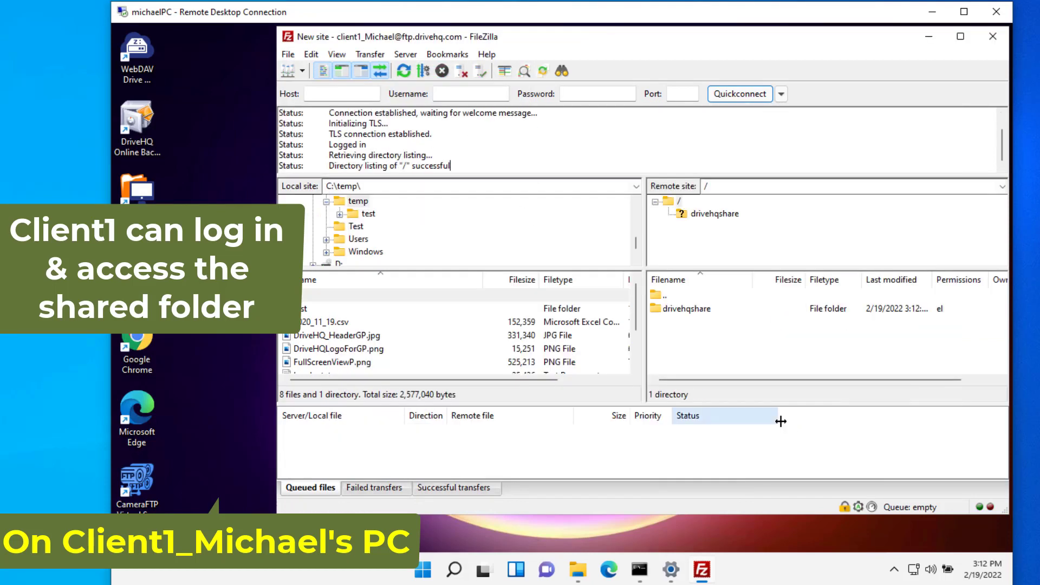
pyautogui.click(704, 214)
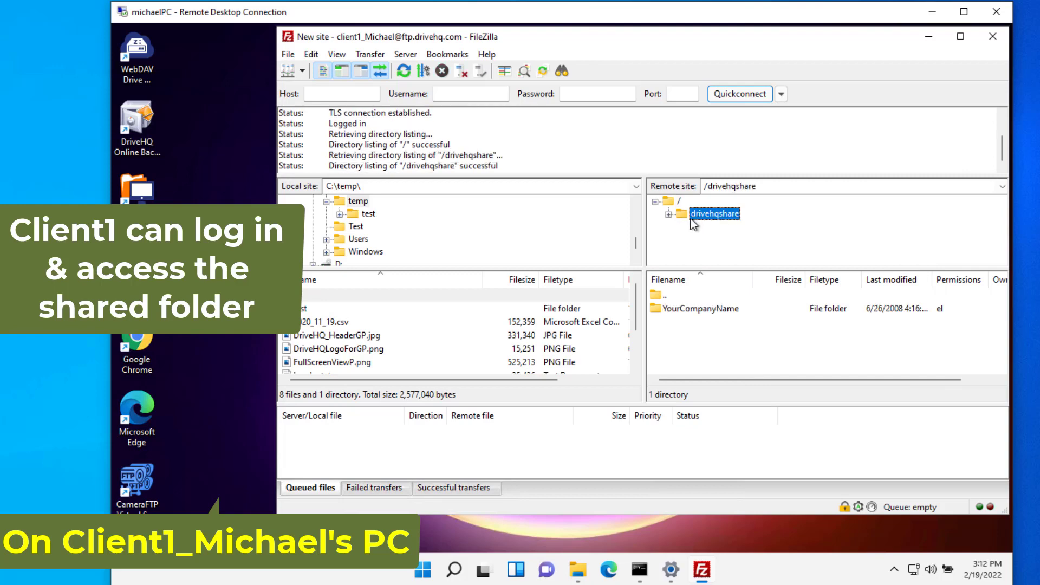
pyautogui.click(704, 227)
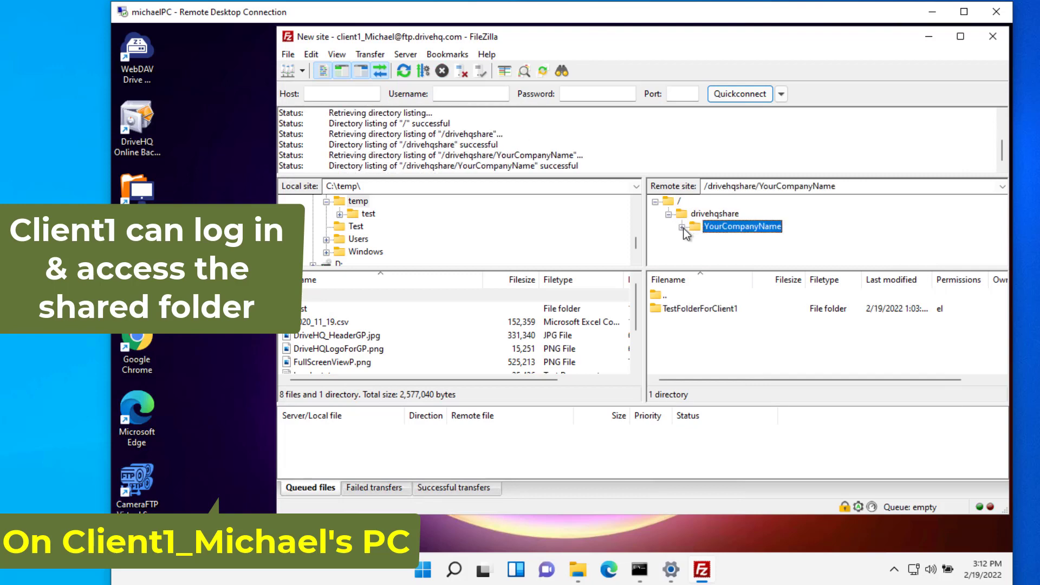
pyautogui.click(682, 227)
pyautogui.click(747, 239)
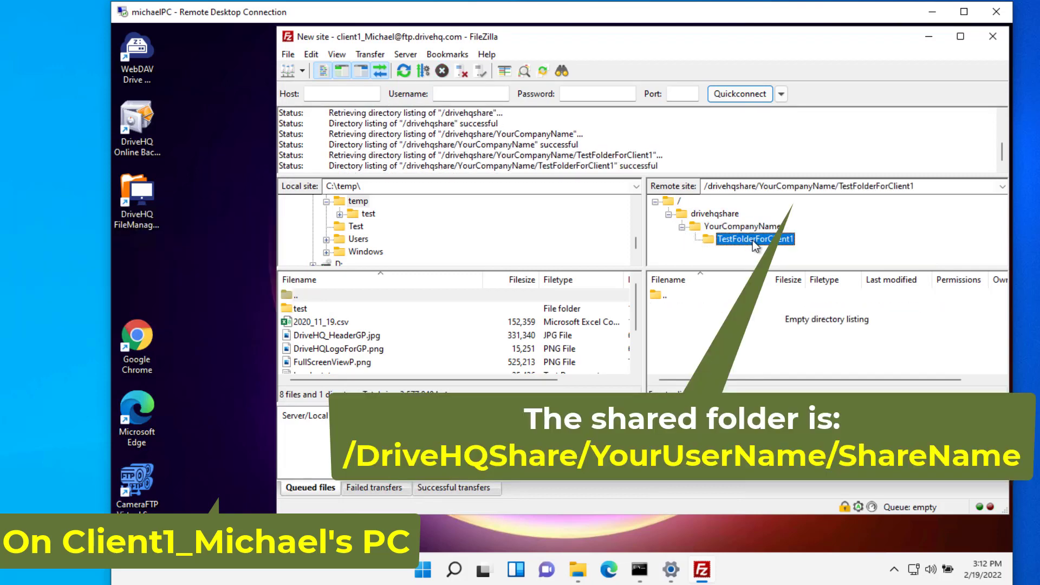
# Upload the local test folder, 2020_11_19.csv and DriveHQ_HeaderGP.jpg into TestFolderForClient1.
pyautogui.click(305, 309)
pyautogui.keyDown('ctrl'); pyautogui.click(319, 322); pyautogui.keyUp('ctrl')
pyautogui.keyDown('ctrl'); pyautogui.click(330, 336); pyautogui.keyUp('ctrl')
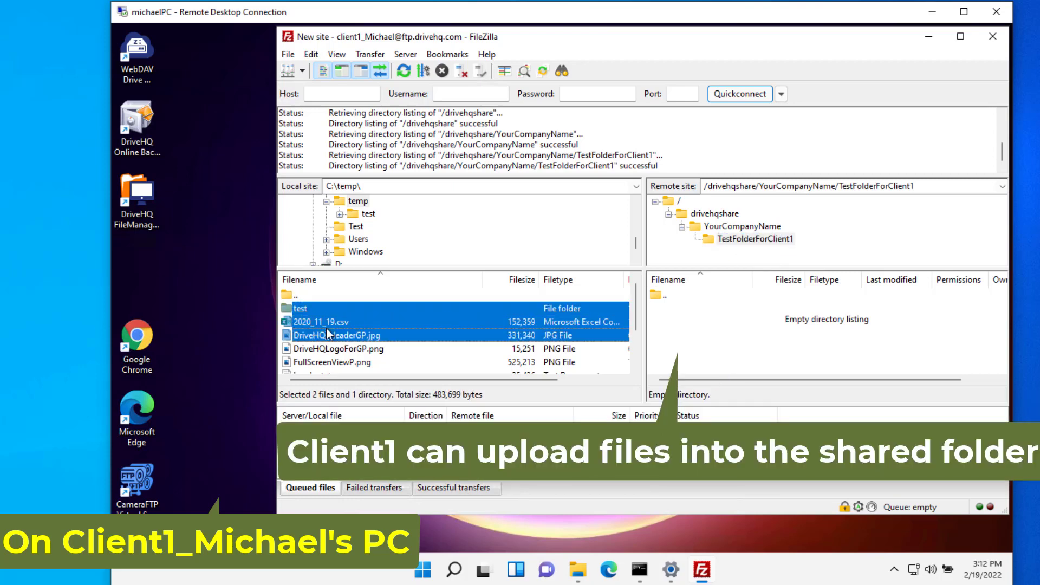
pyautogui.moveTo(330, 335); pyautogui.dragTo(693, 348)
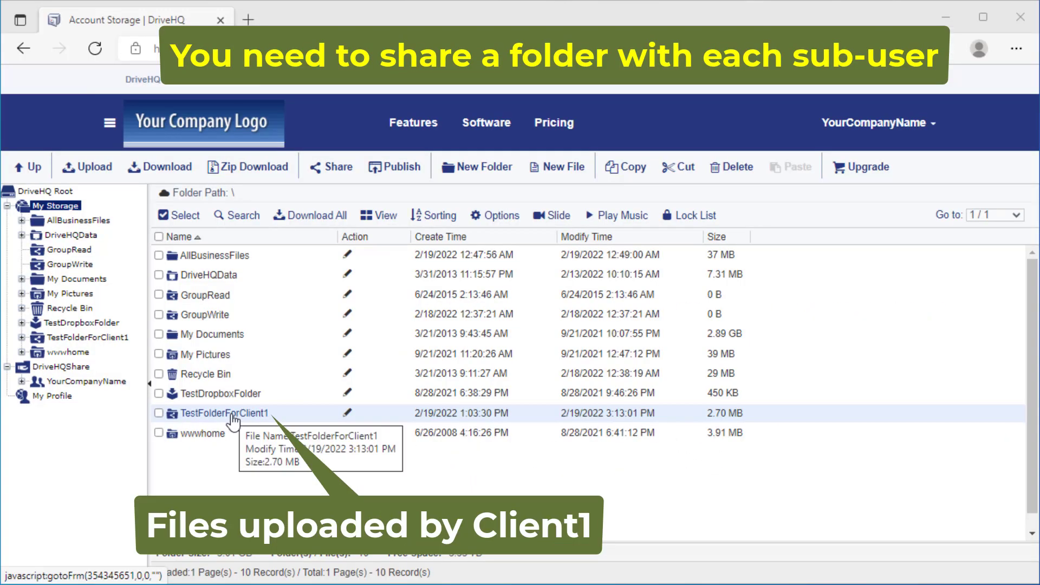
pyautogui.click(228, 414)
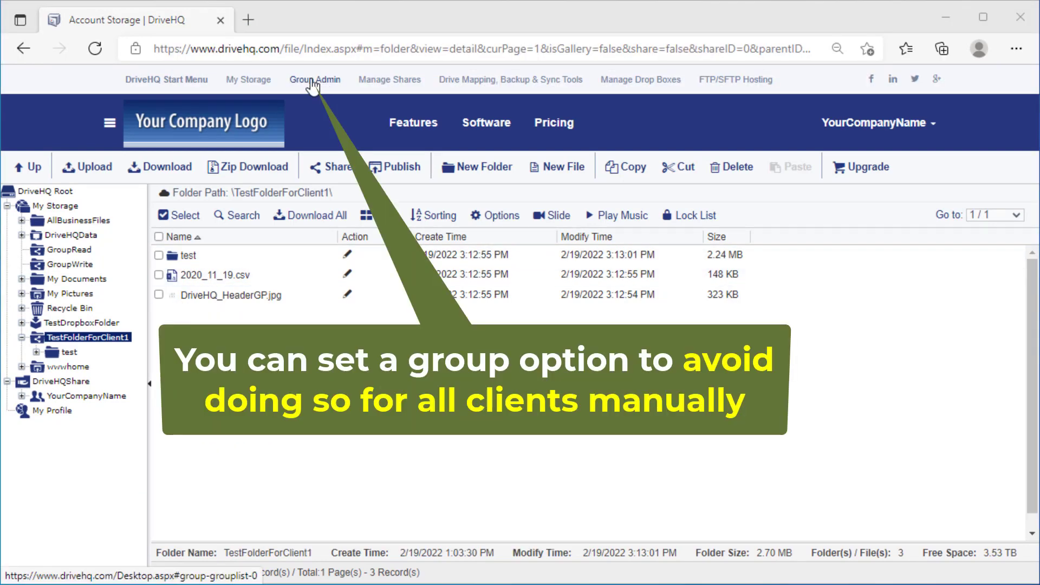
# Set Group Options' 'Group members default to' to Subuser Folder in DriveHQShare, save, and return to My Storage.
pyautogui.click(315, 82)
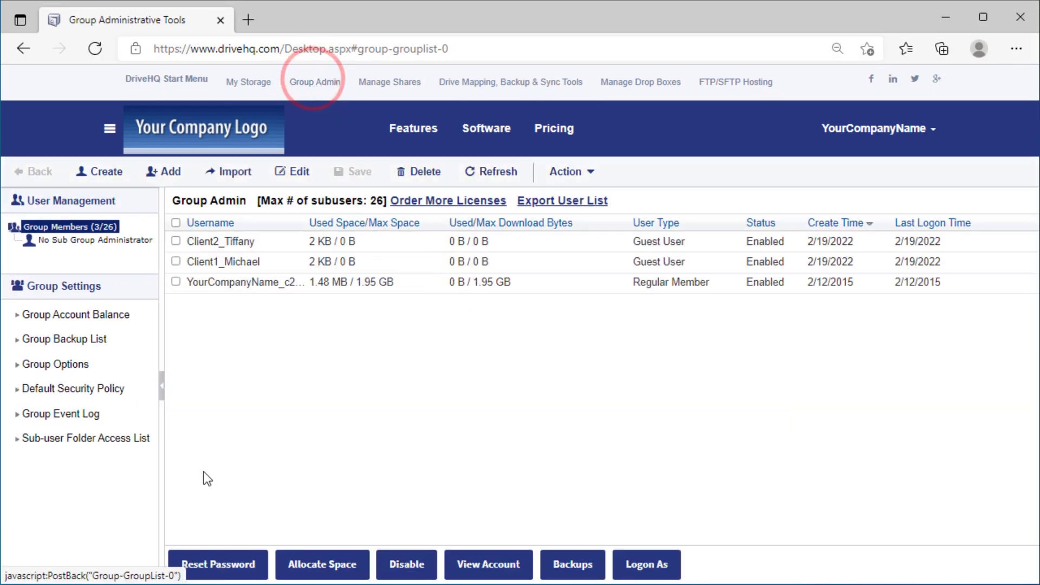
pyautogui.click(54, 364)
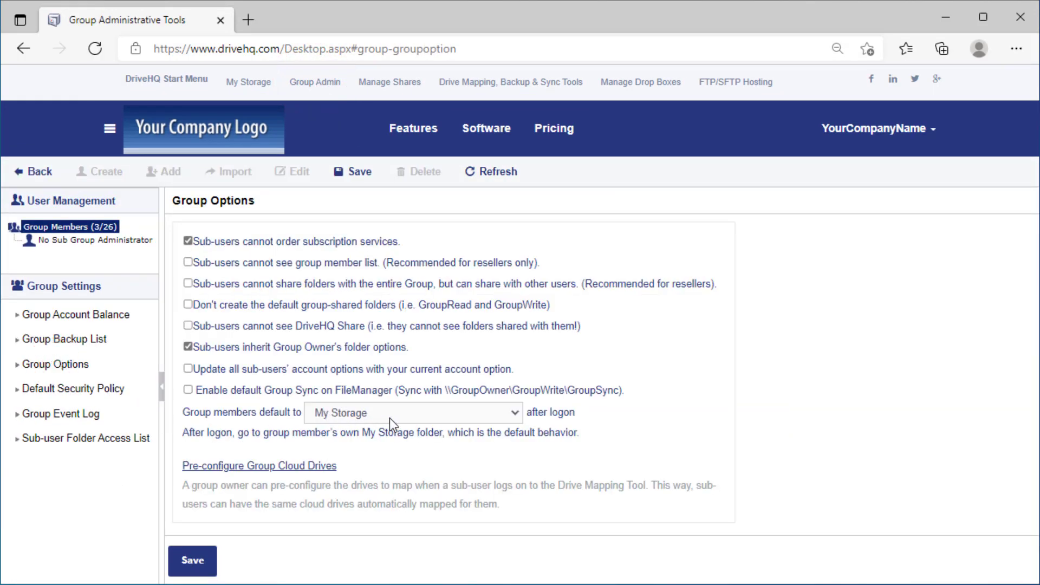
pyautogui.click(513, 412)
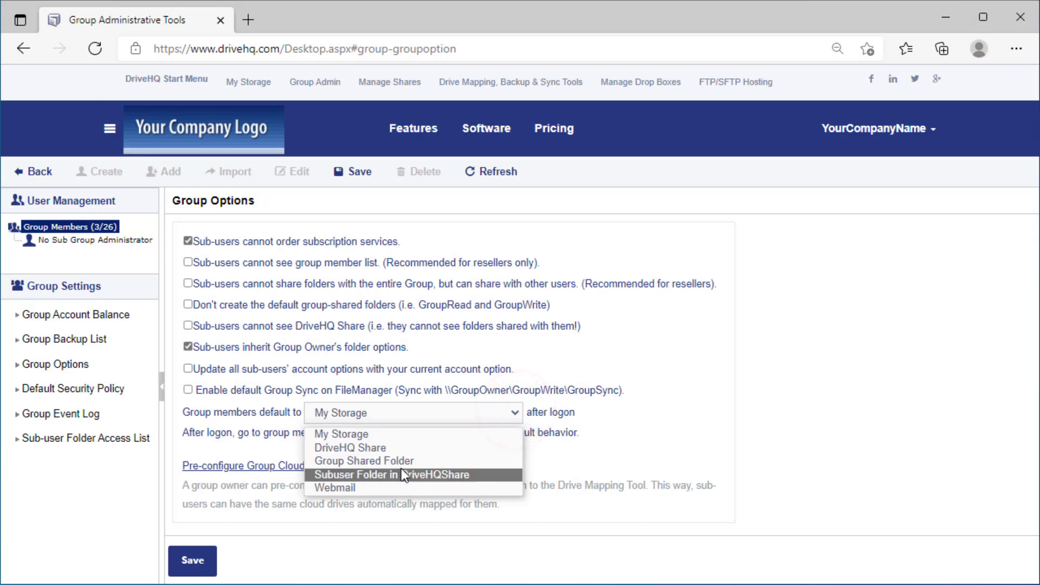
pyautogui.click(423, 474)
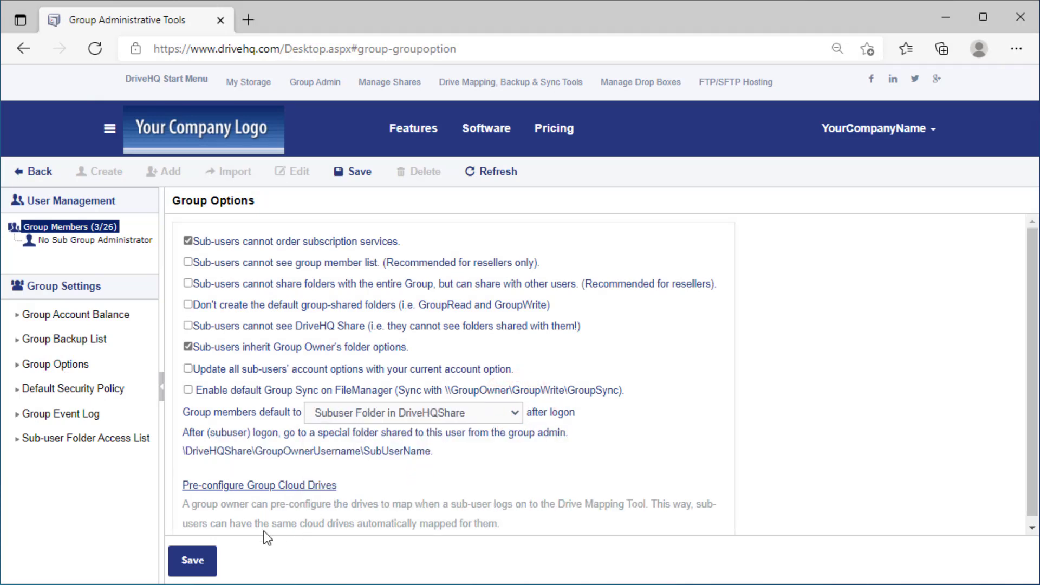
pyautogui.click(186, 566)
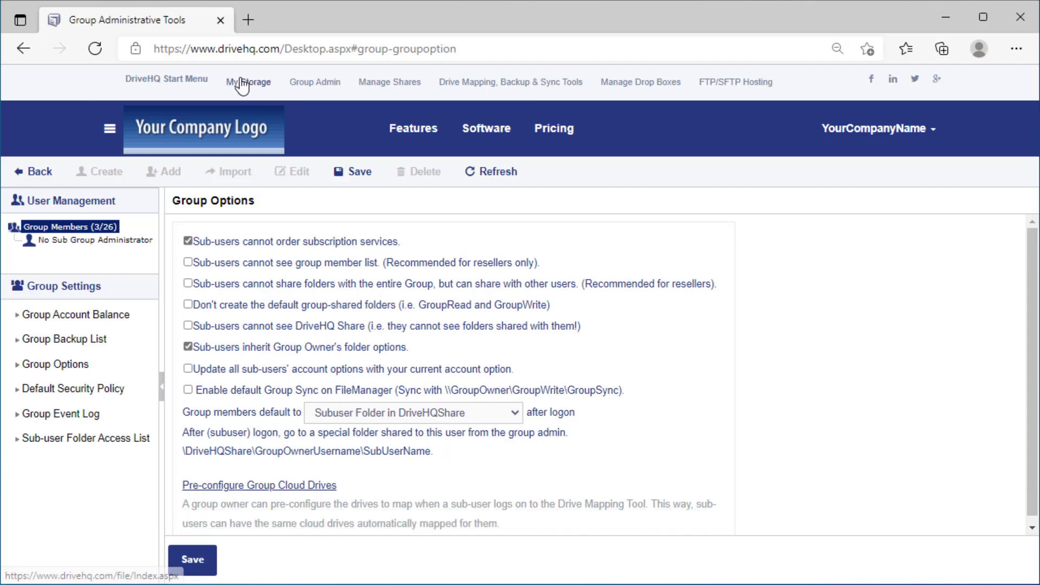
pyautogui.click(238, 78)
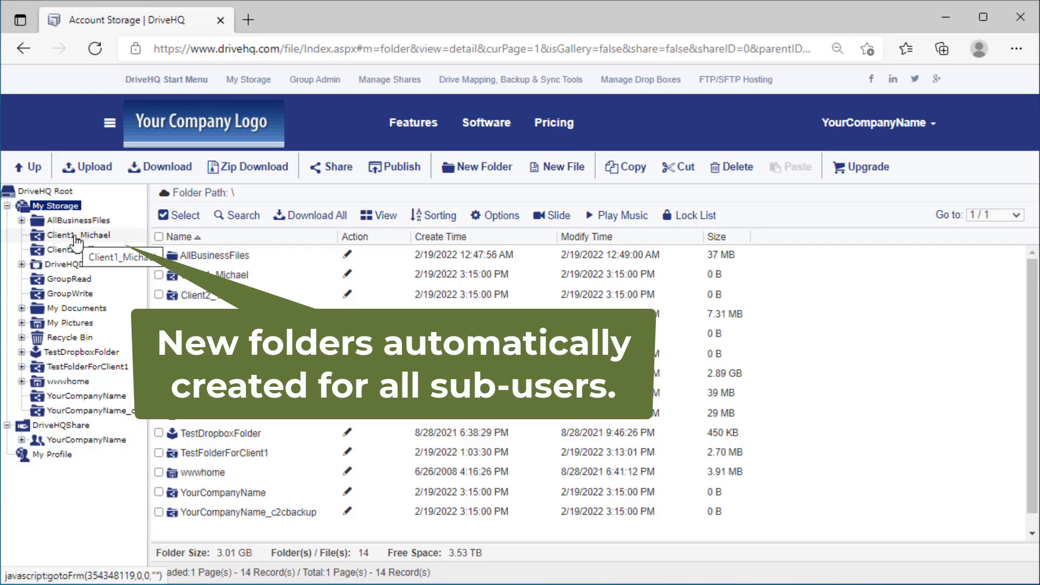
# Inspect the new Client1 and Client2 sub-user folders and view the Client1 share's Full access permission.
pyautogui.click(78, 236)
pyautogui.click(81, 249)
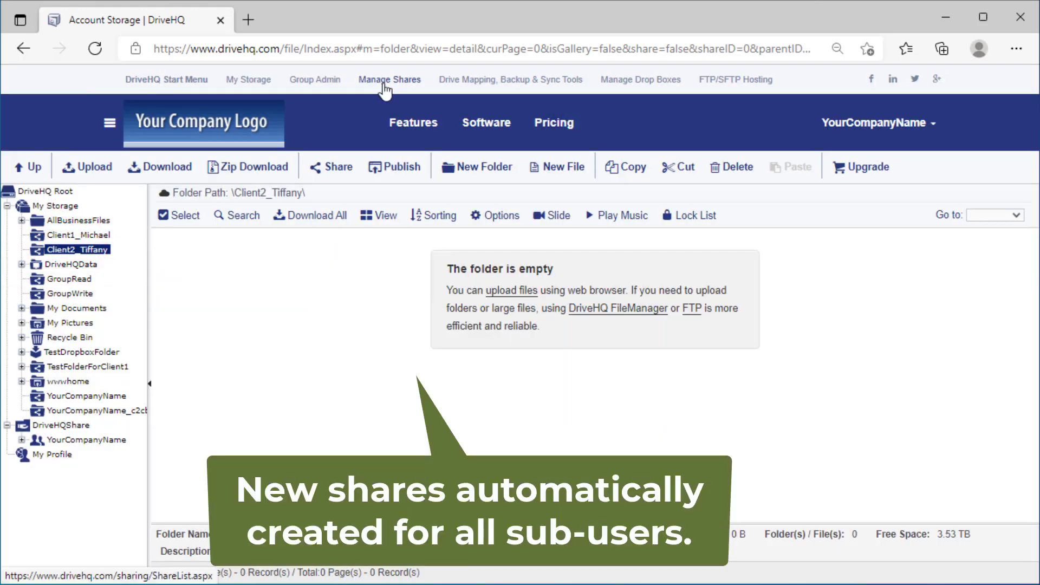
pyautogui.click(382, 82)
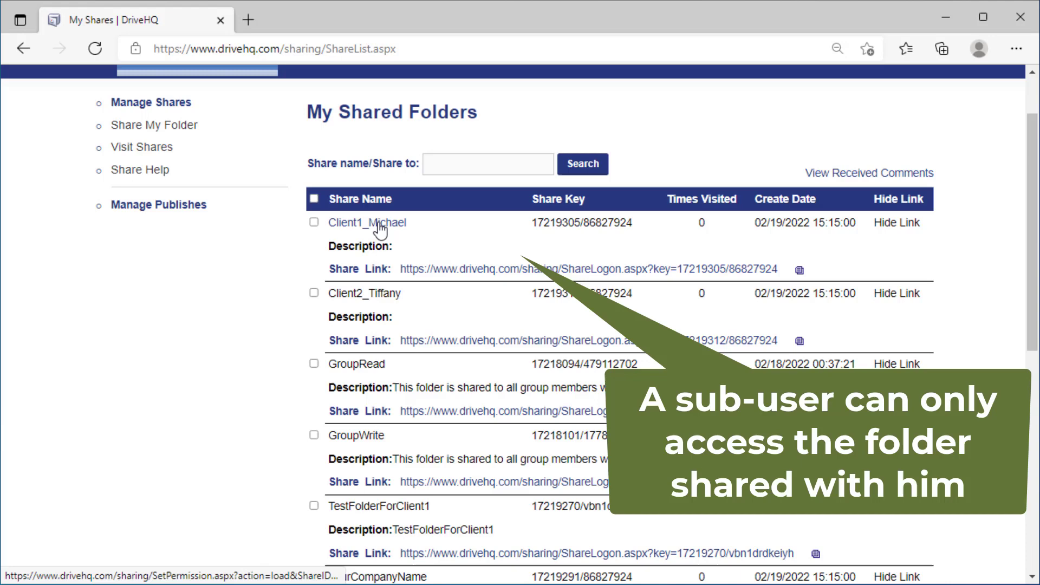
pyautogui.click(390, 301)
pyautogui.click(526, 246)
pyautogui.scroll(-1, 524, 293)
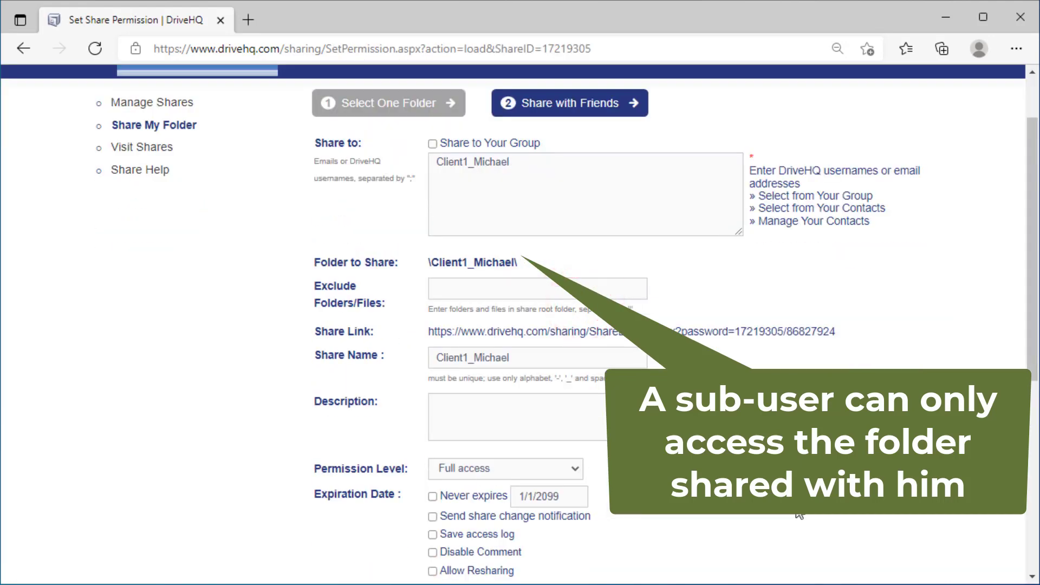
pyautogui.scroll(-2, 475, 467)
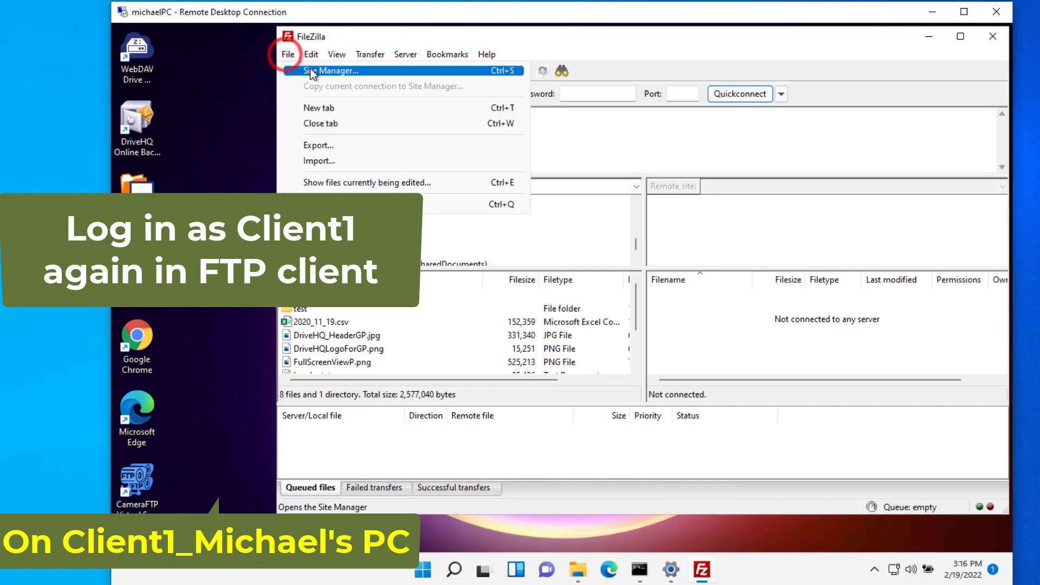
# Reconnect as Client1 and upload the test folder, csv and jpg into Client1's own folder.
pyautogui.click(325, 69)
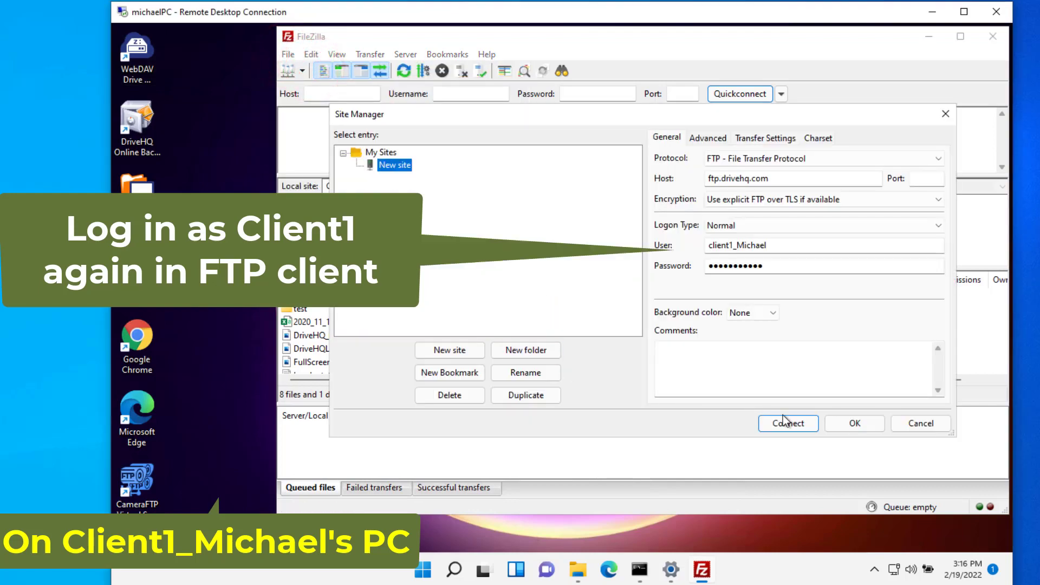
pyautogui.click(785, 422)
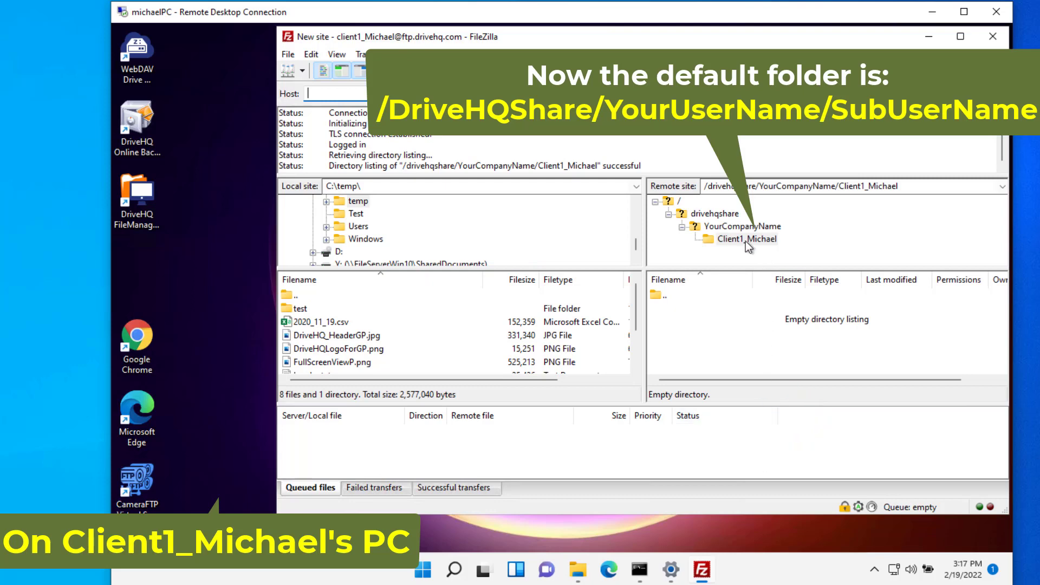
pyautogui.click(299, 309)
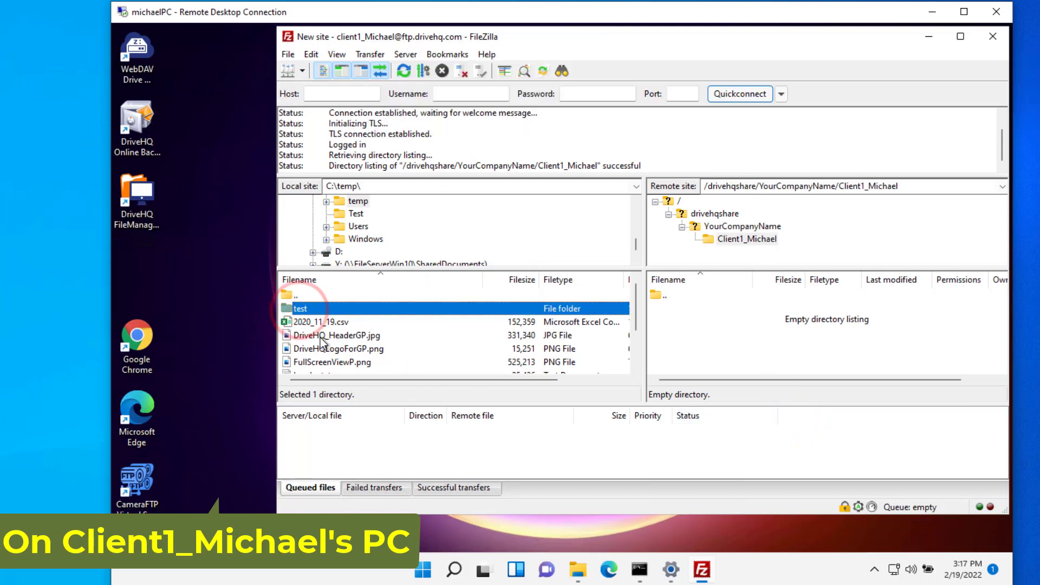
pyautogui.keyDown('shift'); pyautogui.click(320, 334); pyautogui.keyUp('shift')
pyautogui.moveTo(321, 334); pyautogui.dragTo(683, 358)
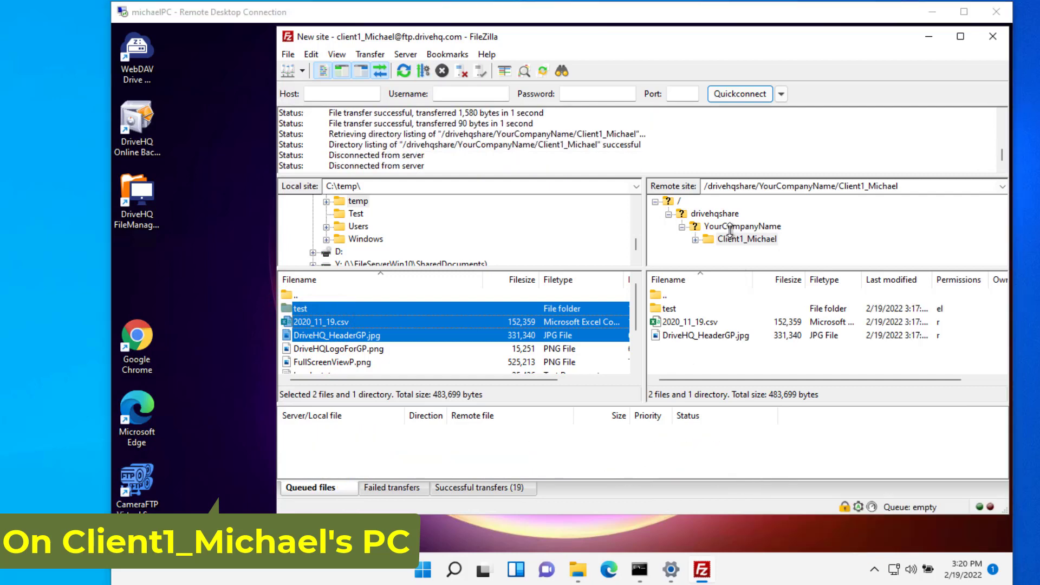
# Browse to YourCompanyName/TestFolderForClient1 and open its test subfolder on the server.
pyautogui.click(724, 228)
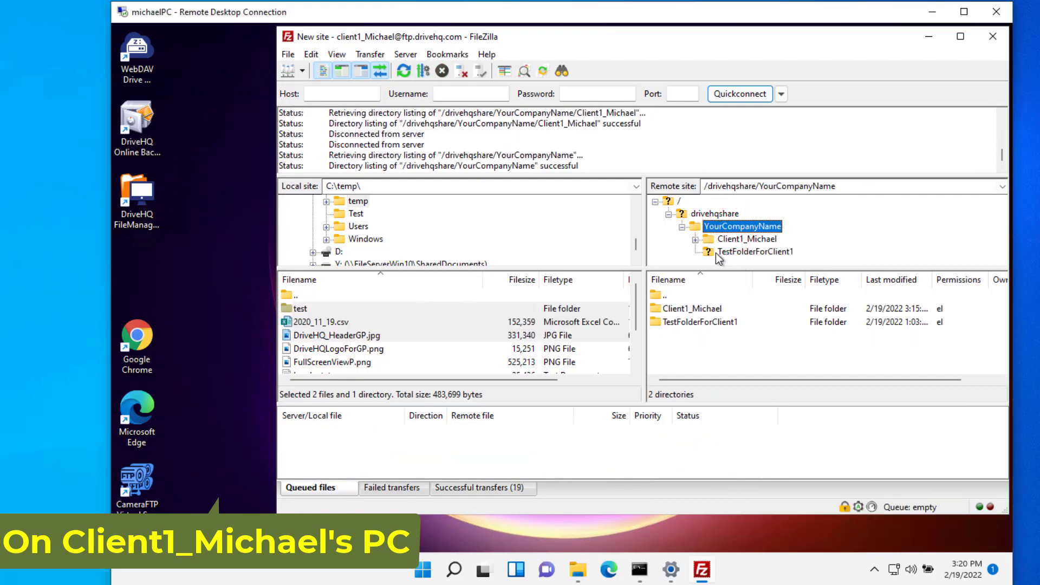
pyautogui.click(734, 252)
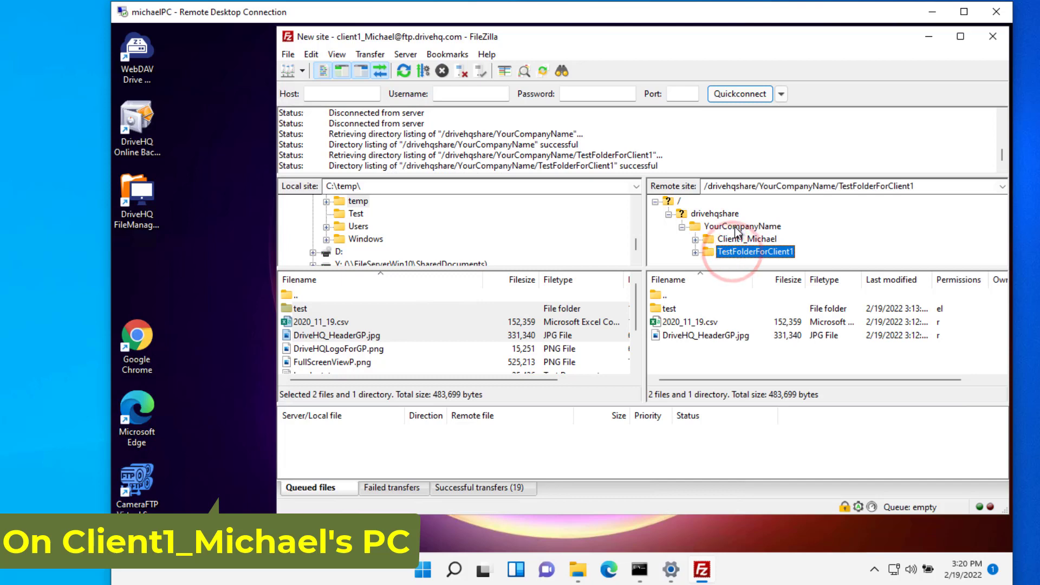
pyautogui.doubleClick(711, 255)
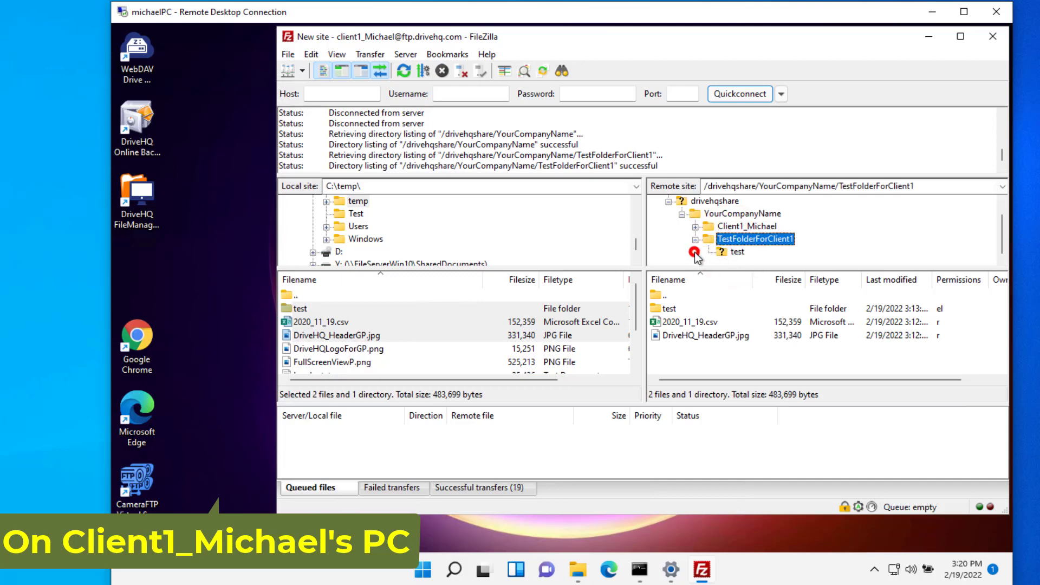
pyautogui.click(736, 252)
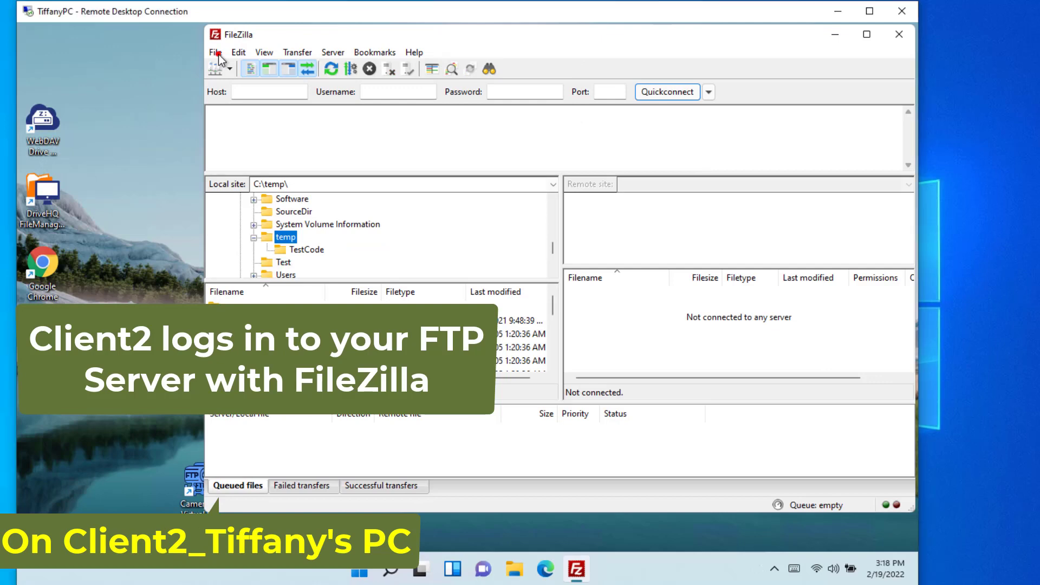
# Add a new site with host ftp.drivehq.com and the Client2 sub-user's user name and password, then connect.
pyautogui.click(215, 52)
pyautogui.click(238, 69)
pyautogui.click(276, 349)
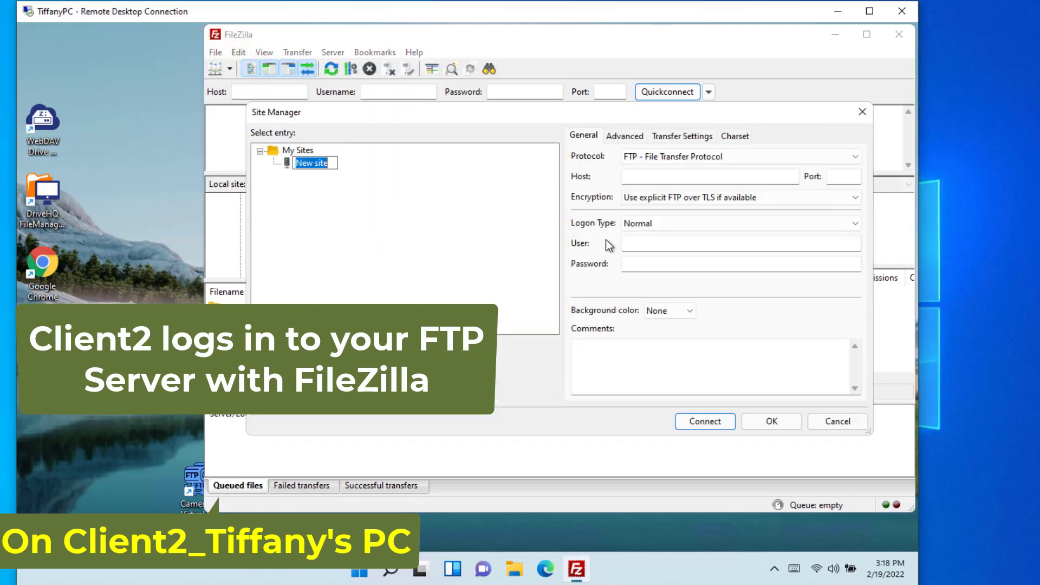
pyautogui.click(646, 179)
pyautogui.write('ftp.drivehq.com')
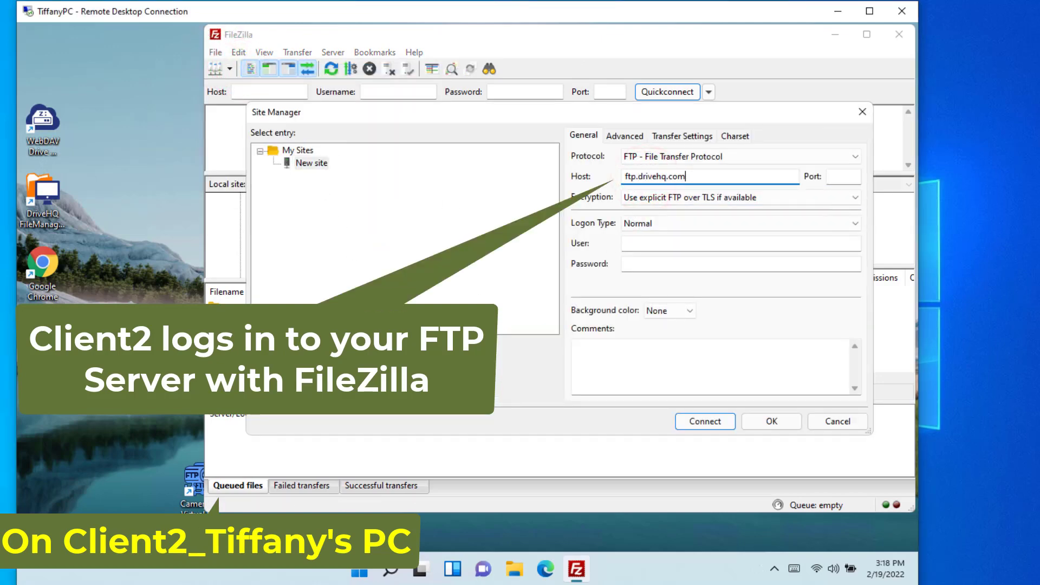
pyautogui.click(687, 242)
pyautogui.write('client2_')
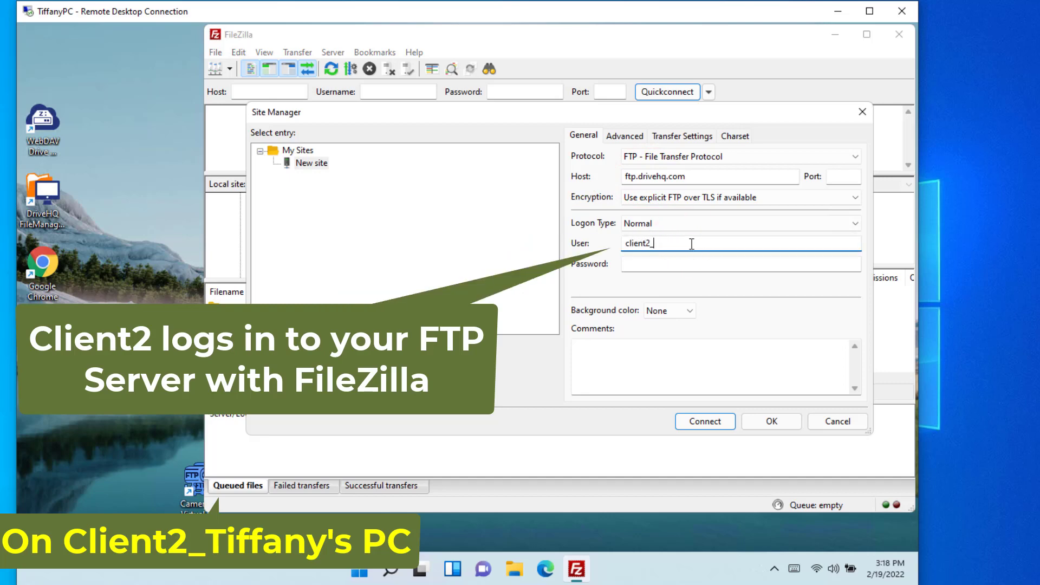
pyautogui.write('tiffany')
pyautogui.press('Tab')
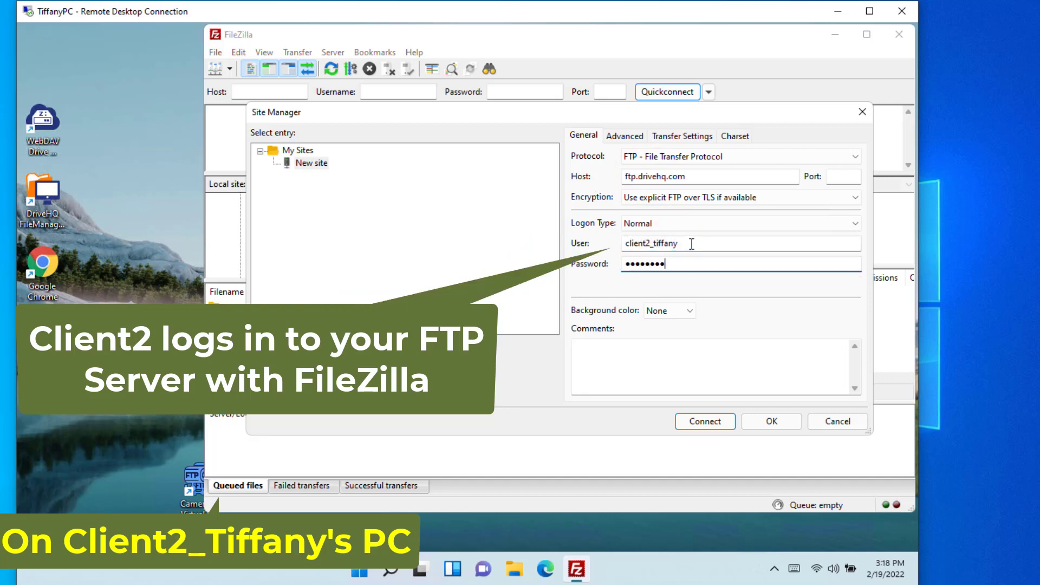
pyautogui.click(713, 424)
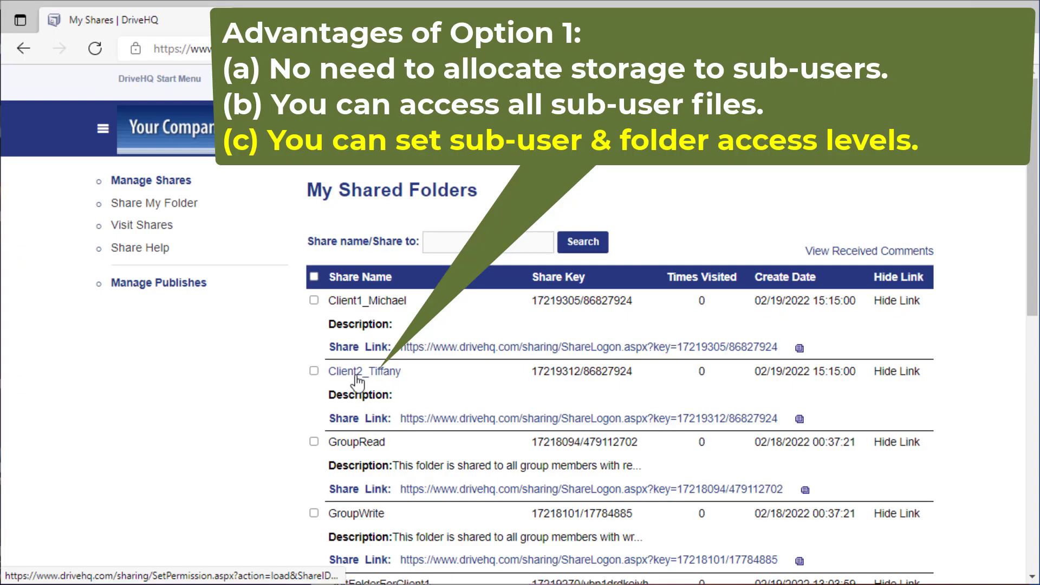
# Give the Client2 share Download original file permission with description 'shared with read-only permission' and save.
pyautogui.click(353, 371)
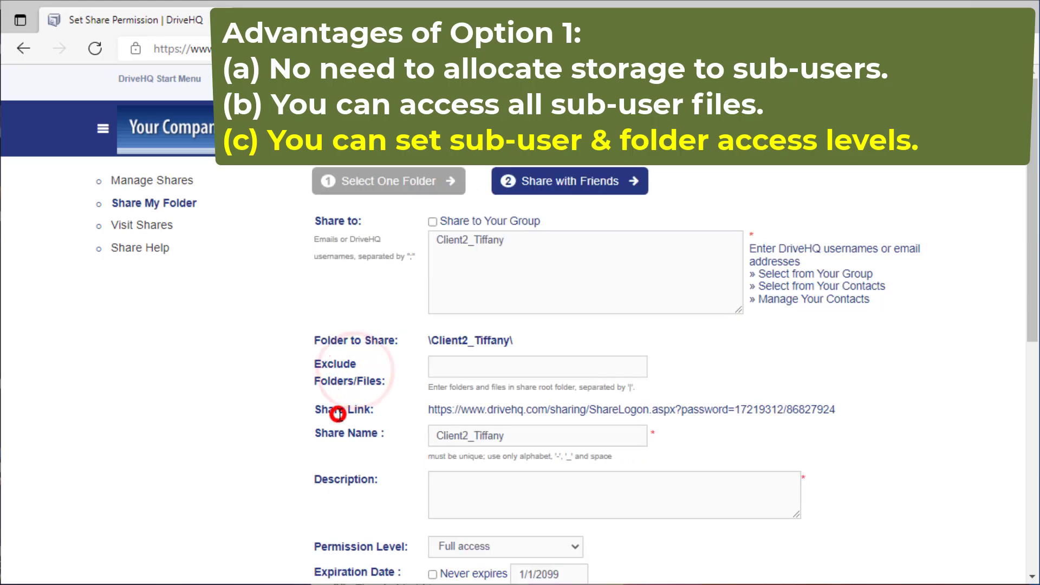
pyautogui.scroll(-3, 337, 414)
pyautogui.click(568, 391)
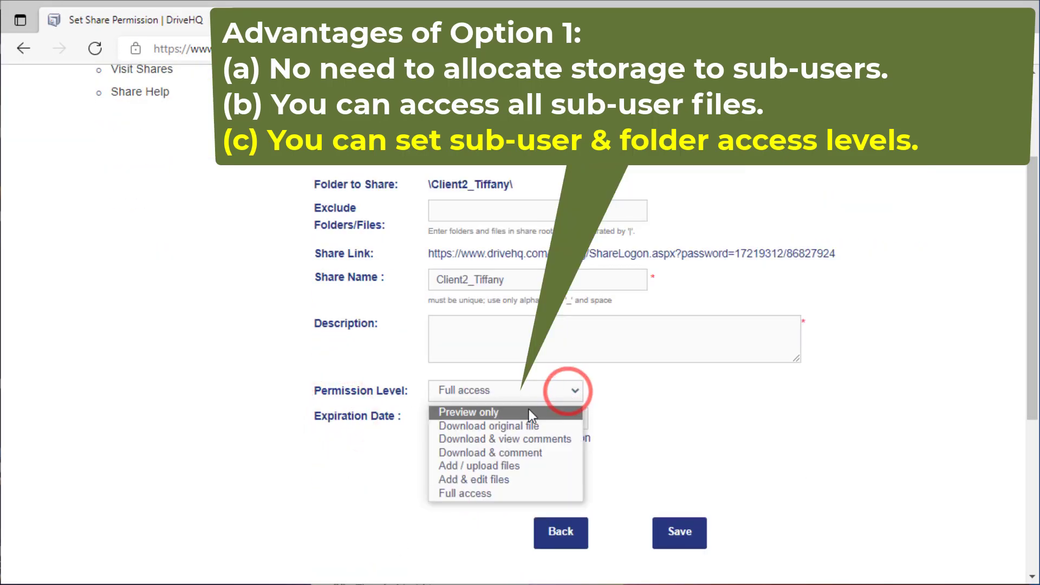
pyautogui.click(515, 426)
pyautogui.click(522, 332)
pyautogui.write('shared with read-only permission')
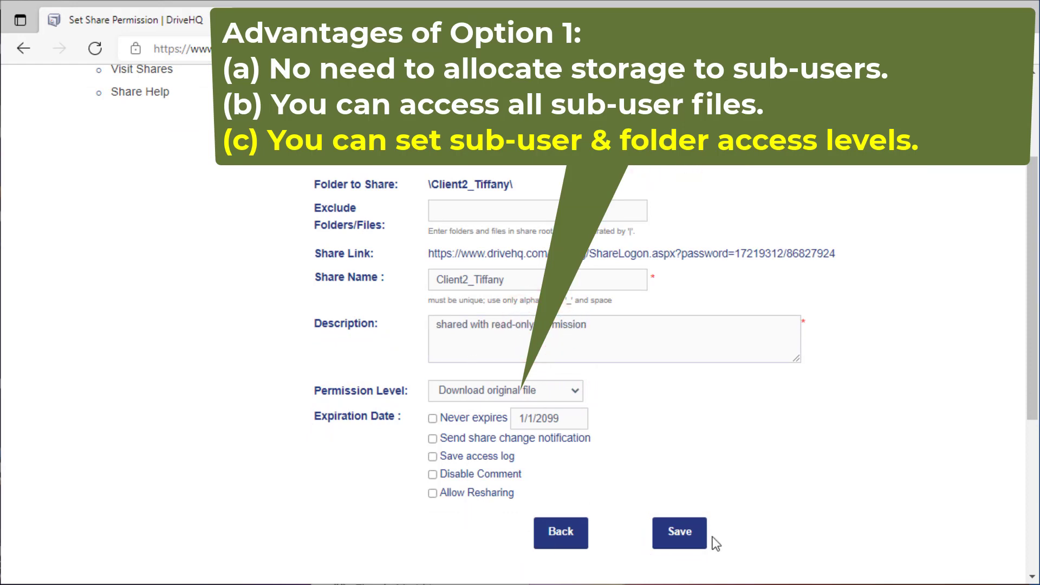
pyautogui.click(685, 538)
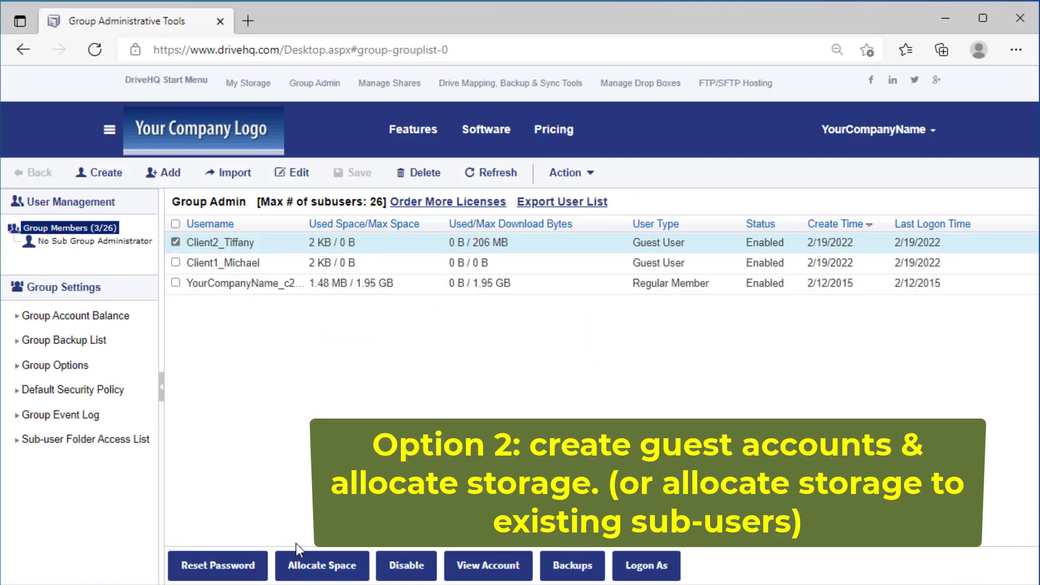
# Allocate Client2 2000 MB storage and 4000 MB download, and Client1 3000 MB and 6000 MB.
pyautogui.click(324, 568)
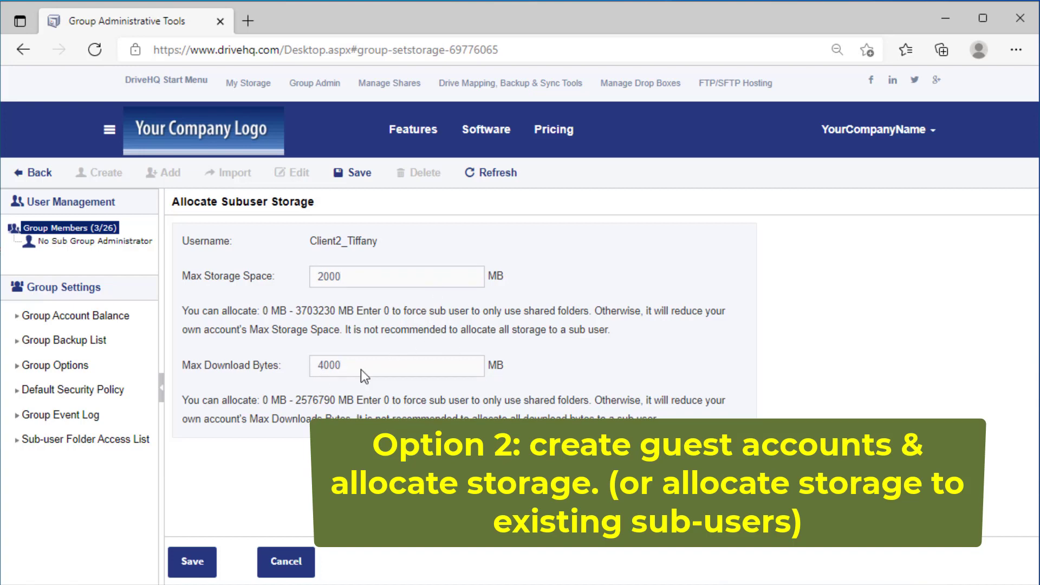
pyautogui.click(190, 560)
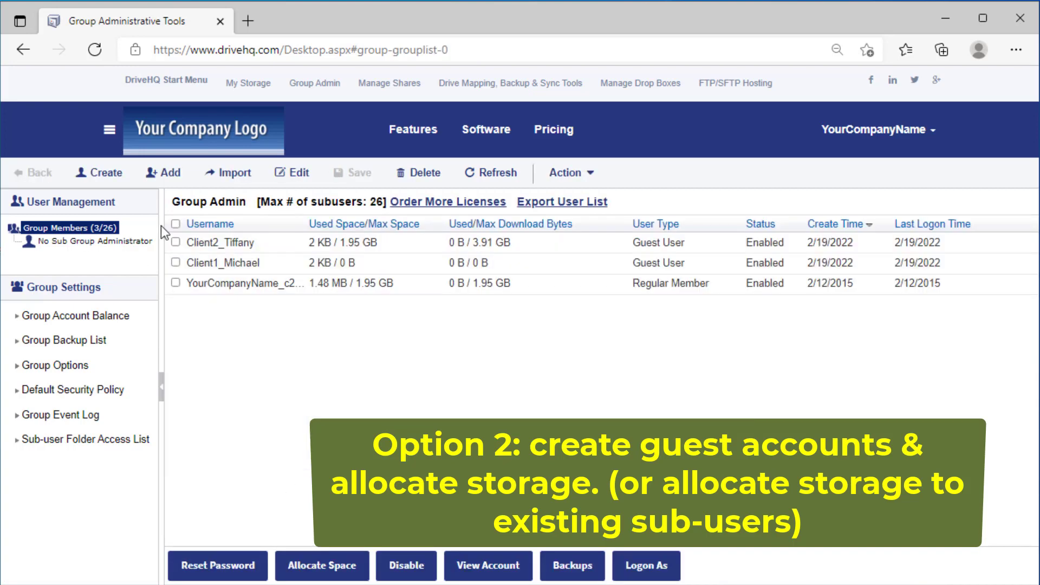
pyautogui.click(322, 565)
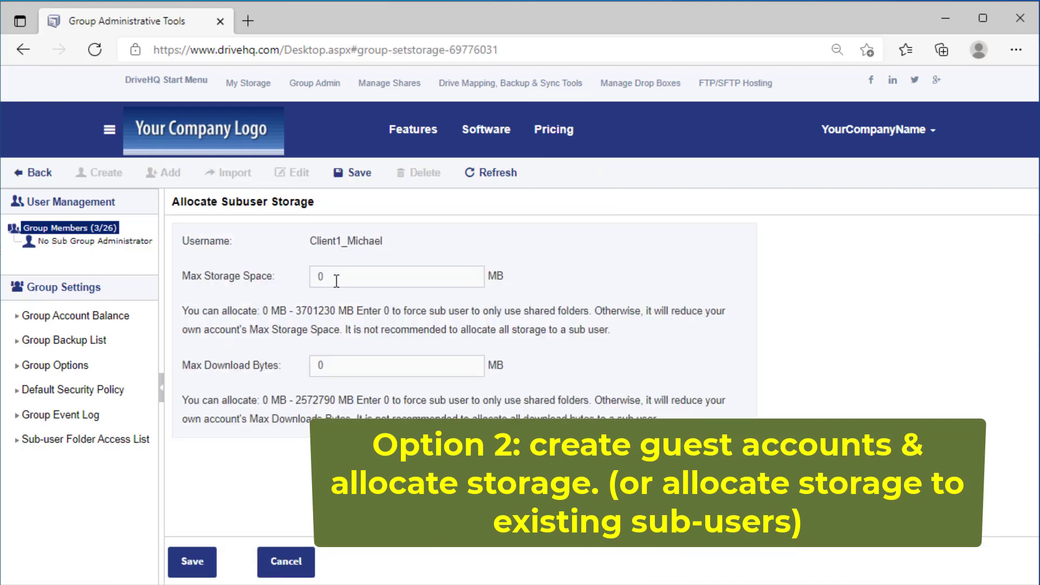
pyautogui.moveTo(336, 281); pyautogui.dragTo(299, 274)
pyautogui.write('3000')
pyautogui.press('Tab')
pyautogui.write('3000')
pyautogui.moveTo(341, 366); pyautogui.dragTo(291, 365)
pyautogui.write('6000')
pyautogui.click(190, 564)
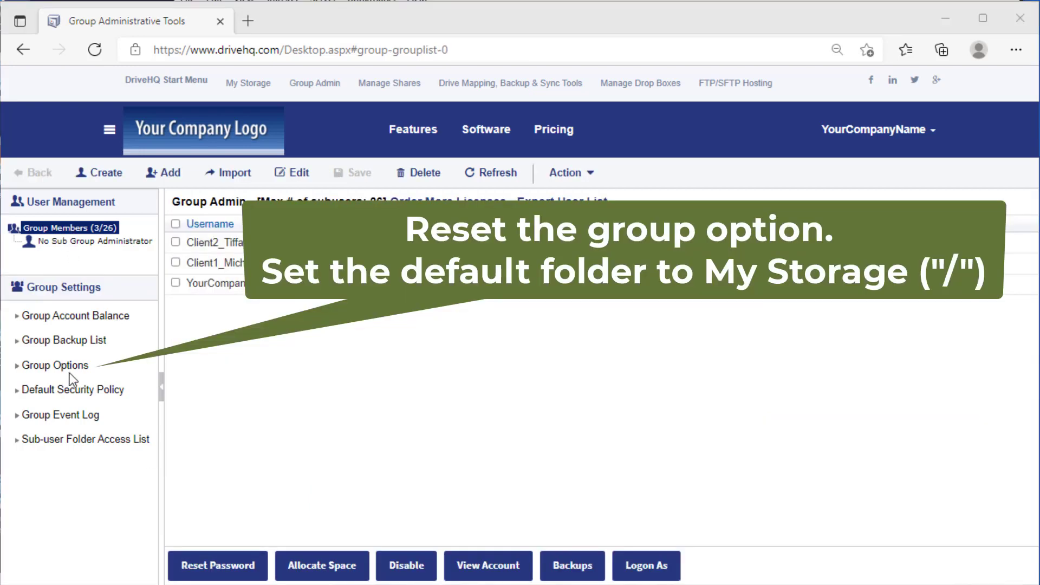
# Set the group members' default logon folder to My Storage and save the group options.
pyautogui.click(54, 363)
pyautogui.click(512, 413)
pyautogui.click(366, 435)
pyautogui.click(184, 561)
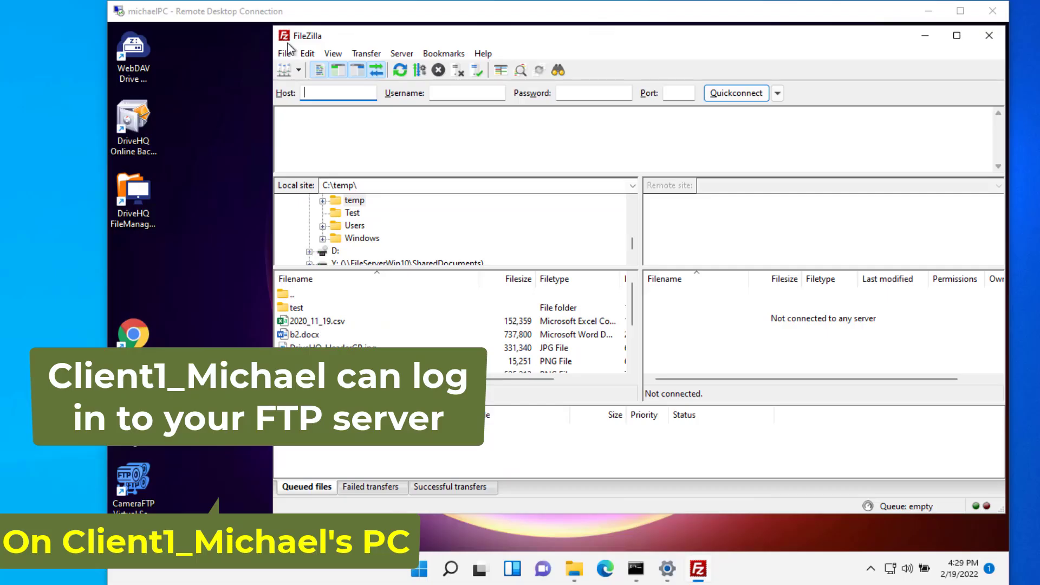
# Connect as Client1 and upload the test folder, 2020_11_19.csv and b2.docx to the remote root.
pyautogui.click(285, 54)
pyautogui.click(306, 69)
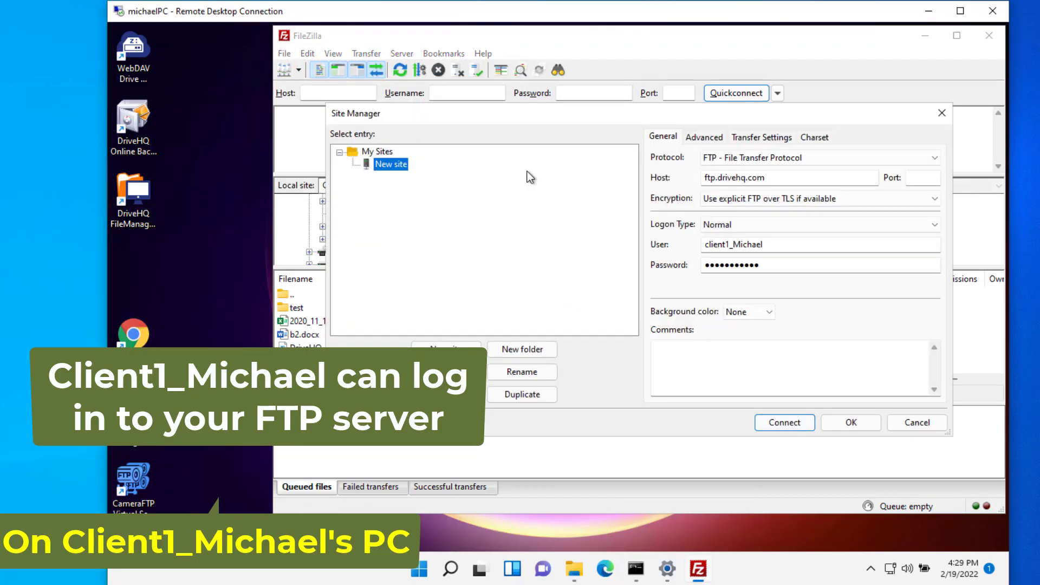
pyautogui.click(784, 423)
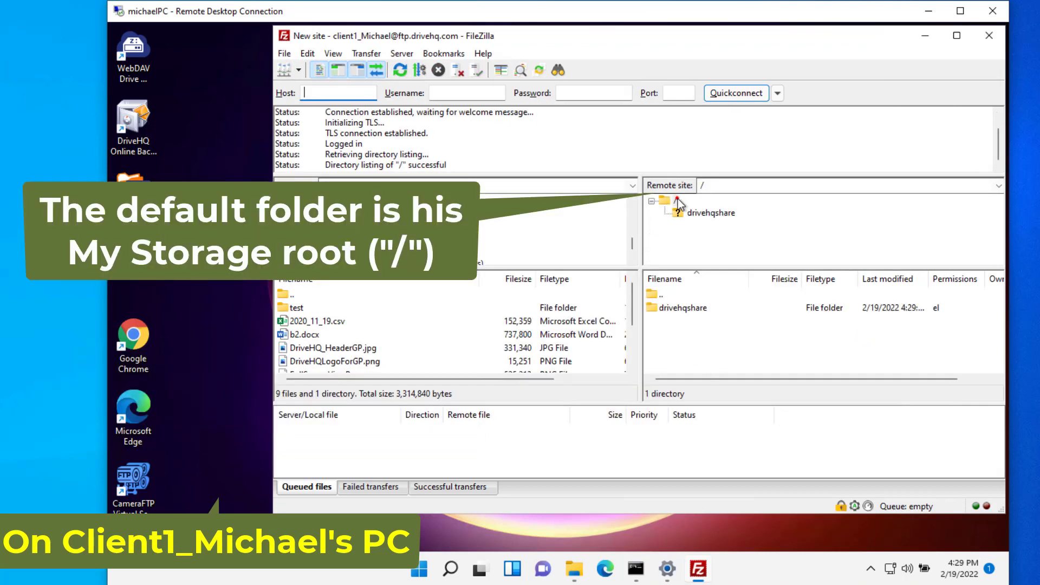
pyautogui.click(671, 202)
pyautogui.click(297, 307)
pyautogui.keyDown('ctrl'); pyautogui.click(316, 321); pyautogui.keyUp('ctrl')
pyautogui.keyDown('ctrl'); pyautogui.click(304, 334); pyautogui.keyUp('ctrl')
pyautogui.moveTo(304, 334); pyautogui.dragTo(695, 343)
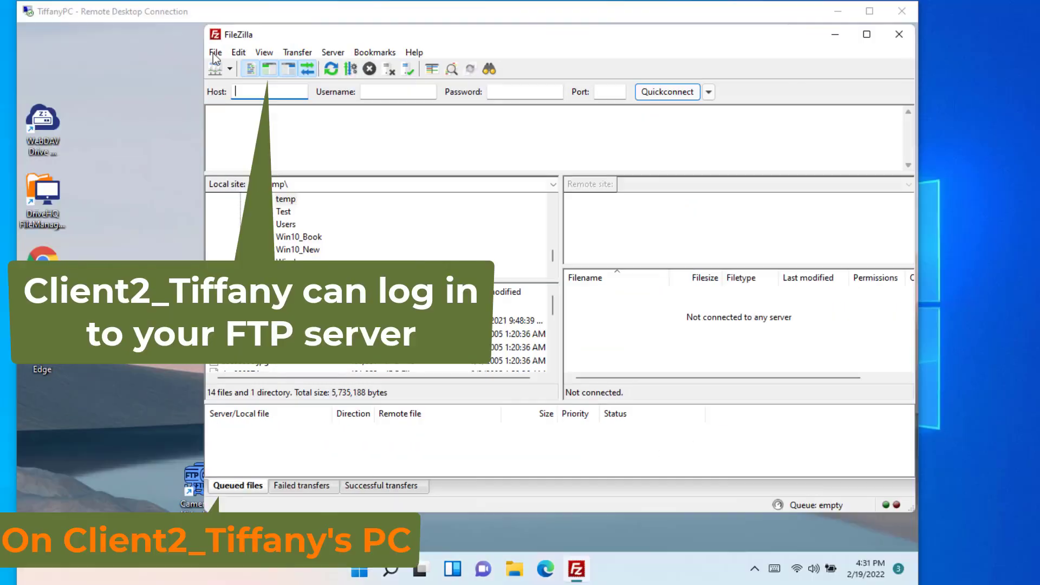
# Connect as Client2 and upload the TestCode folder and the dsc photos to the remote root.
pyautogui.click(215, 53)
pyautogui.click(241, 68)
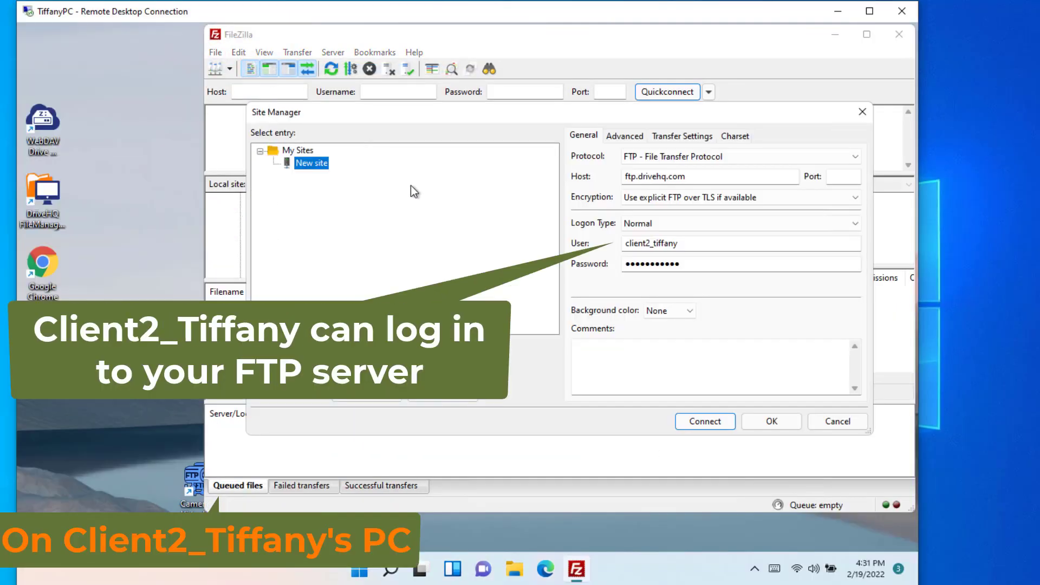
pyautogui.click(701, 417)
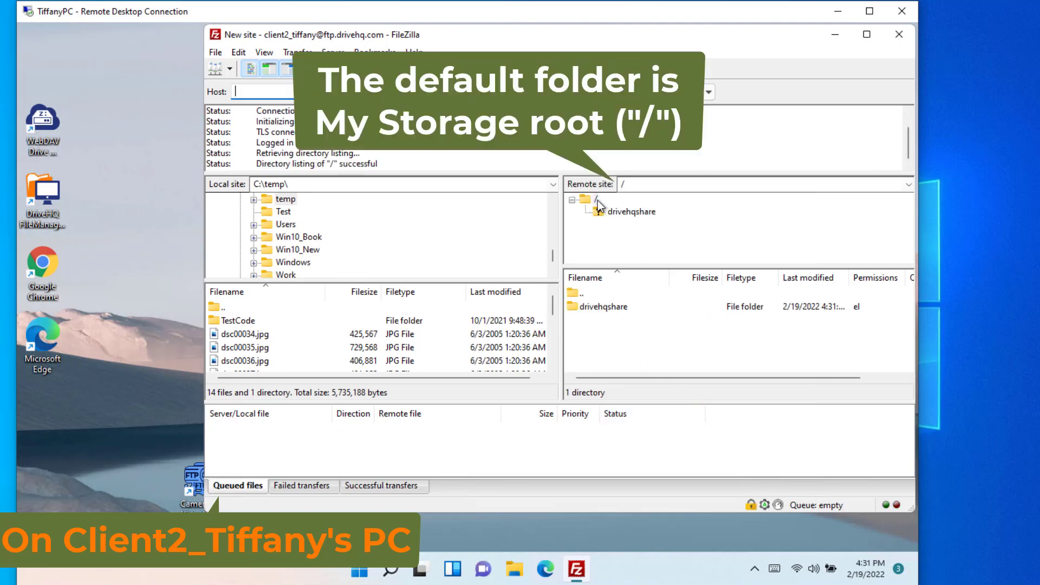
pyautogui.click(238, 321)
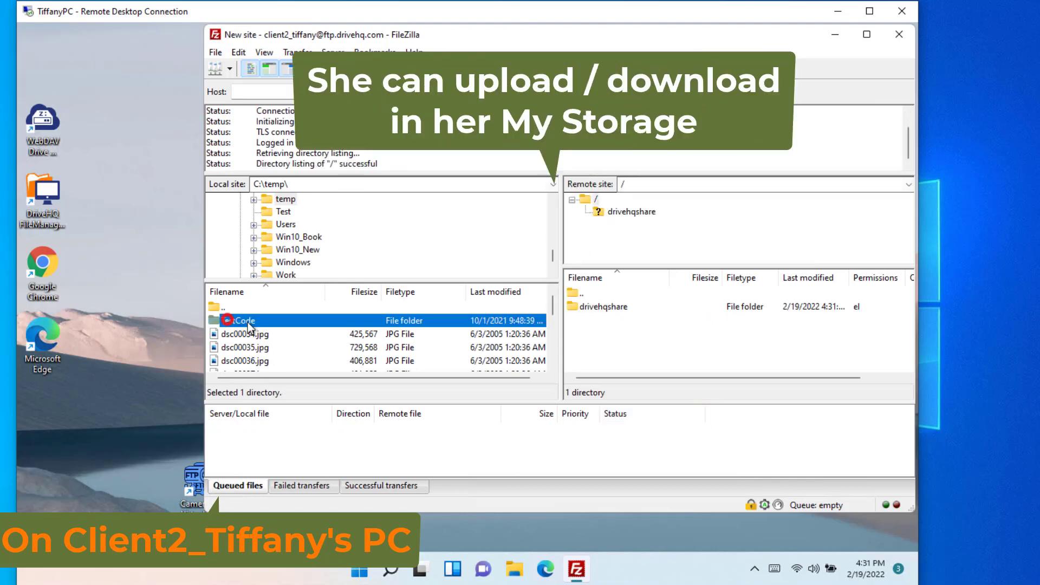
pyautogui.keyDown('shift'); pyautogui.click(250, 360); pyautogui.keyUp('shift')
pyautogui.moveTo(610, 352); pyautogui.dragTo(611, 353)
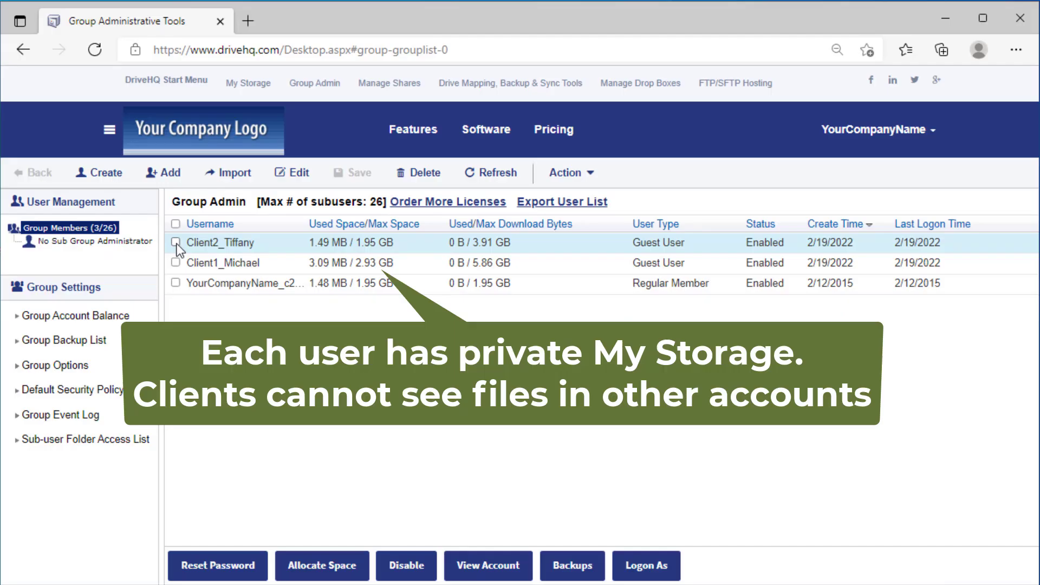
# Log on as Client2 to view its cloud storage, then return to the group admin account.
pyautogui.click(177, 244)
pyautogui.click(655, 564)
pyautogui.click(140, 234)
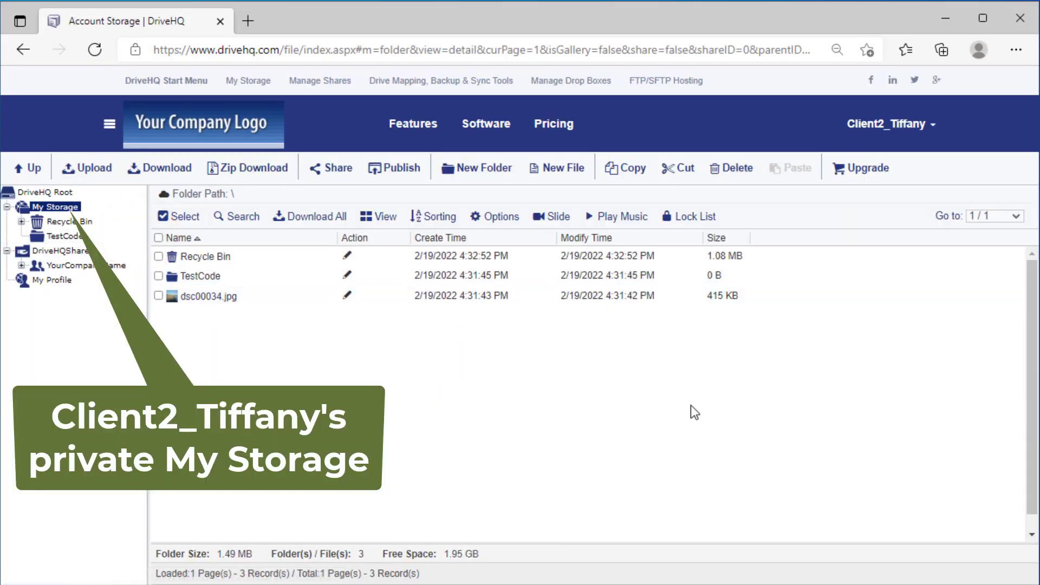
pyautogui.click(907, 128)
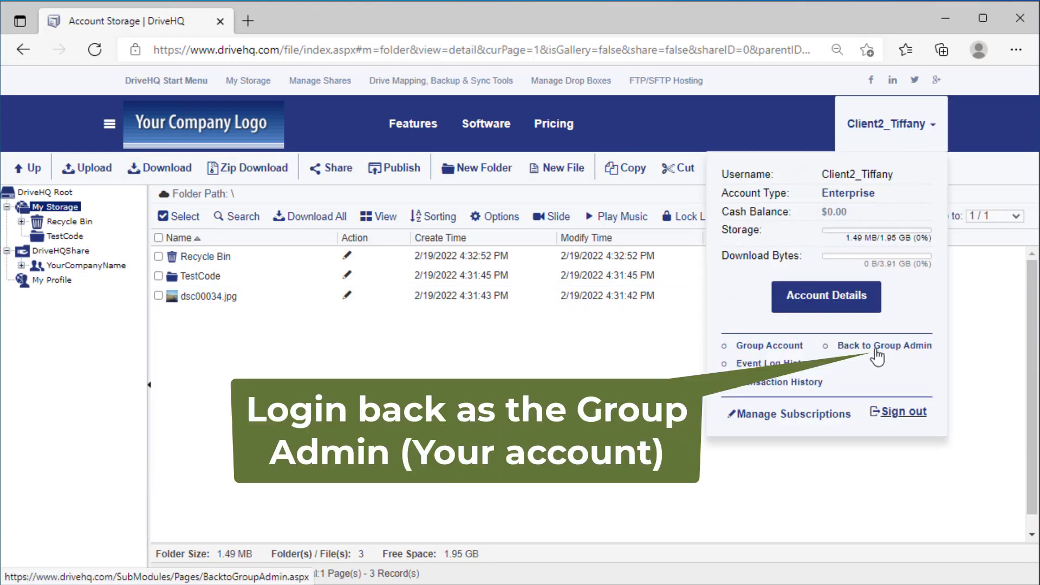
pyautogui.click(878, 347)
# Log on as Client1, open its cloud storage, and expand the test folder.
pyautogui.click(175, 262)
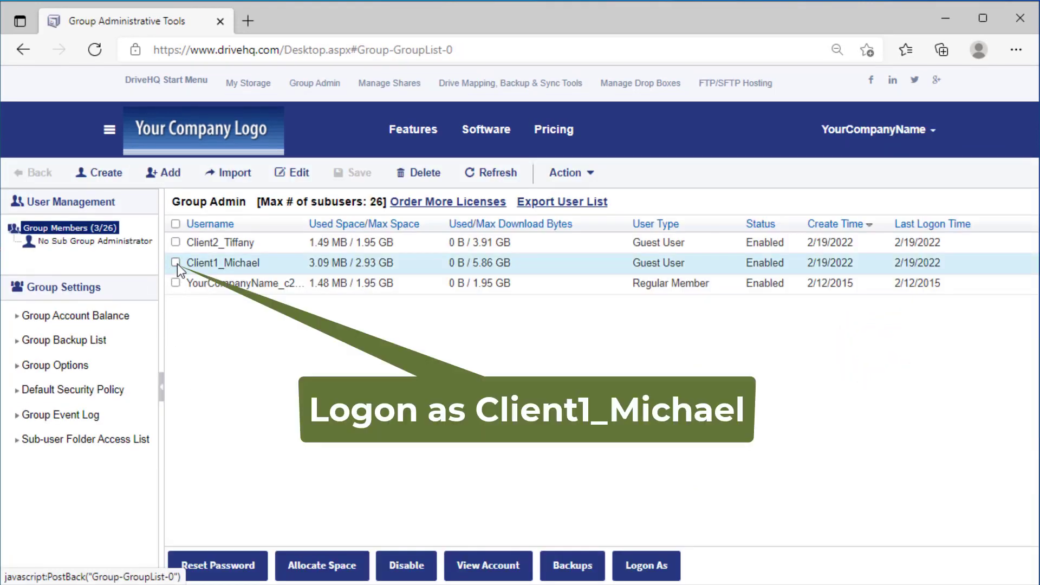
pyautogui.click(646, 565)
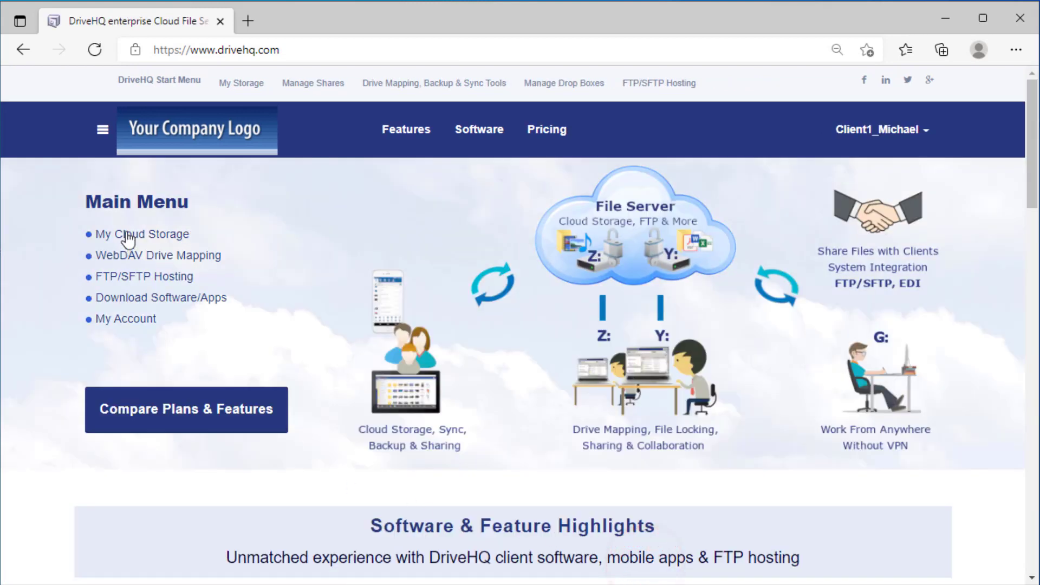
pyautogui.click(128, 236)
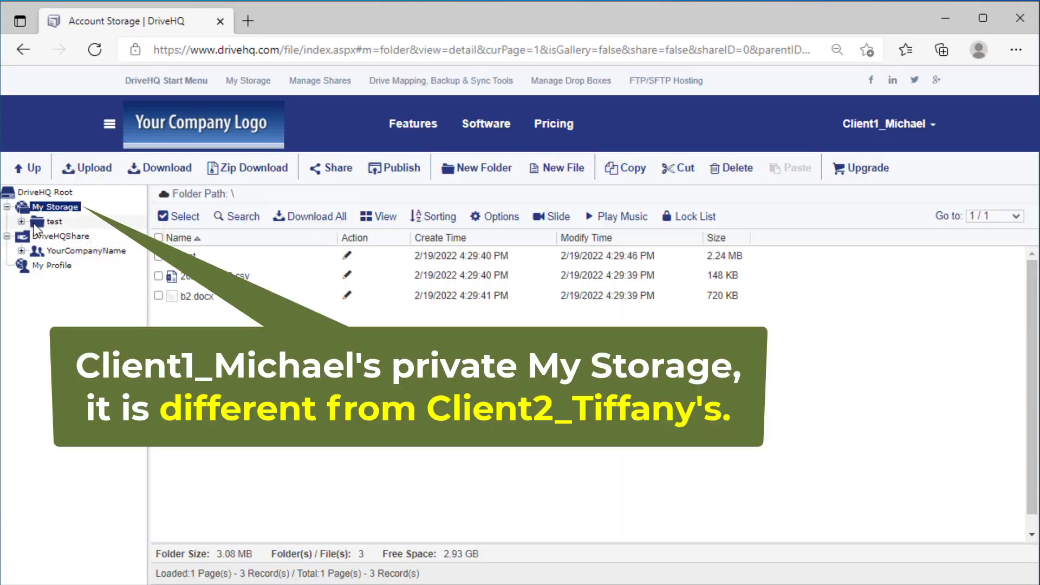
pyautogui.click(20, 222)
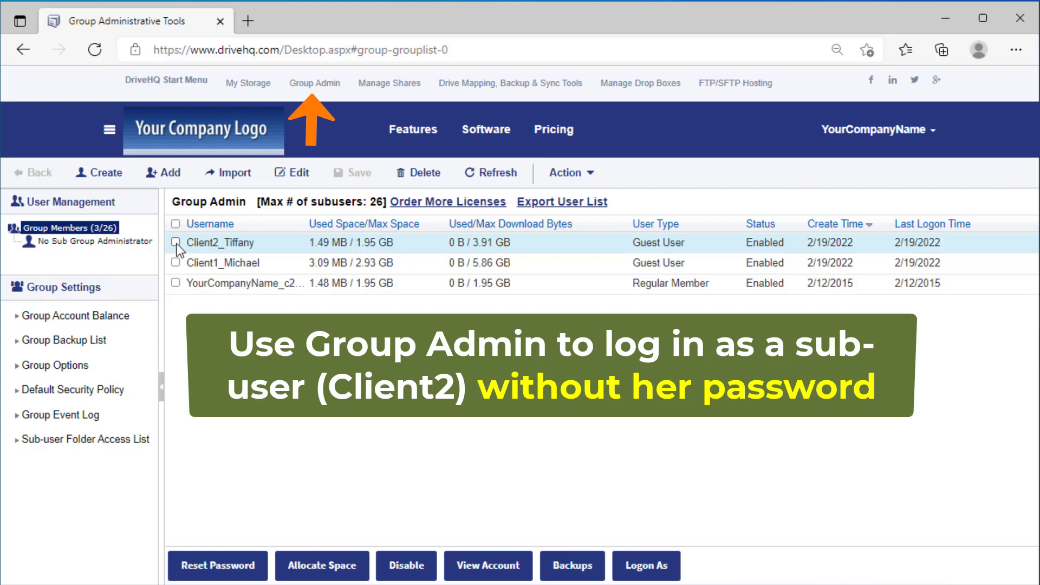
# Log on as the Client1 sub-user without a password and open its My Cloud Storage.
pyautogui.click(176, 242)
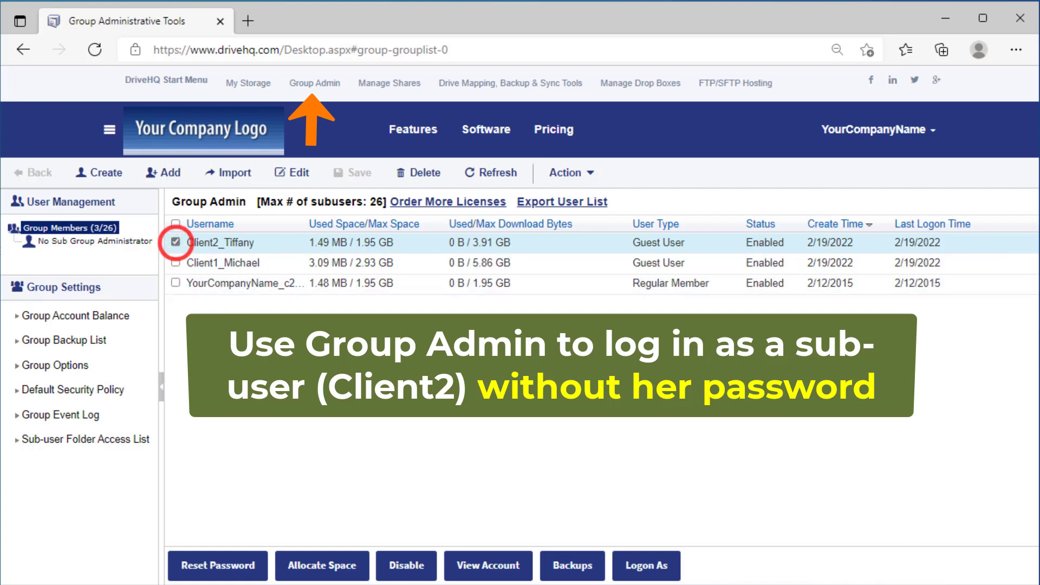
pyautogui.click(655, 569)
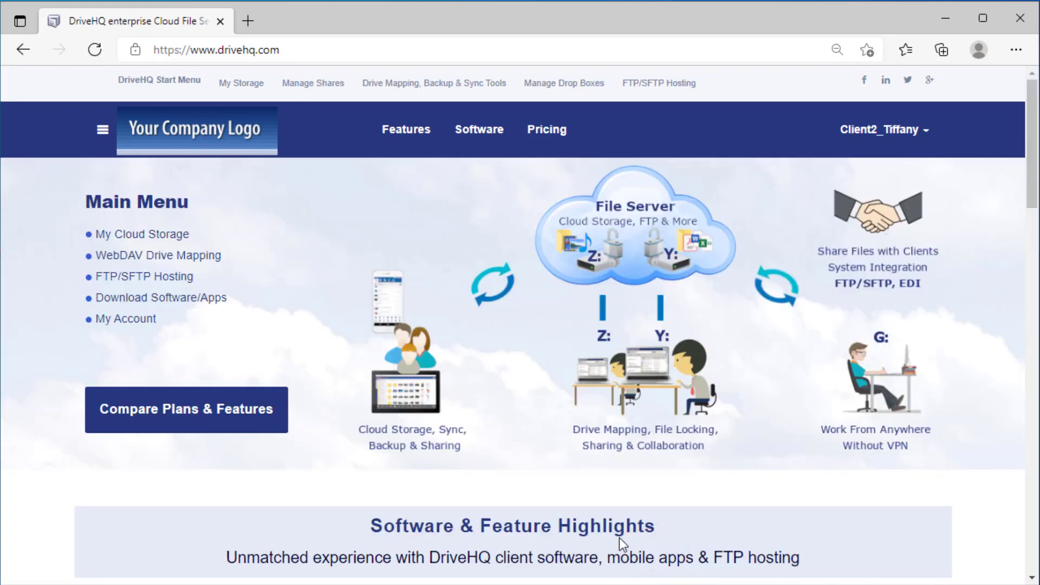
pyautogui.click(139, 234)
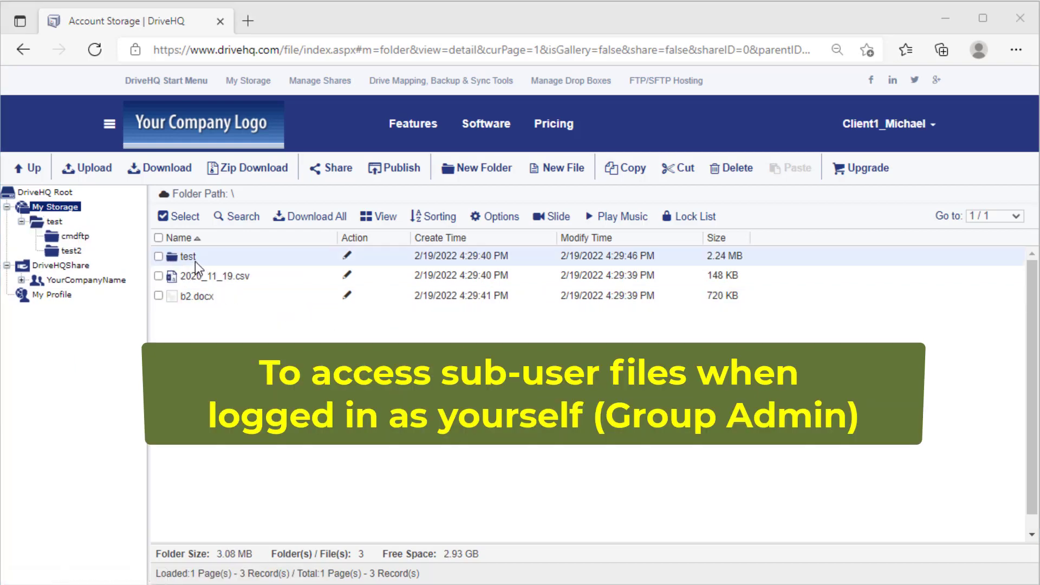
# Share Client1's test folder with the group admin account at Full access, then go back to Group Admin.
pyautogui.rightClick(191, 259)
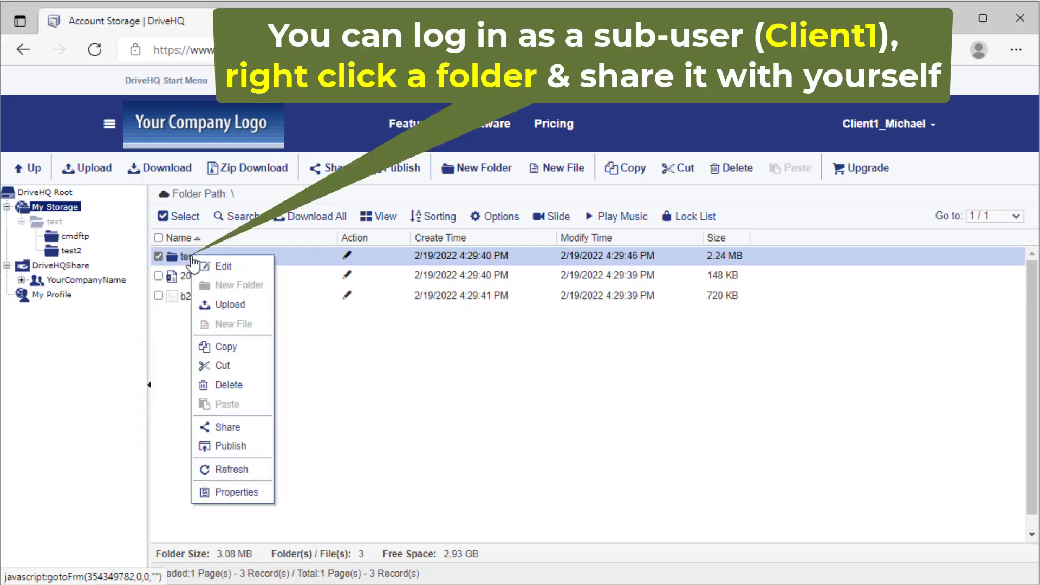
pyautogui.click(229, 427)
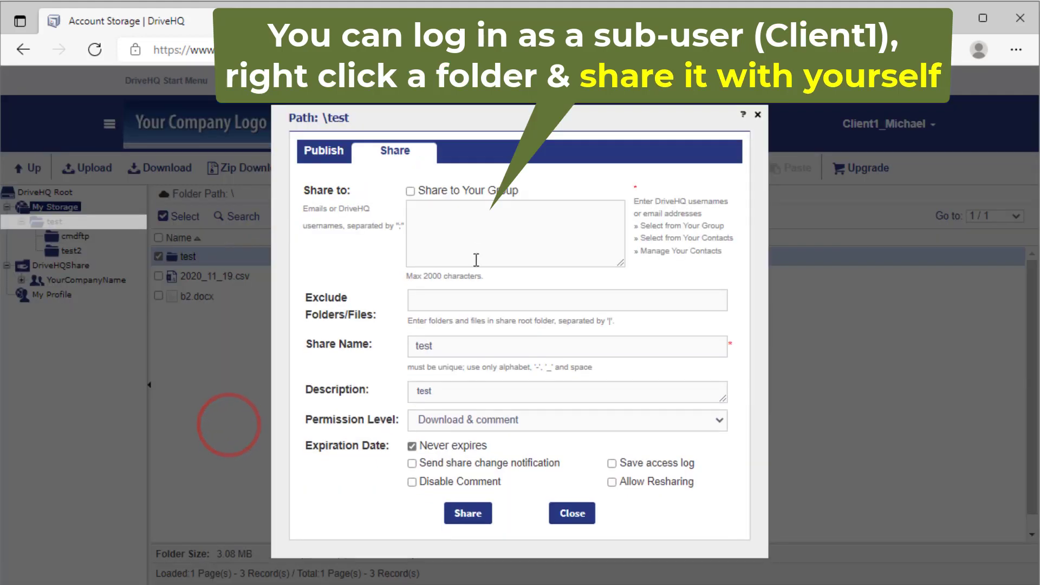
pyautogui.write('YourCompanyN')
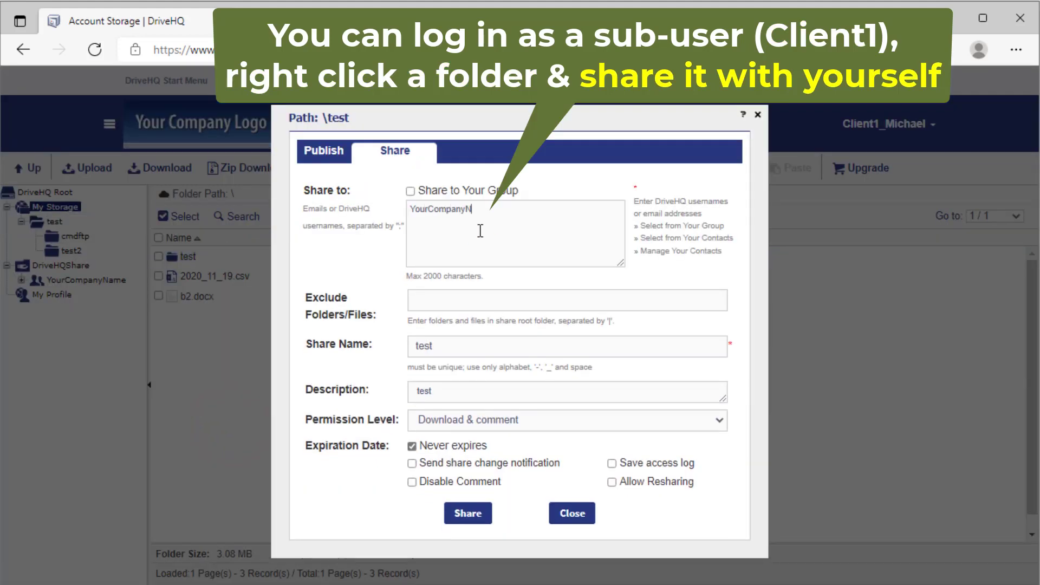
pyautogui.write('ame')
pyautogui.click(541, 421)
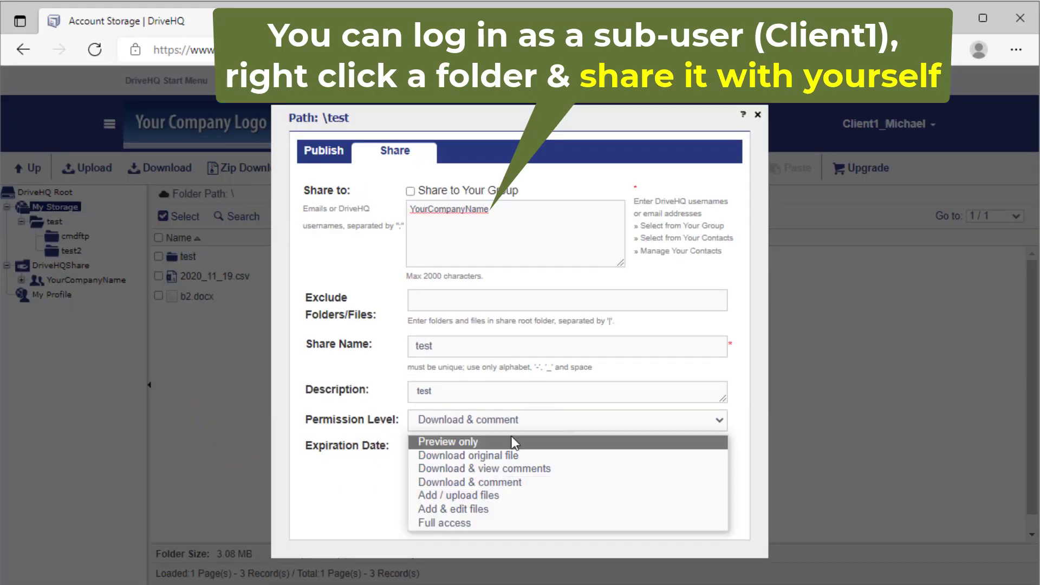
pyautogui.click(465, 522)
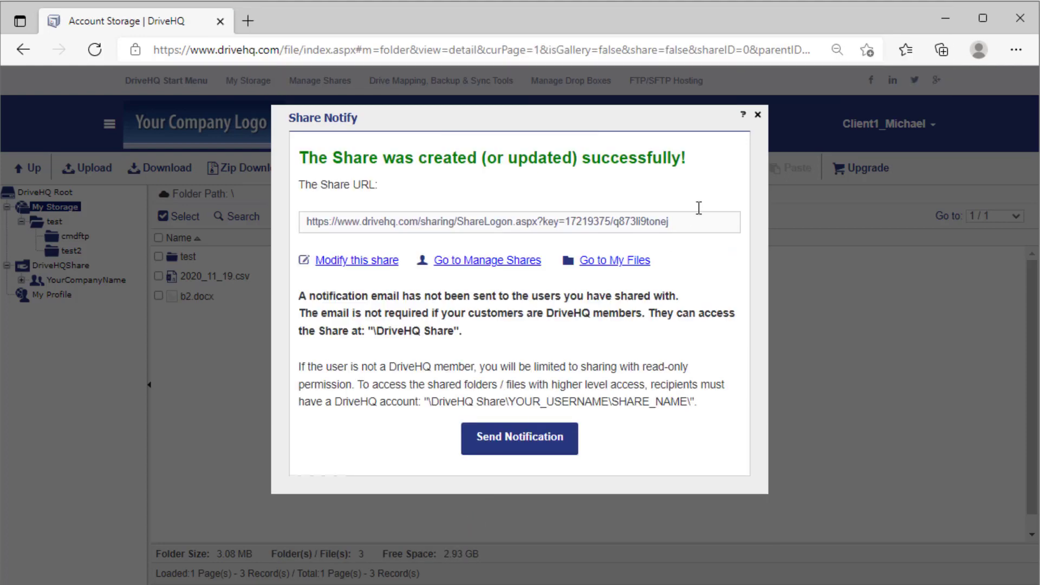
pyautogui.click(758, 113)
pyautogui.click(928, 125)
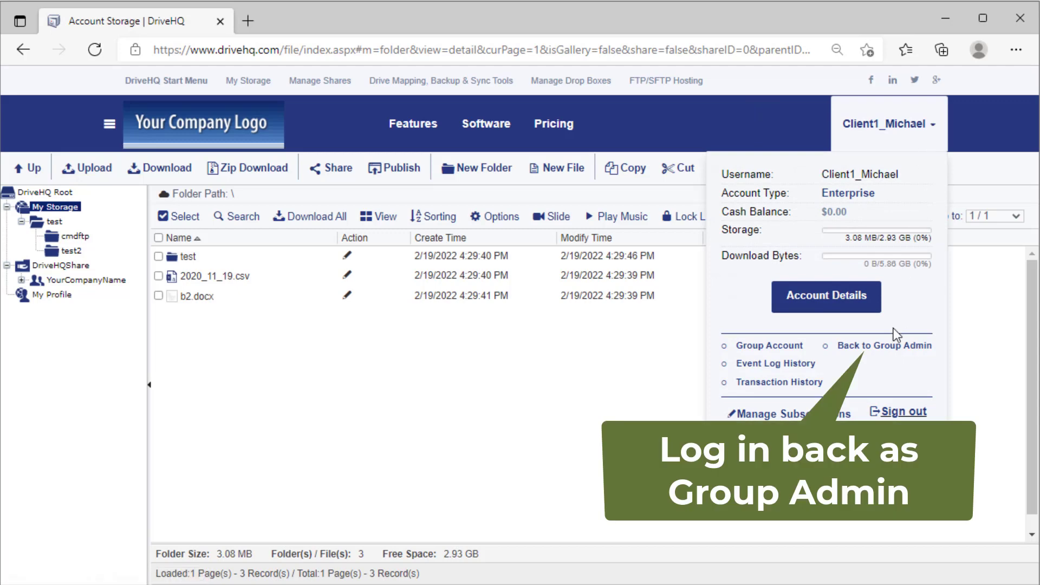
pyautogui.click(890, 346)
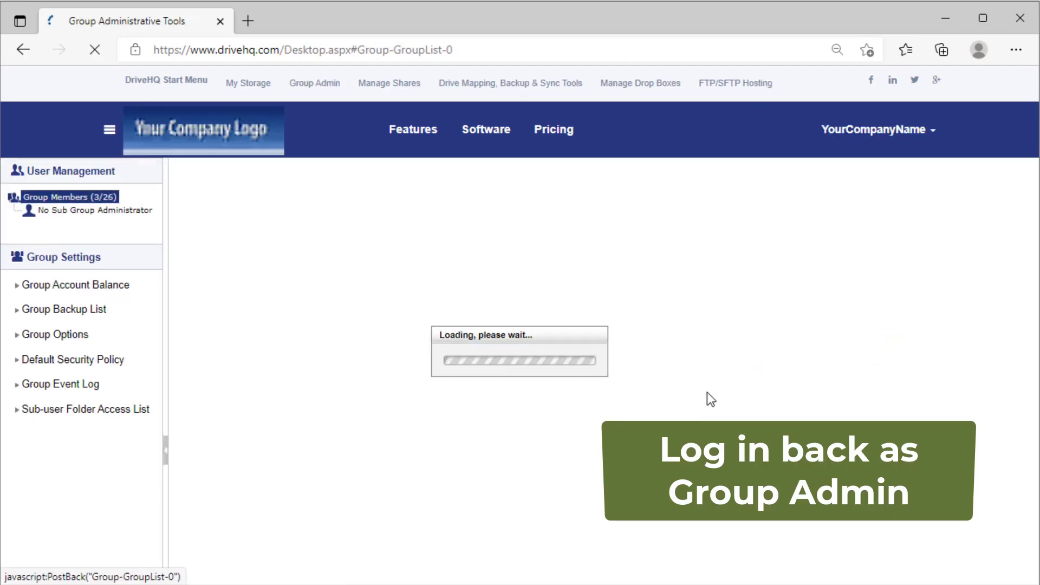
# Log on as the Client2 sub-user and open its My Cloud Storage.
pyautogui.click(175, 242)
pyautogui.click(646, 565)
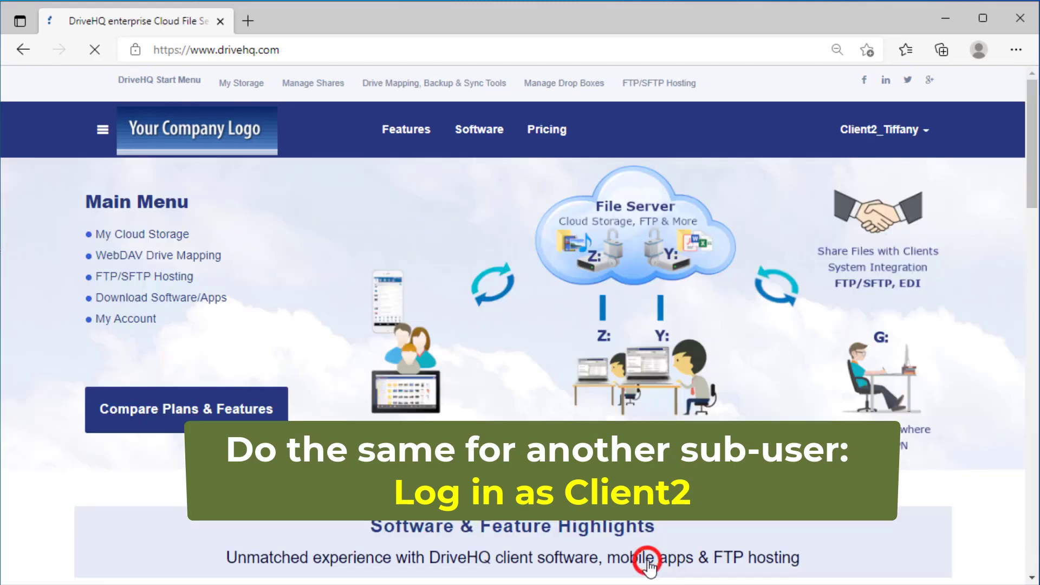
pyautogui.click(160, 234)
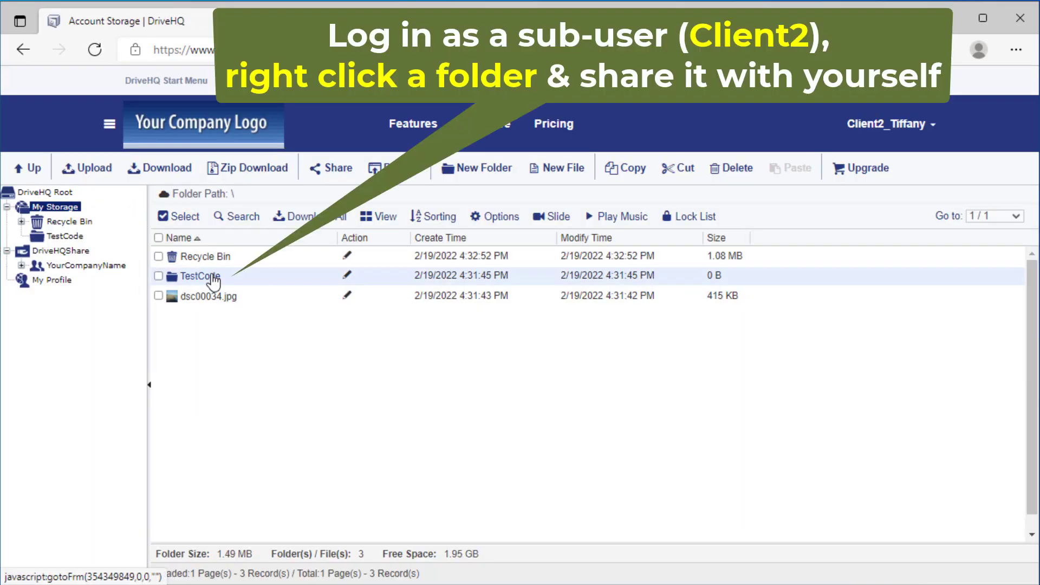
# Share the TestCode folder with the group admin account at Full access, then return to Group Admin.
pyautogui.rightClick(210, 276)
pyautogui.click(248, 443)
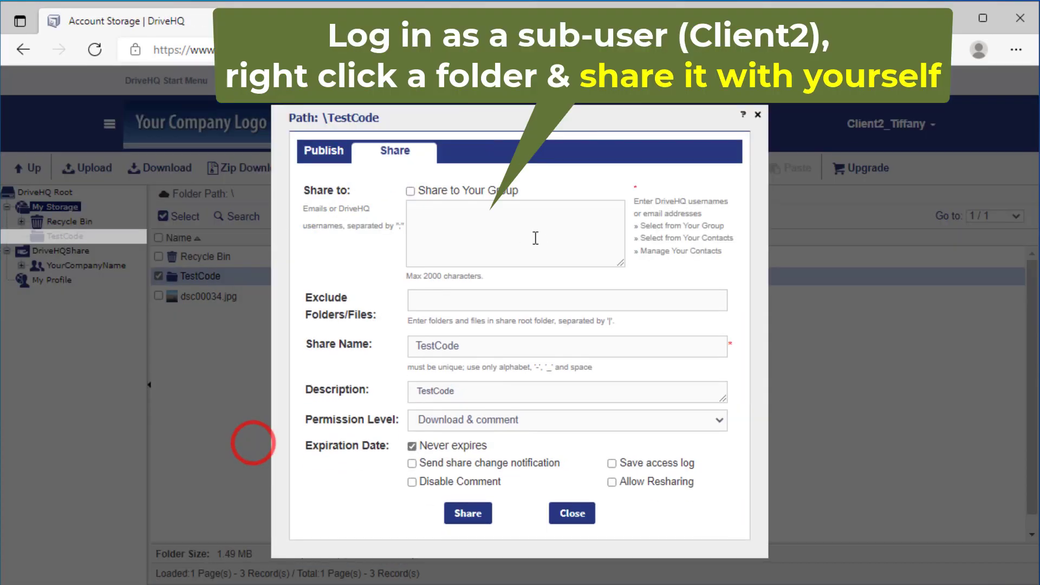
pyautogui.click(506, 221)
pyautogui.write('YourCompanyName')
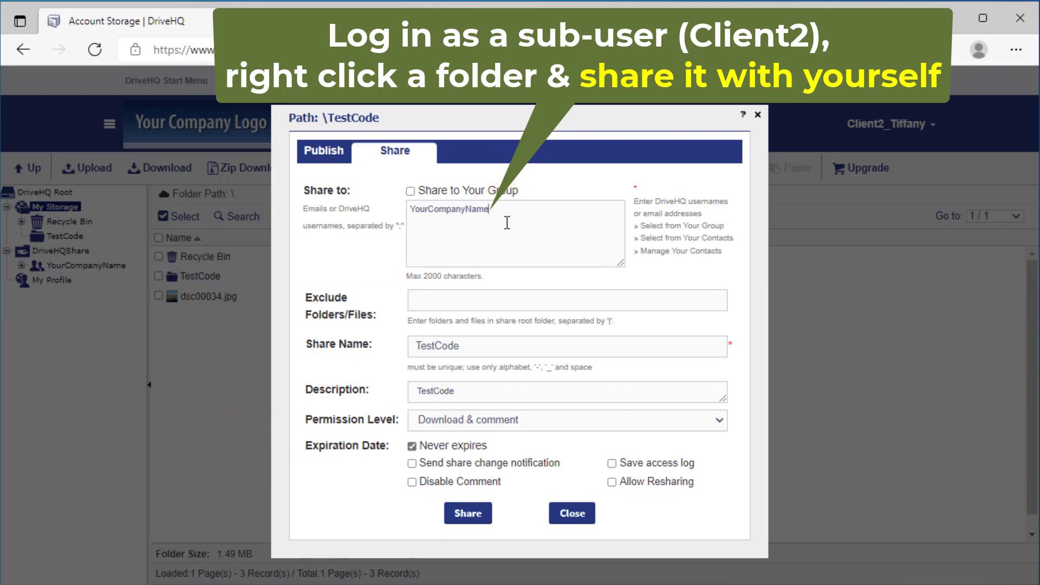
pyautogui.click(523, 420)
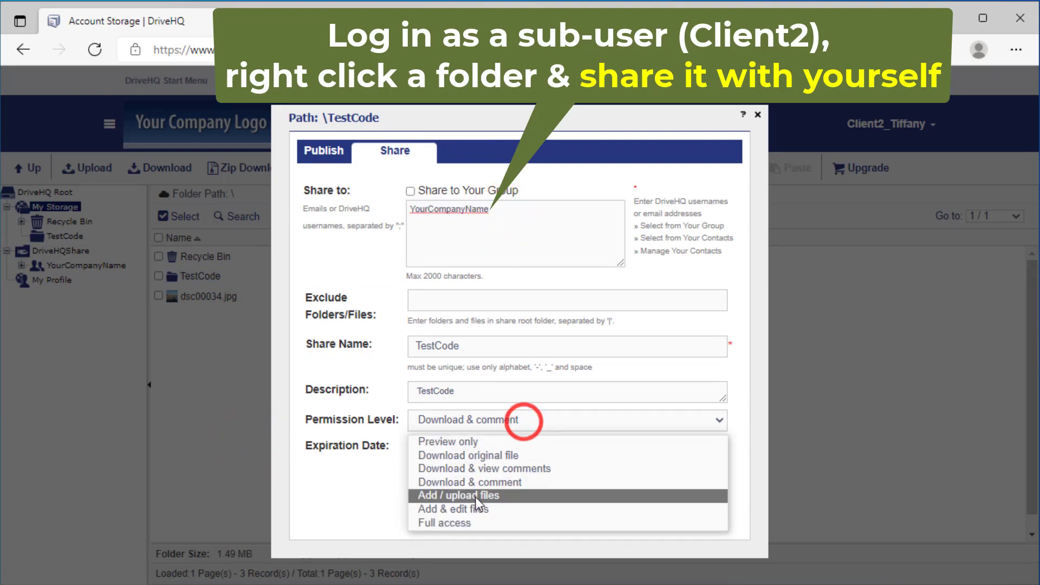
pyautogui.click(476, 522)
pyautogui.click(467, 513)
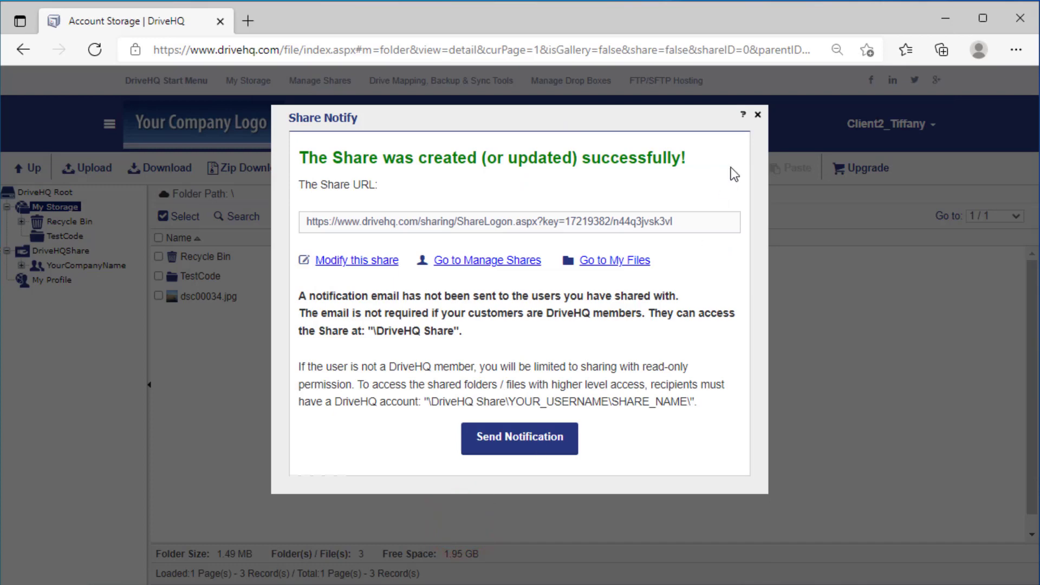
pyautogui.click(757, 113)
pyautogui.moveTo(886, 123)
pyautogui.click(900, 345)
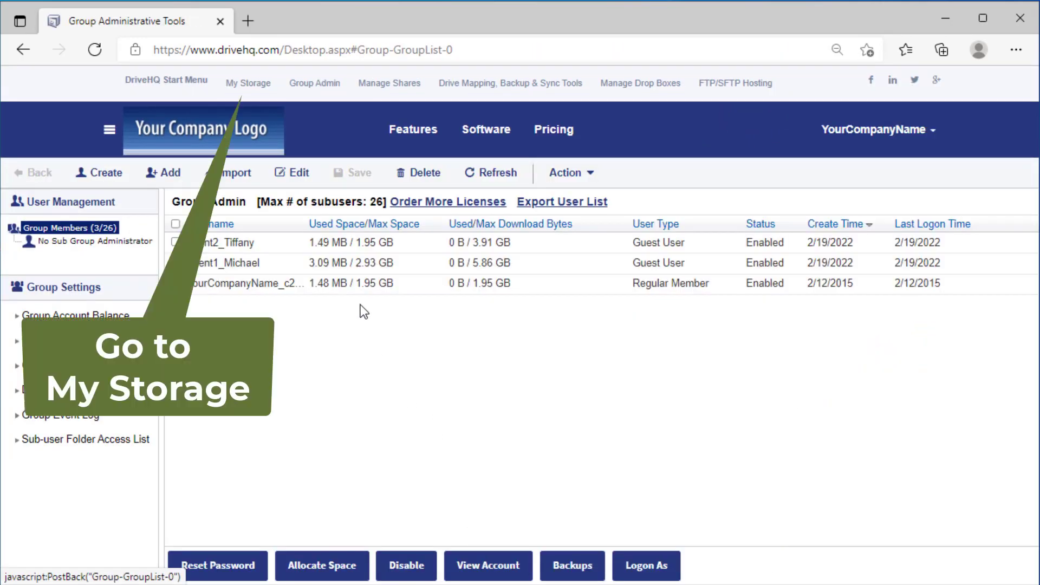
# In the admin's My Storage, expand both sub-users' shared folders and view the shared test folder.
pyautogui.click(247, 82)
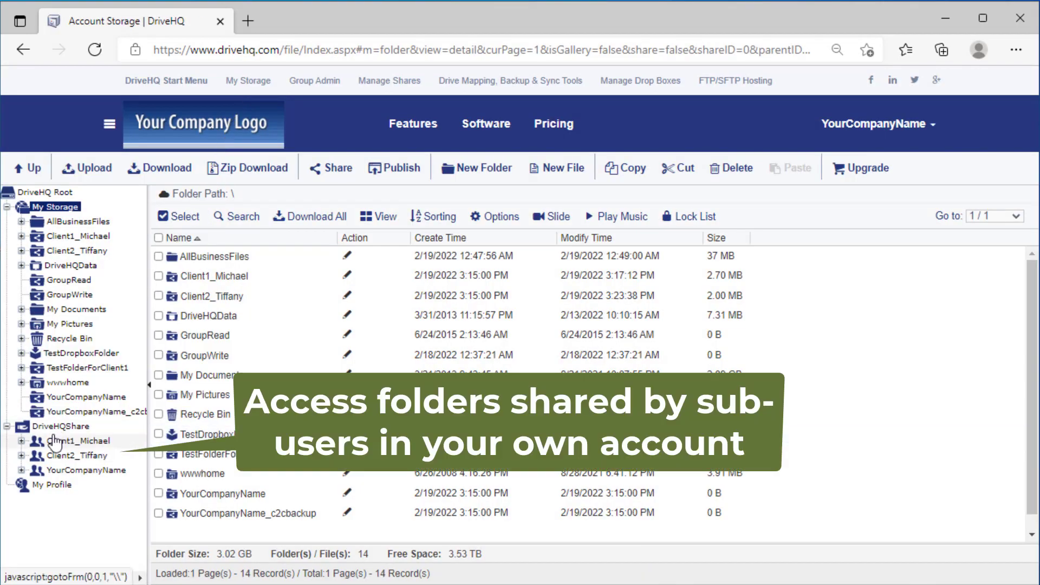
pyautogui.click(21, 440)
pyautogui.click(21, 469)
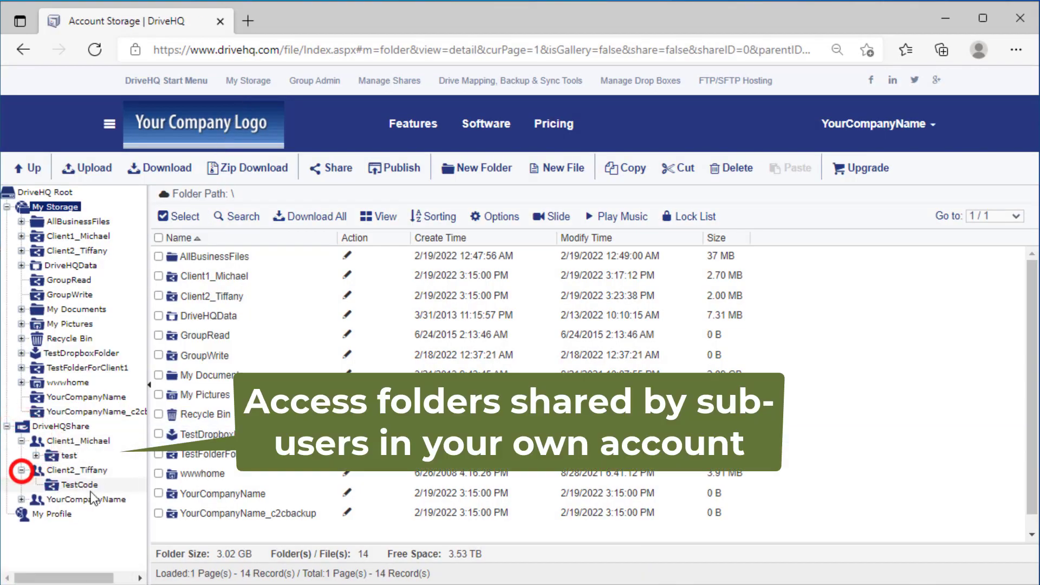
pyautogui.click(68, 455)
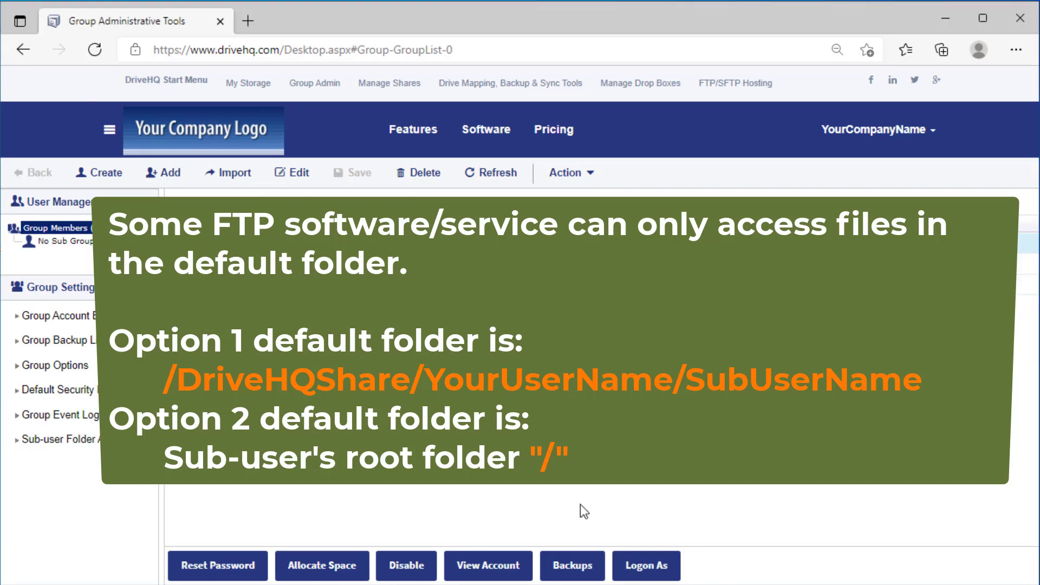
# As Client2, create a new EDI_Default folder in the storage root.
pyautogui.click(647, 564)
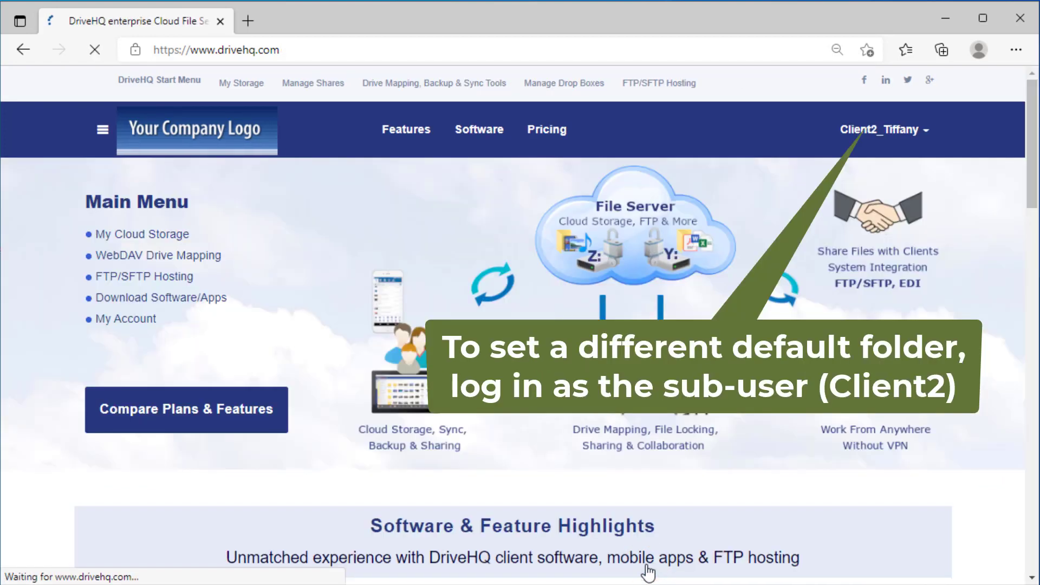
pyautogui.click(162, 237)
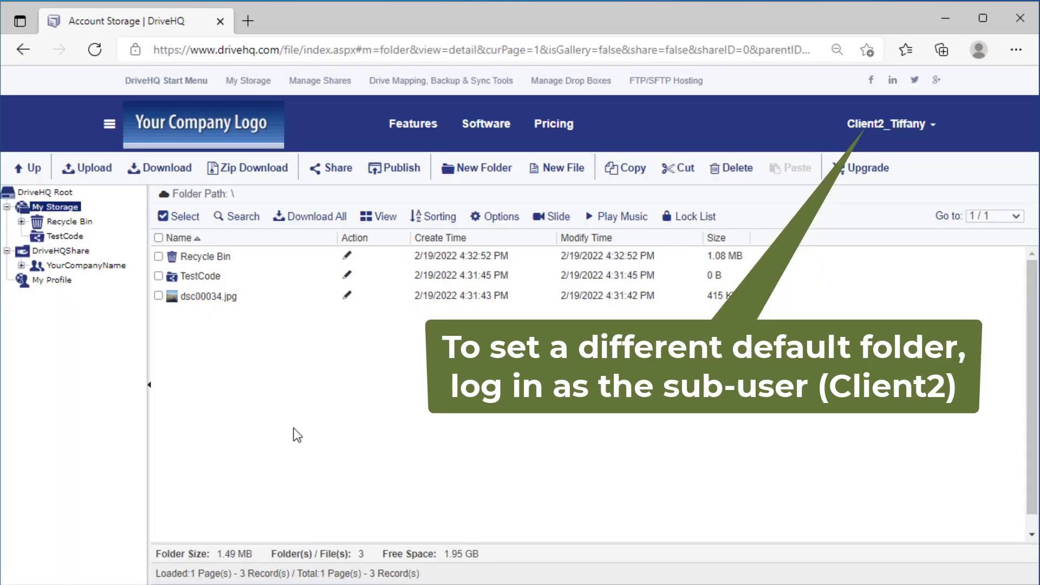
pyautogui.click(483, 167)
pyautogui.click(452, 186)
pyautogui.write('EDI_Default')
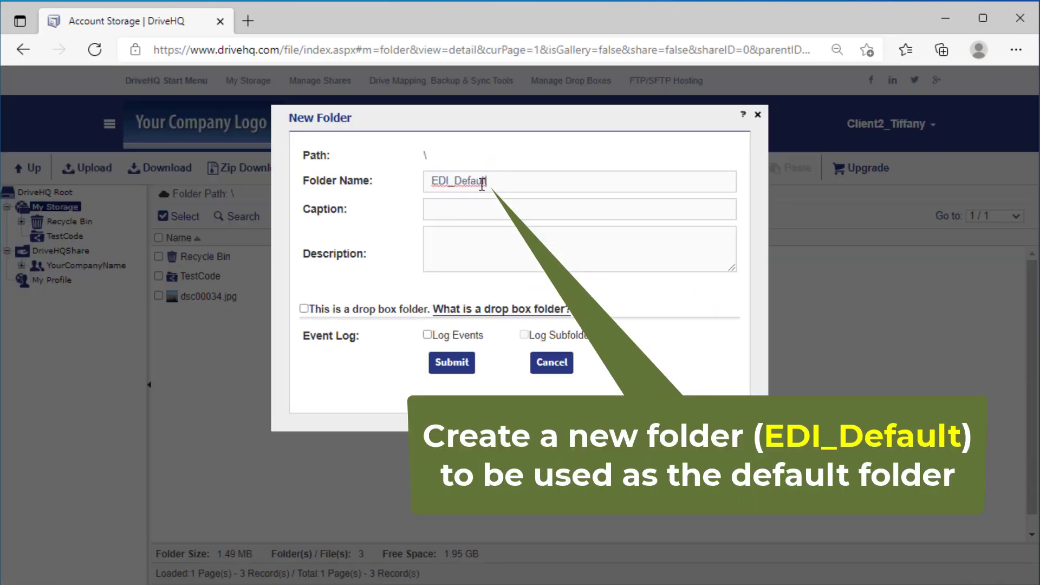
pyautogui.click(451, 363)
# Set the account's default folder path to \EDI_Default in Account Options and update.
pyautogui.click(885, 123)
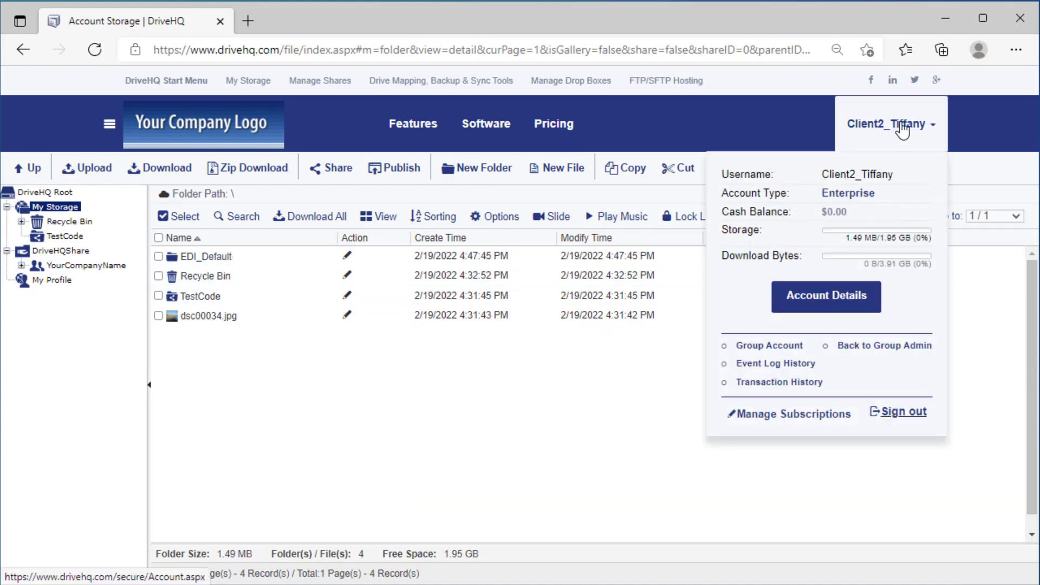
pyautogui.click(820, 295)
pyautogui.click(153, 248)
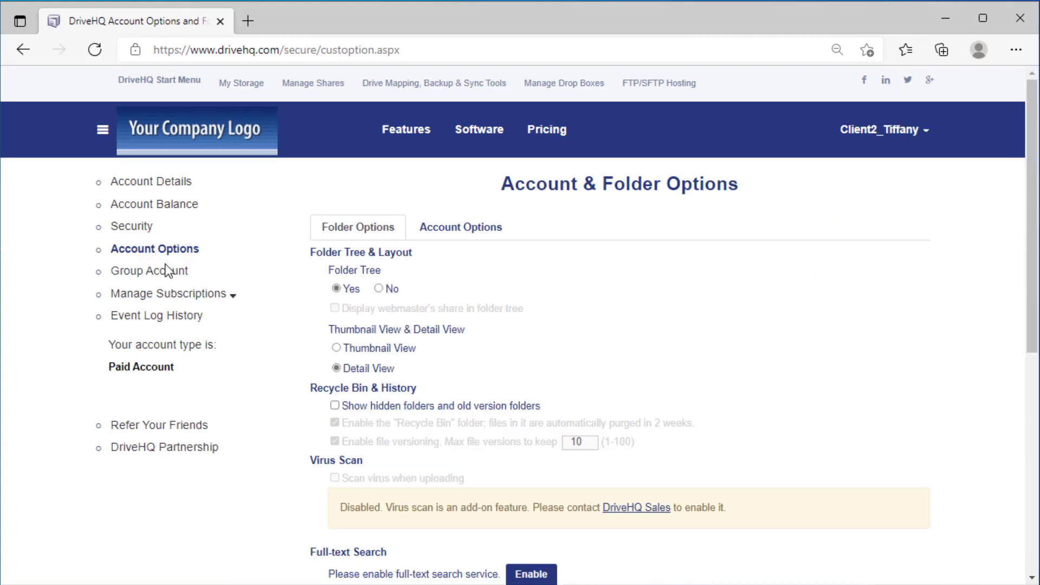
pyautogui.click(458, 232)
pyautogui.click(419, 277)
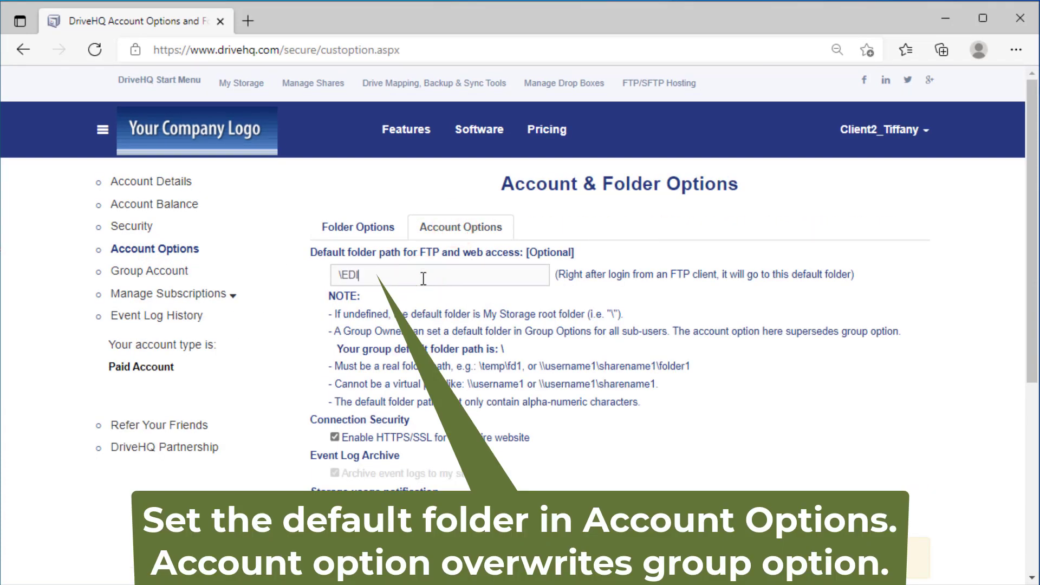
pyautogui.scroll(-3, 1029, 293)
pyautogui.click(561, 458)
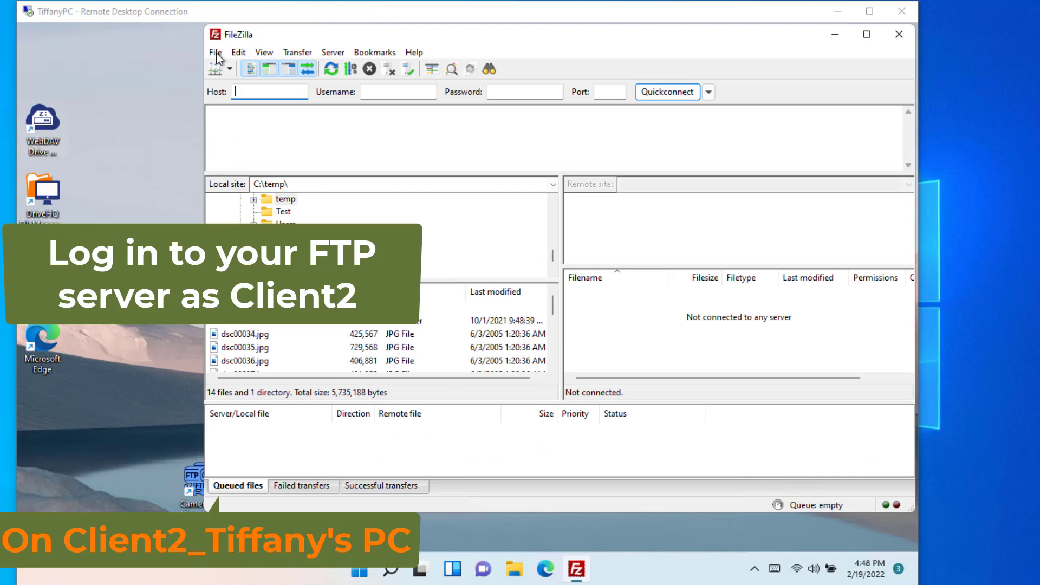
# Connect to ftp.drivehq.com using the saved New site entry in Site Manager.
pyautogui.click(216, 52)
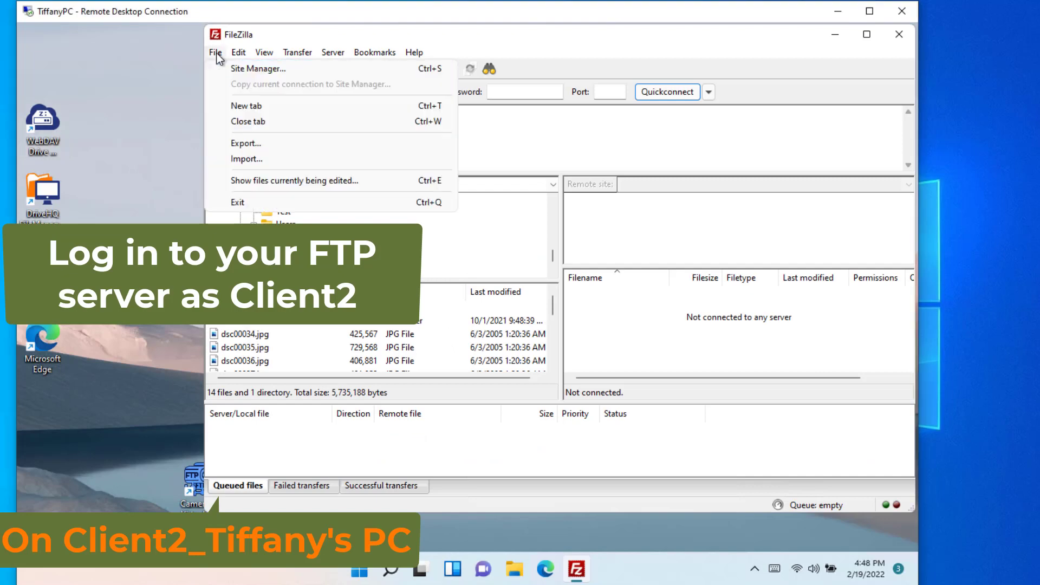
pyautogui.click(243, 71)
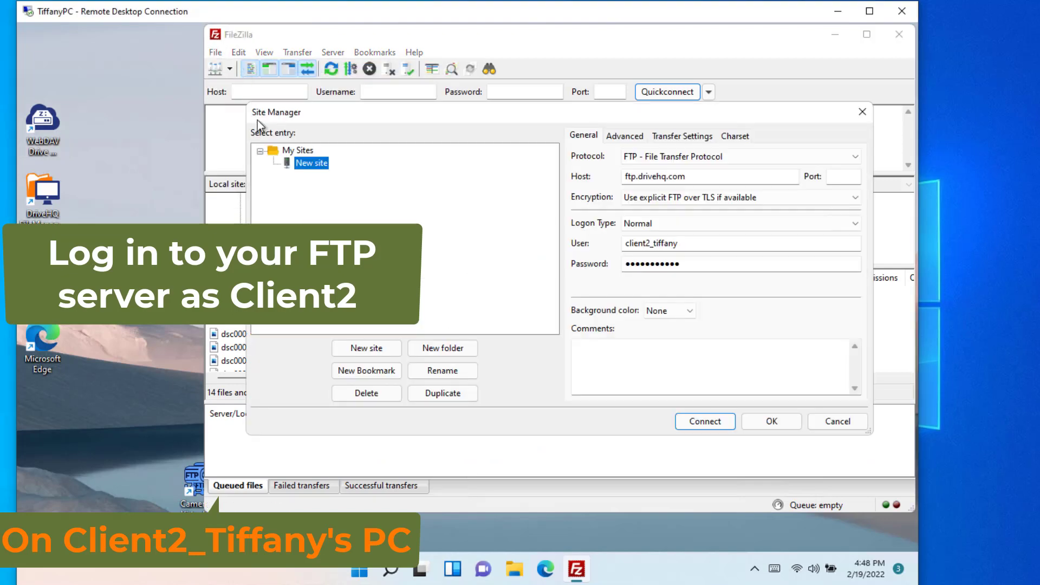
pyautogui.click(707, 421)
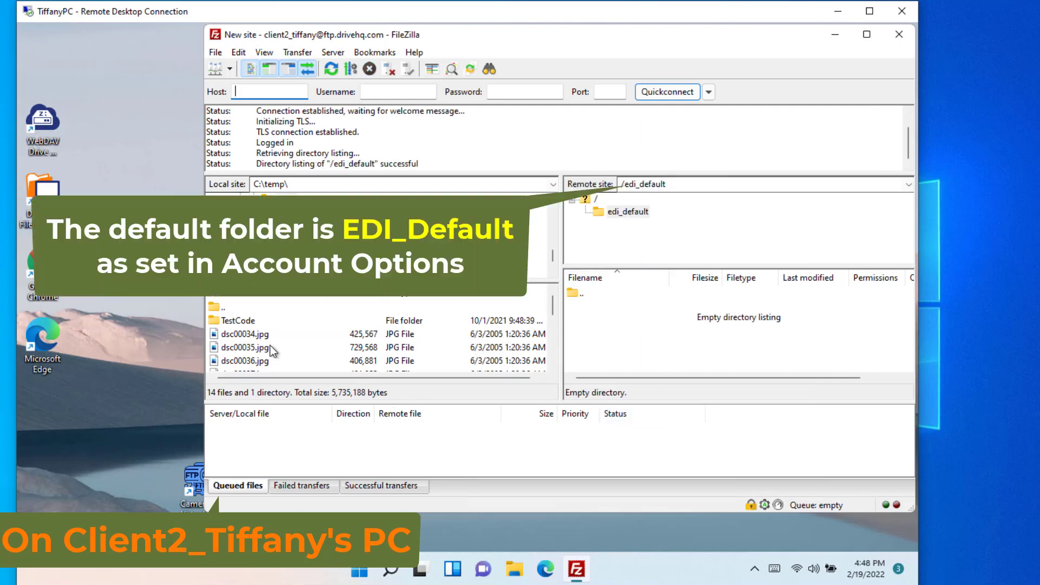
# Upload the local image dsc00044.jpg into the remote /edi_default folder.
pyautogui.scroll(-2, 254, 346)
pyautogui.click(254, 361)
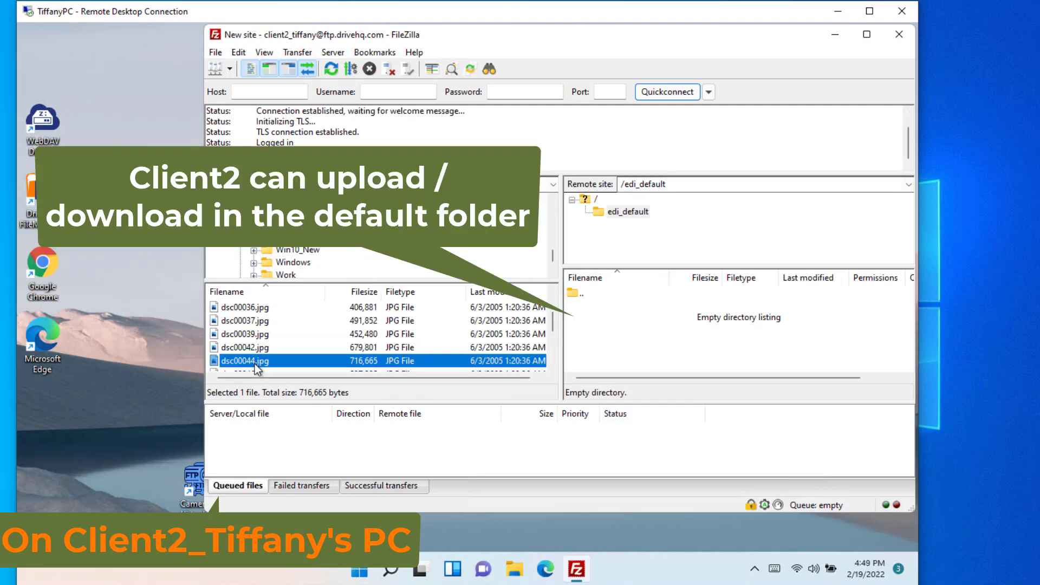
pyautogui.moveTo(299, 361); pyautogui.dragTo(588, 358)
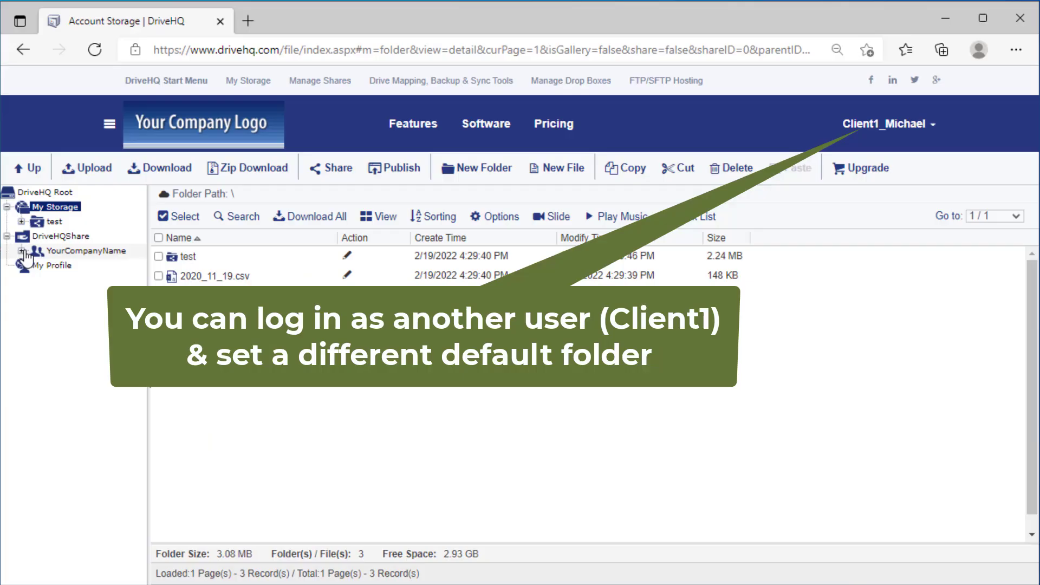
# Save Client1's default FTP folder path as \\yourcompanyname\TestFolderForClient1 in Account Options.
pyautogui.click(22, 251)
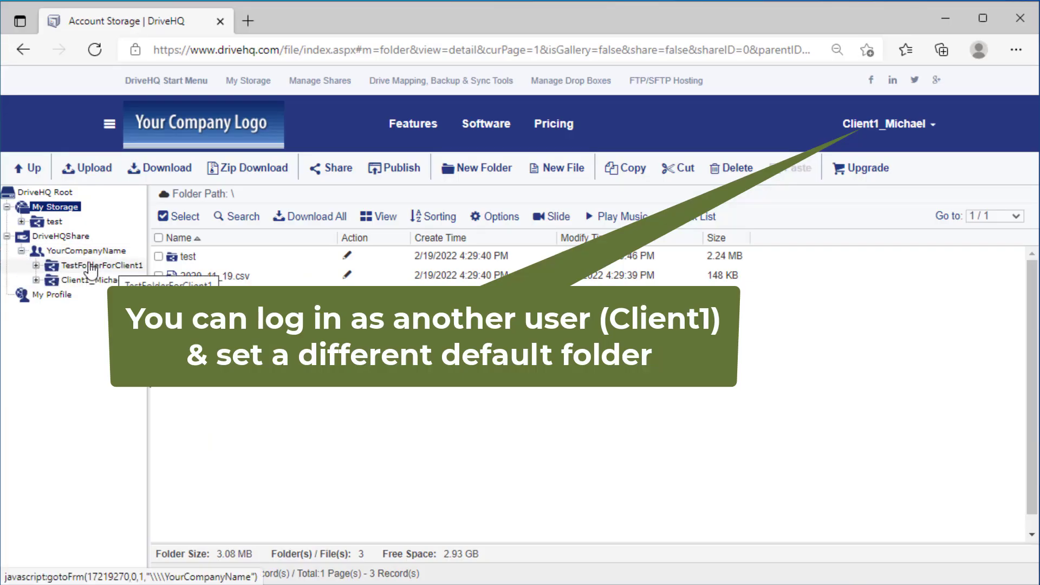
pyautogui.moveTo(917, 138)
pyautogui.click(824, 296)
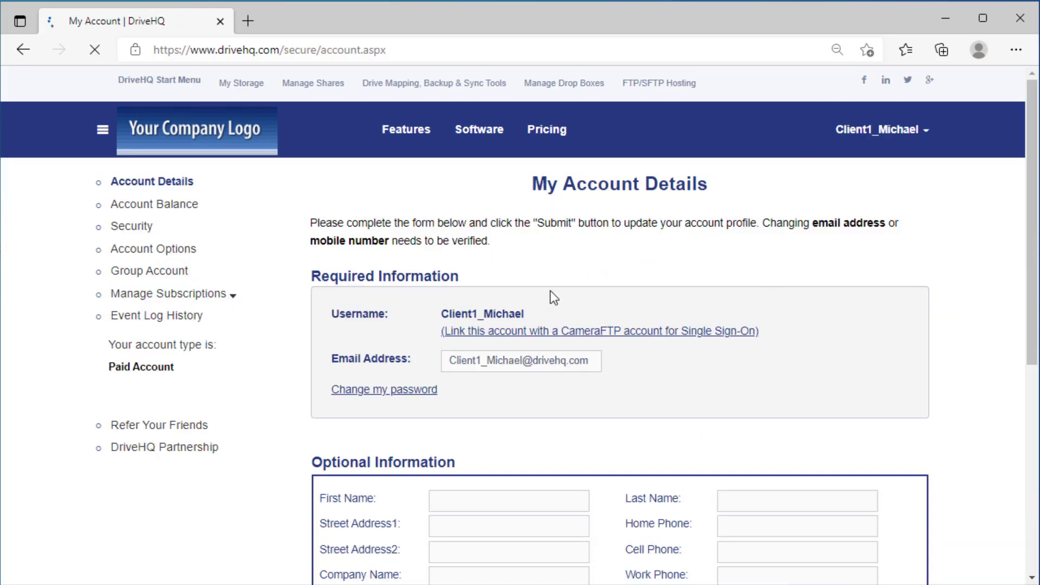
pyautogui.click(162, 250)
pyautogui.click(475, 234)
pyautogui.click(429, 274)
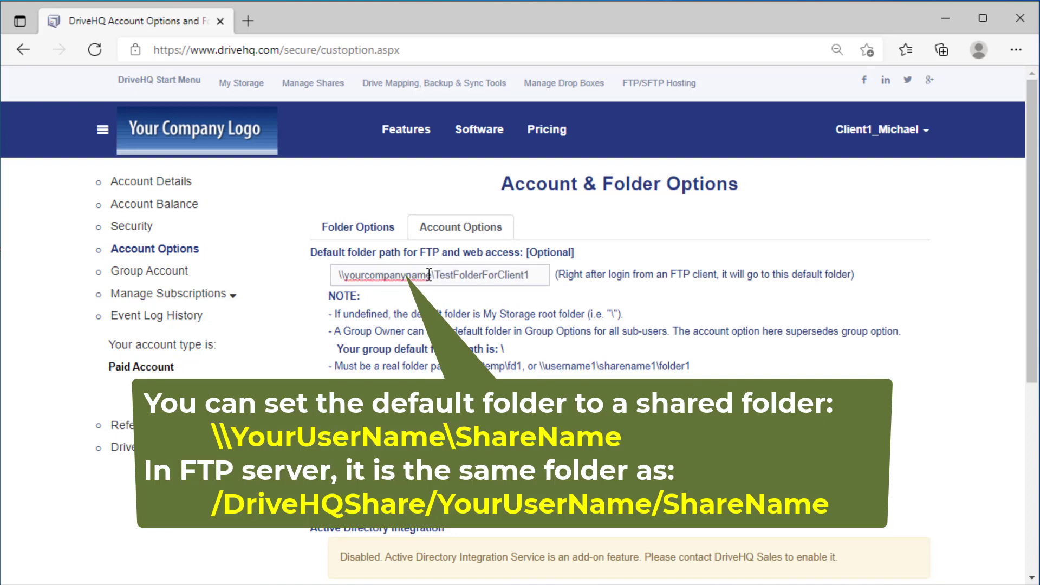
pyautogui.moveTo(1028, 242); pyautogui.dragTo(1028, 316)
pyautogui.click(548, 506)
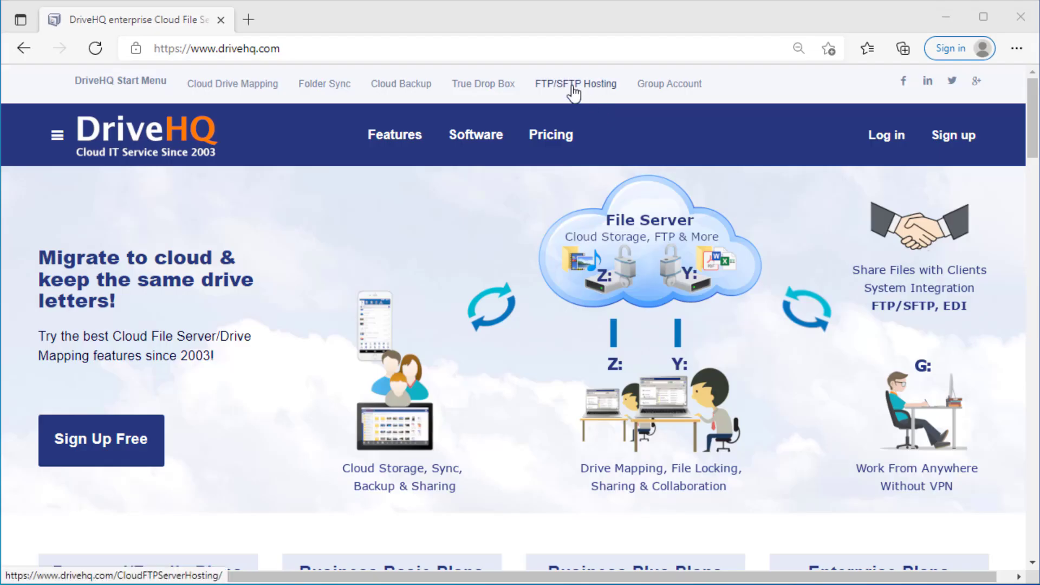
pyautogui.click(568, 88)
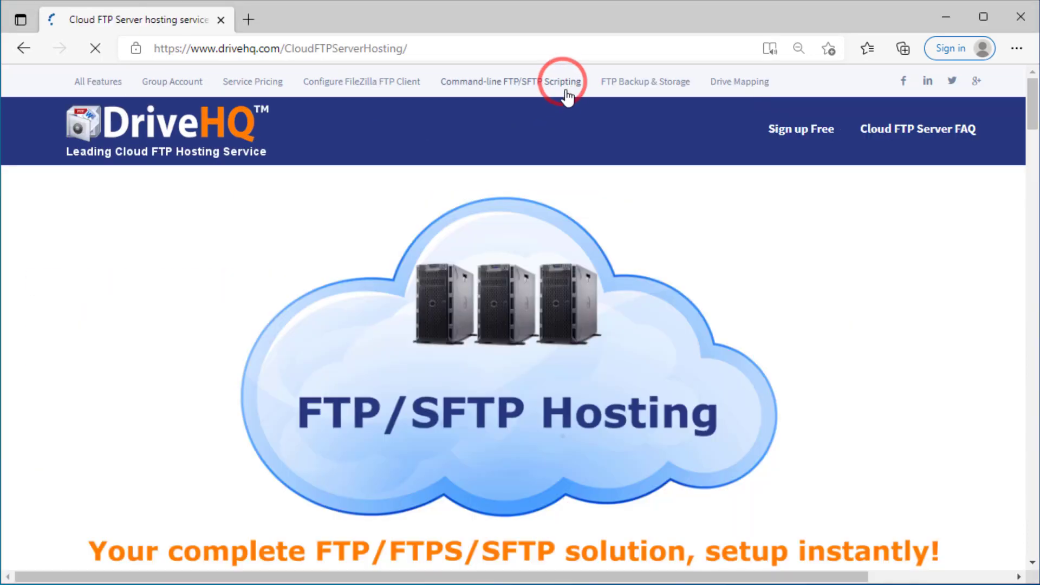
pyautogui.scroll(-10, 788, 217)
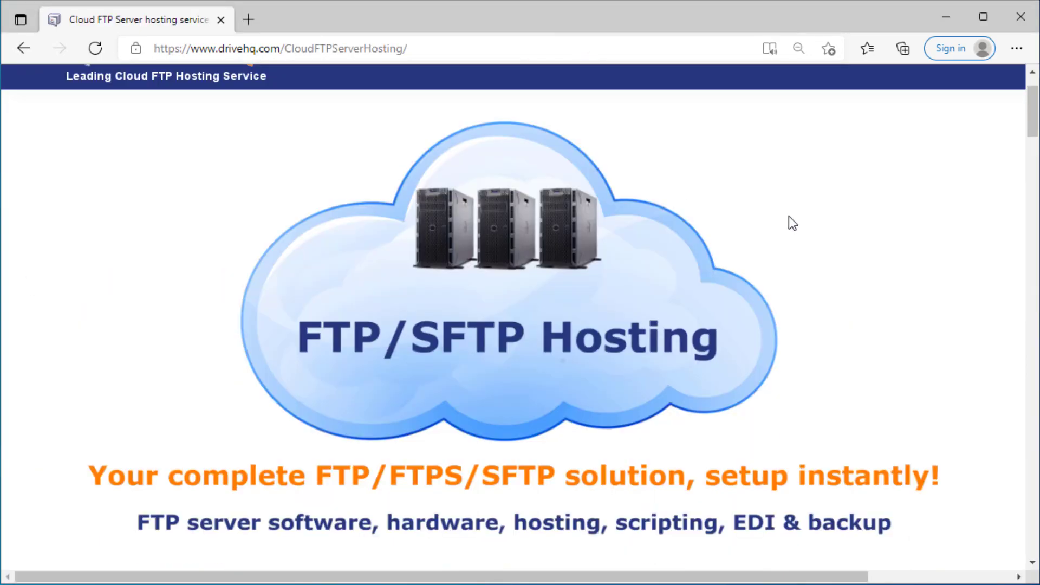
pyautogui.scroll(-15, 789, 216)
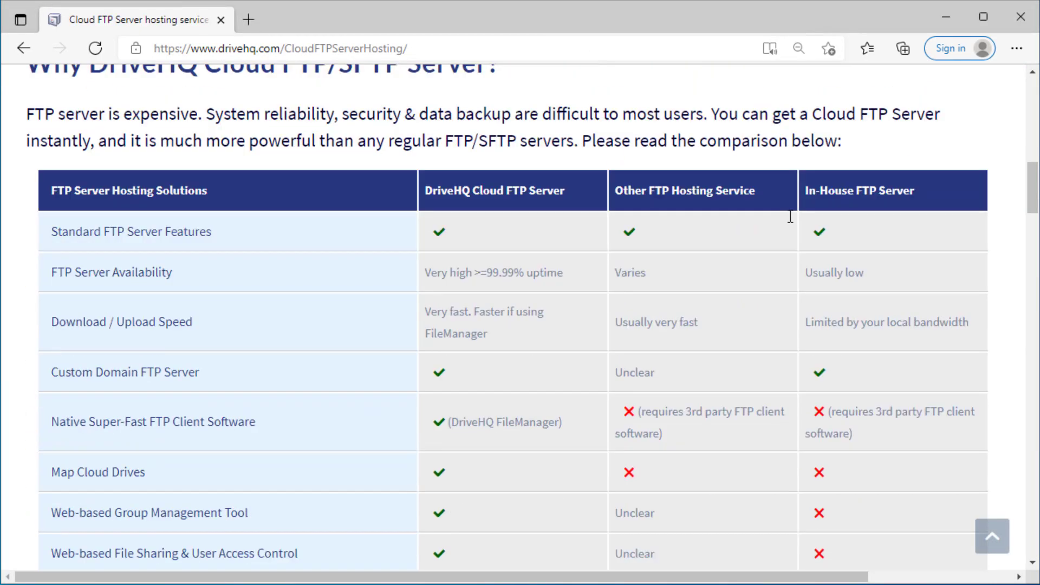
pyautogui.scroll(-6, 788, 216)
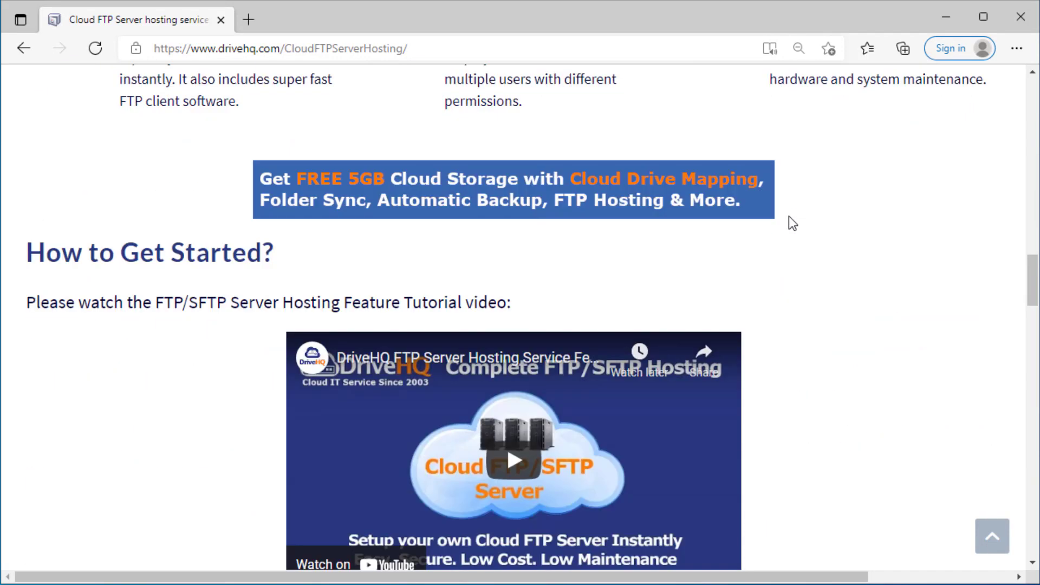
pyautogui.press('Home')
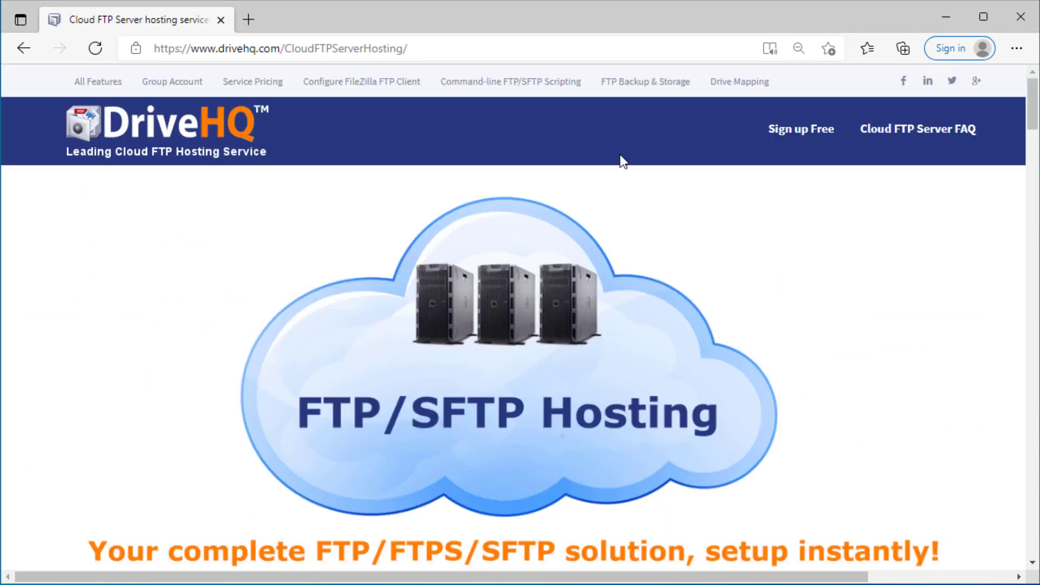
pyautogui.click(492, 84)
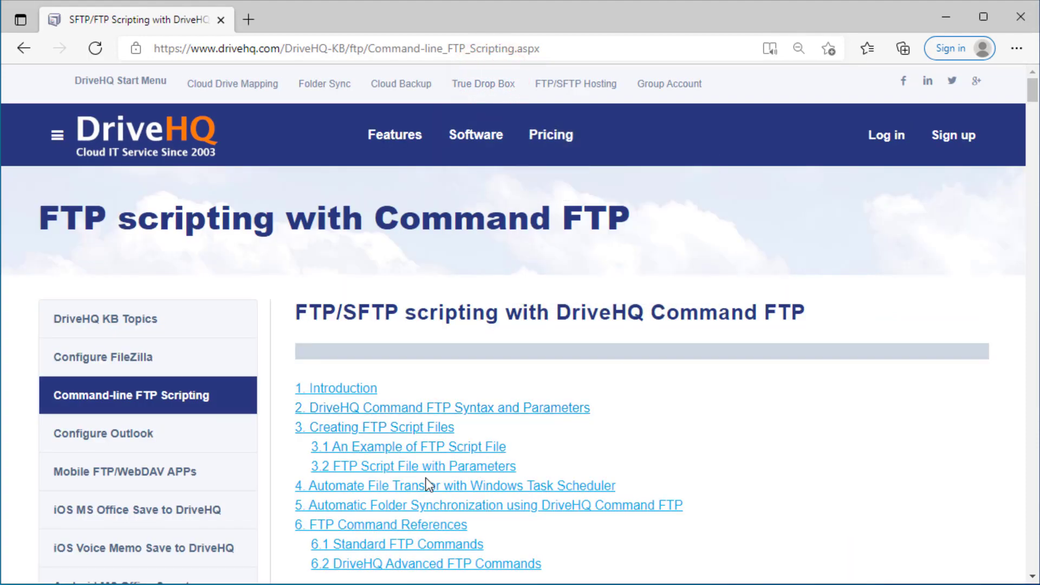
pyautogui.scroll(-20, 453, 466)
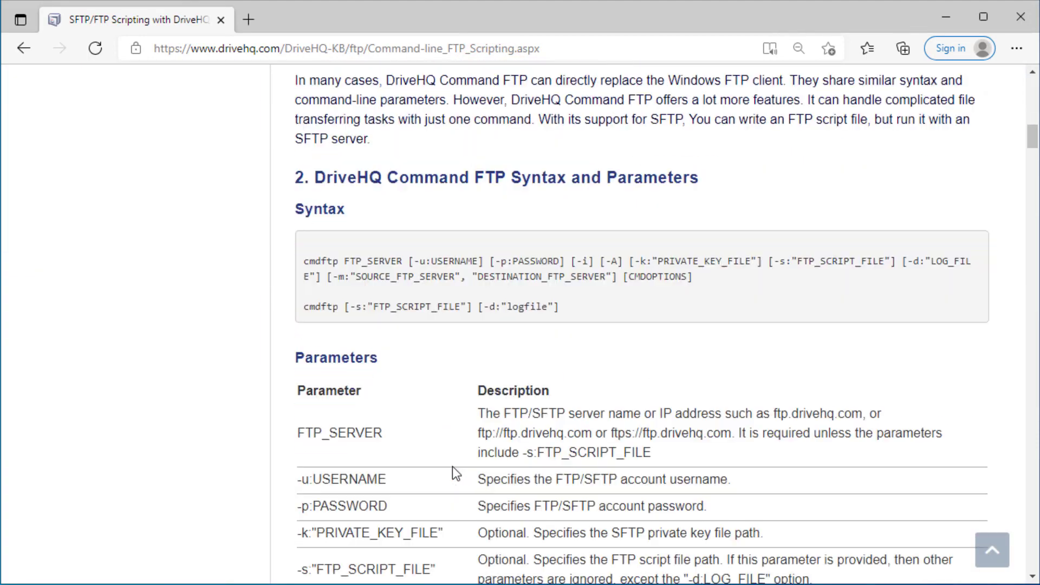
pyautogui.scroll(-8, 453, 473)
pyautogui.press('Home')
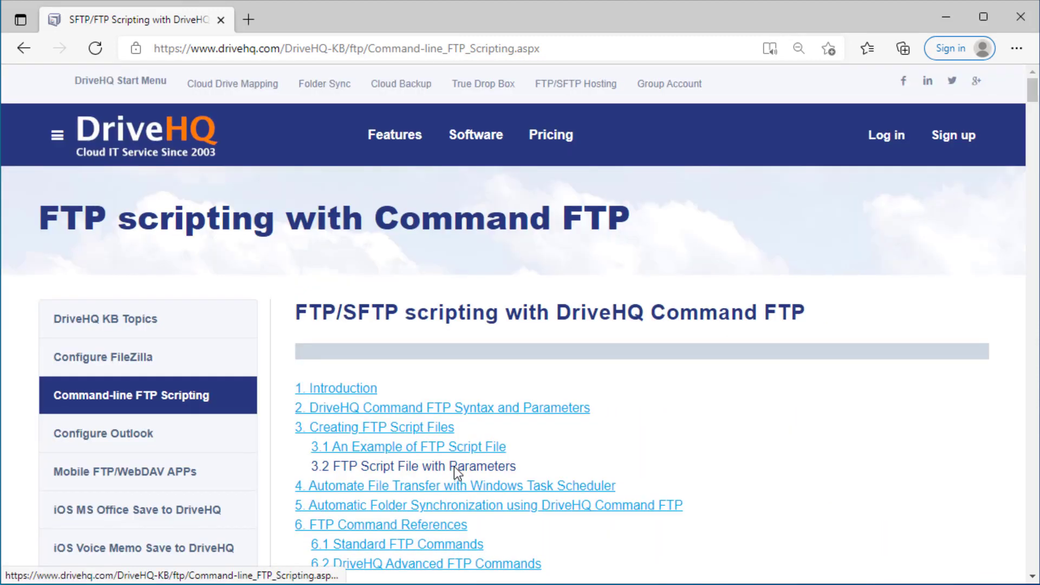
pyautogui.moveTo(476, 166)
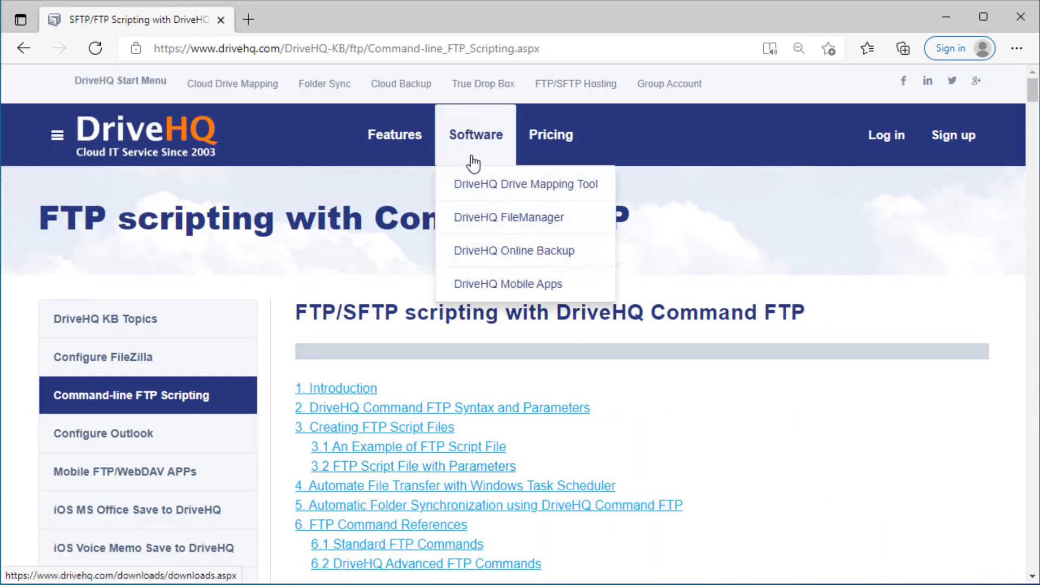
pyautogui.click(480, 218)
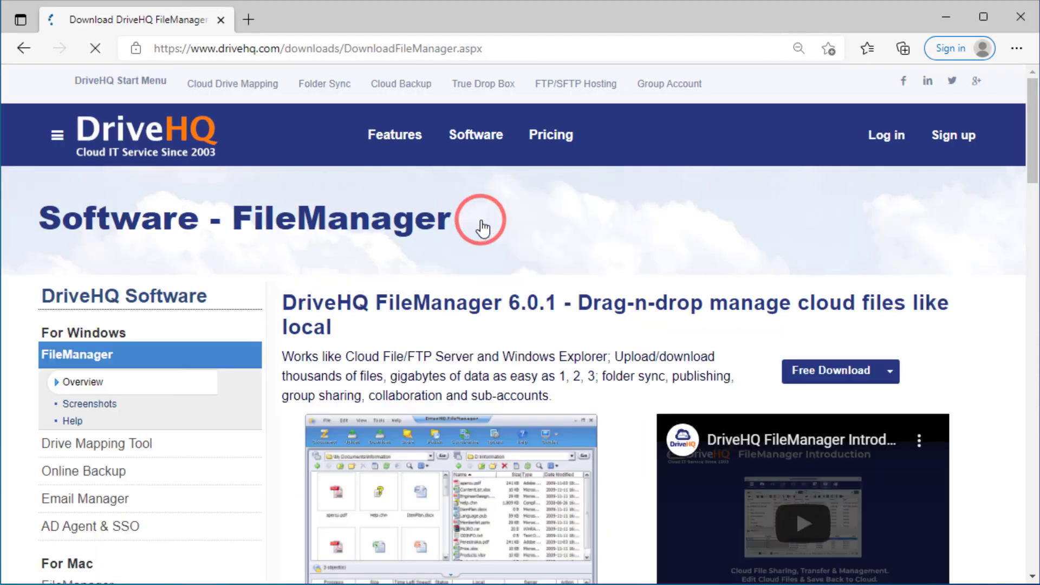
pyautogui.scroll(-3, 675, 273)
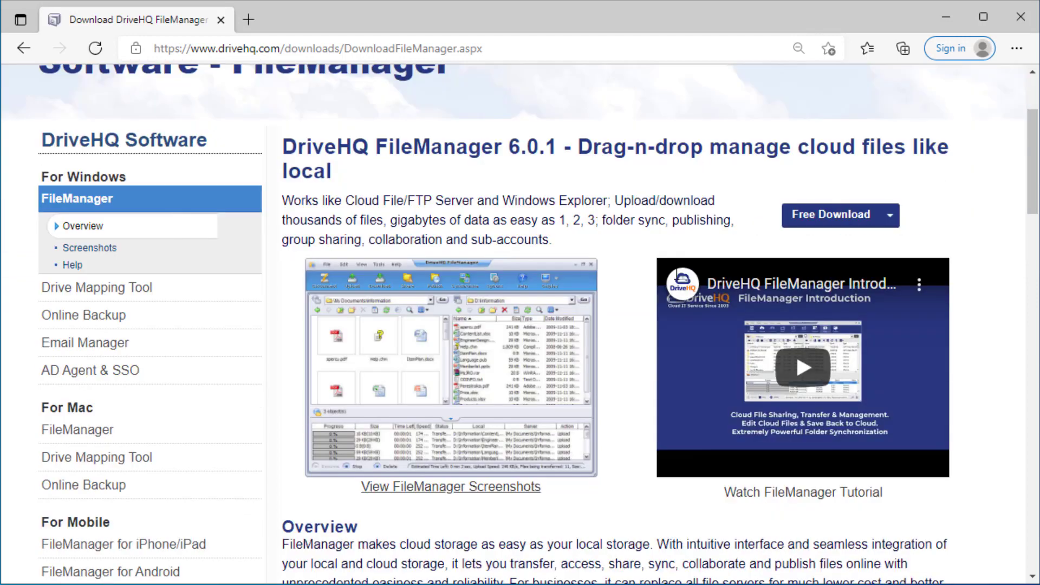
pyautogui.scroll(-3, 677, 273)
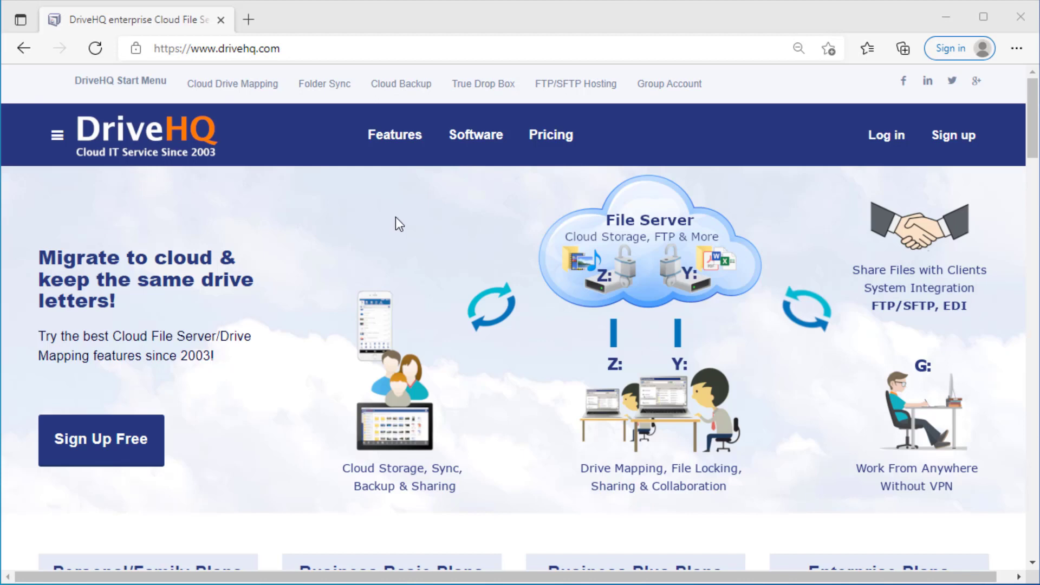
# Open the Business & Enterprise features list from the Features menu.
pyautogui.moveTo(394, 142)
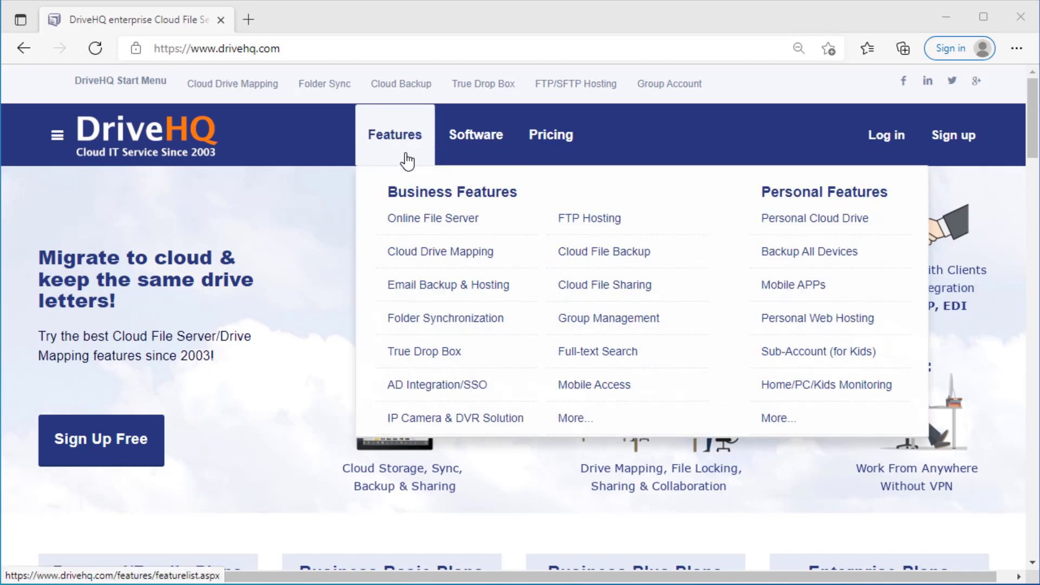
pyautogui.click(378, 144)
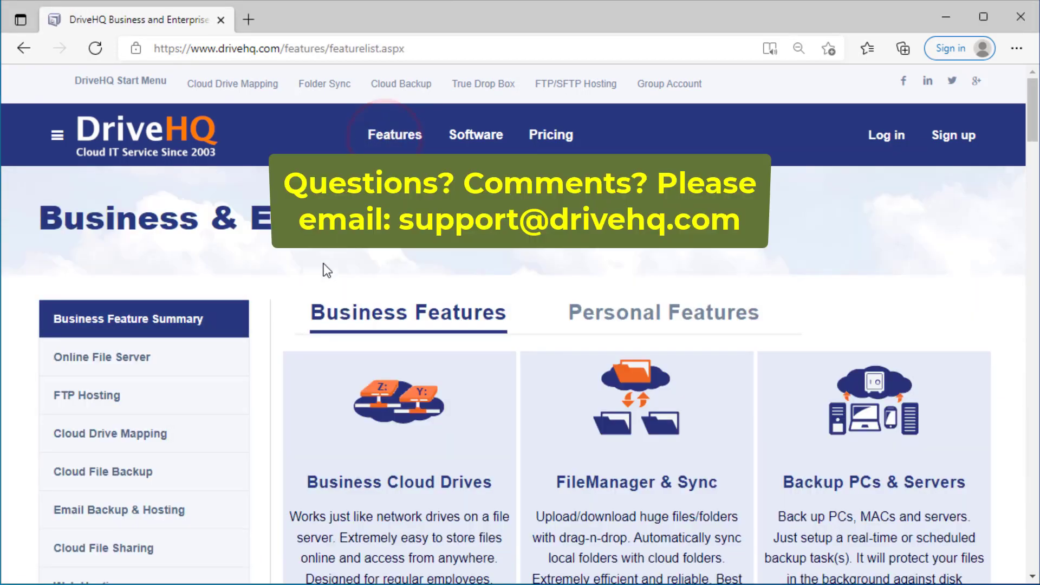